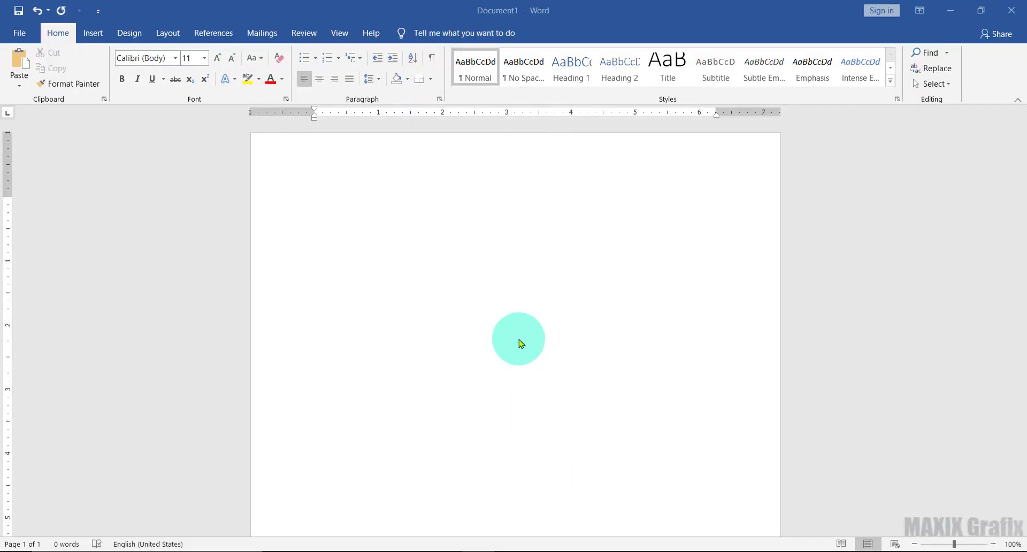
- Set the paper size to A4 and the orientation to landscape
{"action": "left_click", "coordinate": [168, 33]}
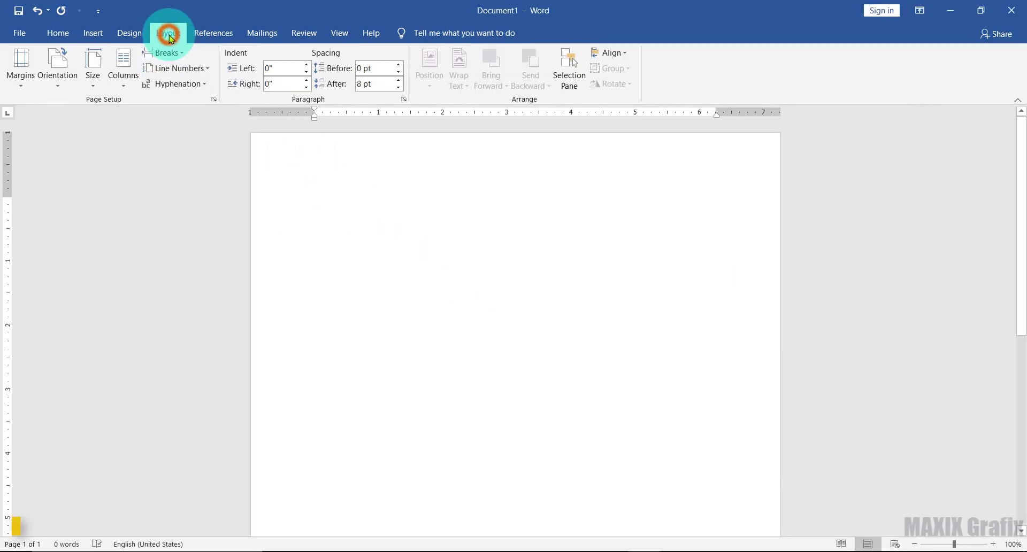
{"action": "left_click", "coordinate": [92, 78]}
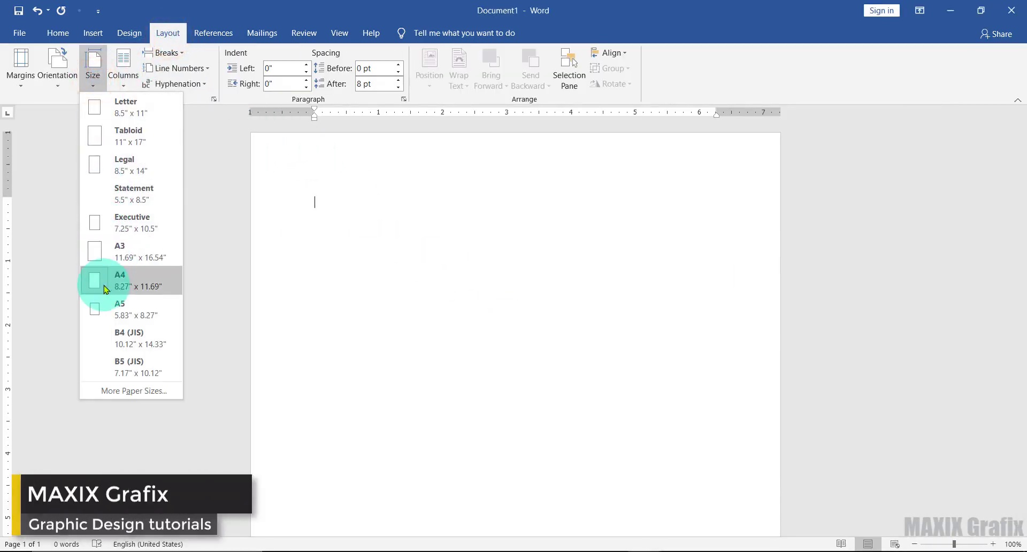
{"action": "left_click", "coordinate": [104, 289]}
{"action": "left_click", "coordinate": [57, 72]}
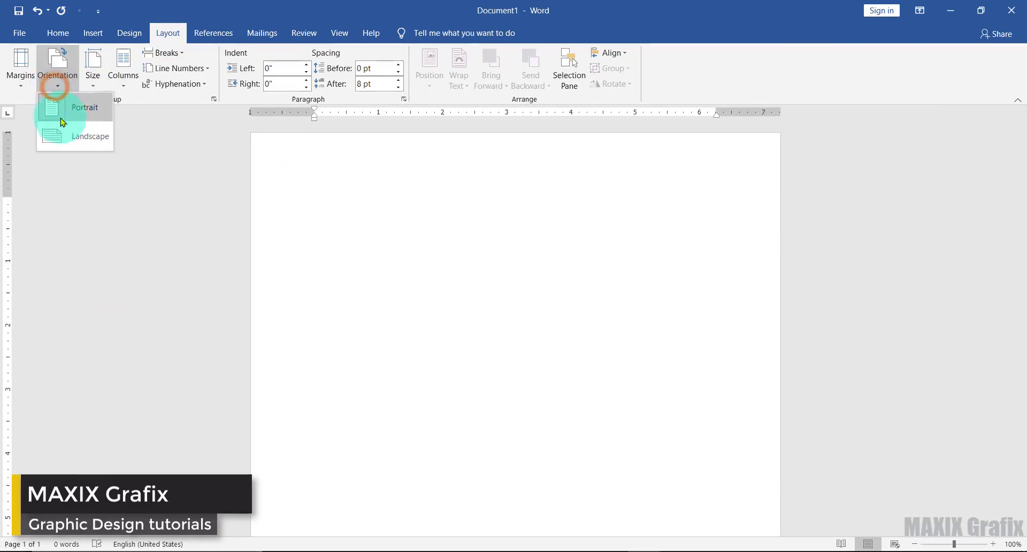
{"action": "left_click", "coordinate": [73, 152]}
- Set custom page margins of 0.5 inches on all sides and zoom out to 73%
{"action": "left_click", "coordinate": [20, 75]}
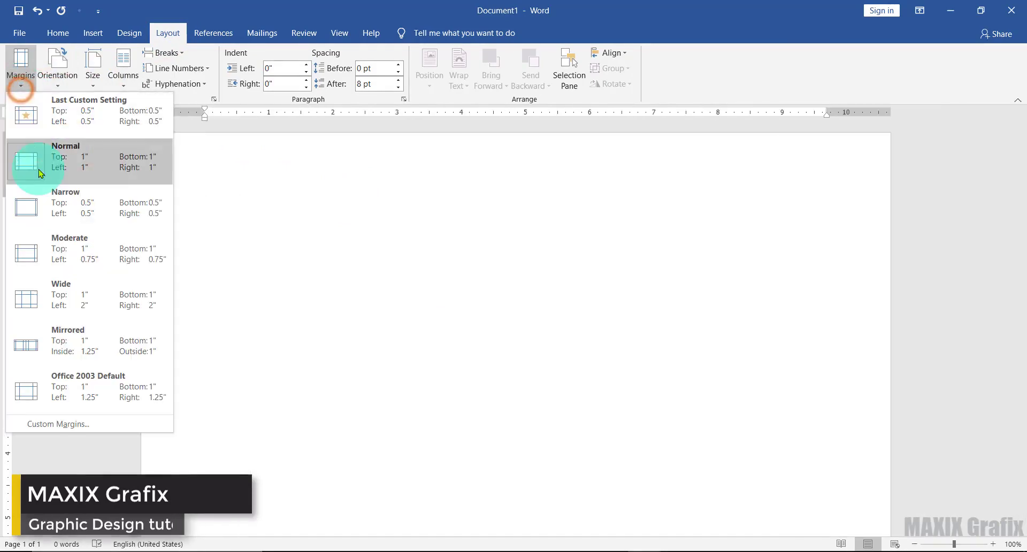
{"action": "left_click", "coordinate": [52, 425]}
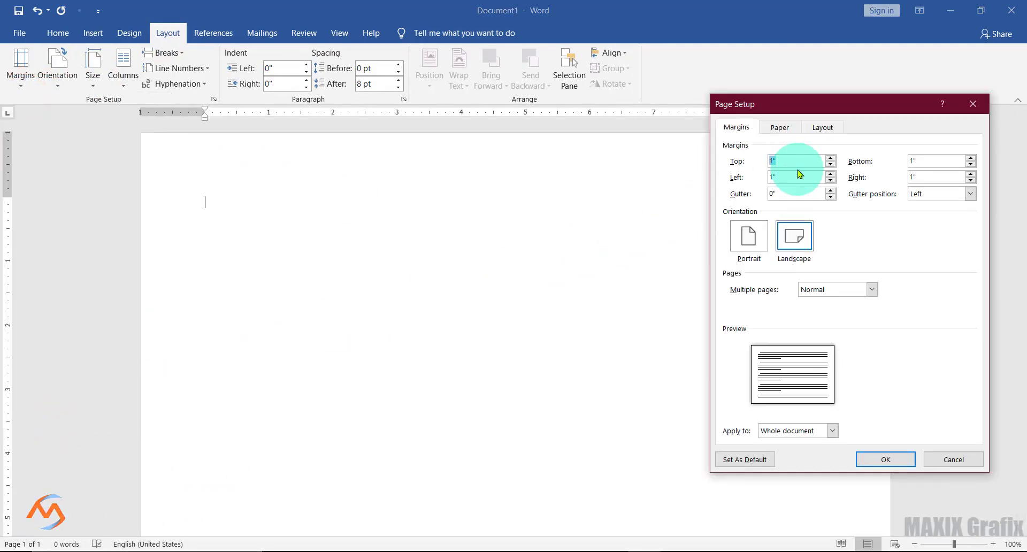
{"action": "left_click", "coordinate": [905, 160]}
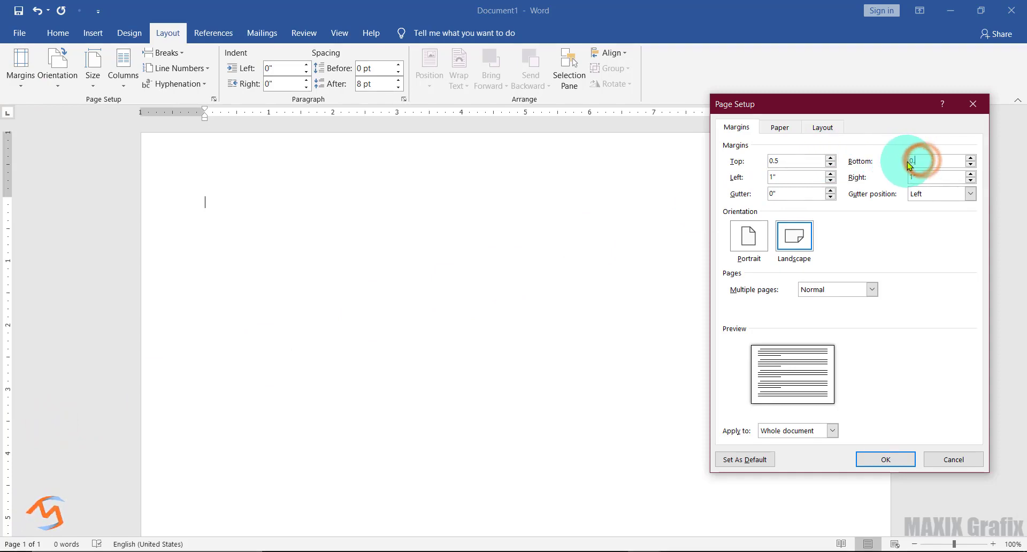
{"action": "type", "text": "5"}
{"action": "left_click", "coordinate": [795, 176]}
{"action": "type", "text": "0.5"}
{"action": "left_click", "coordinate": [915, 177]}
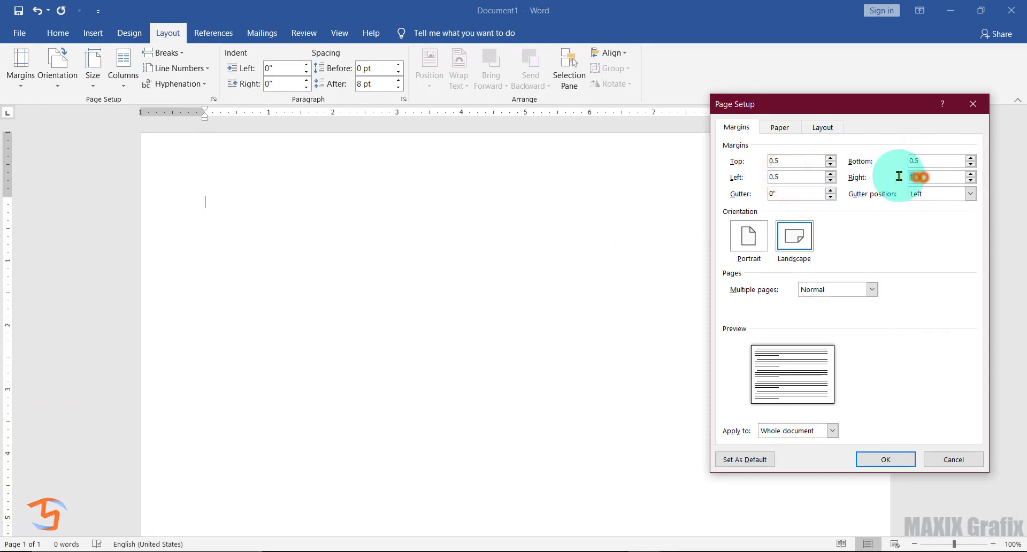
{"action": "left_click", "coordinate": [883, 459]}
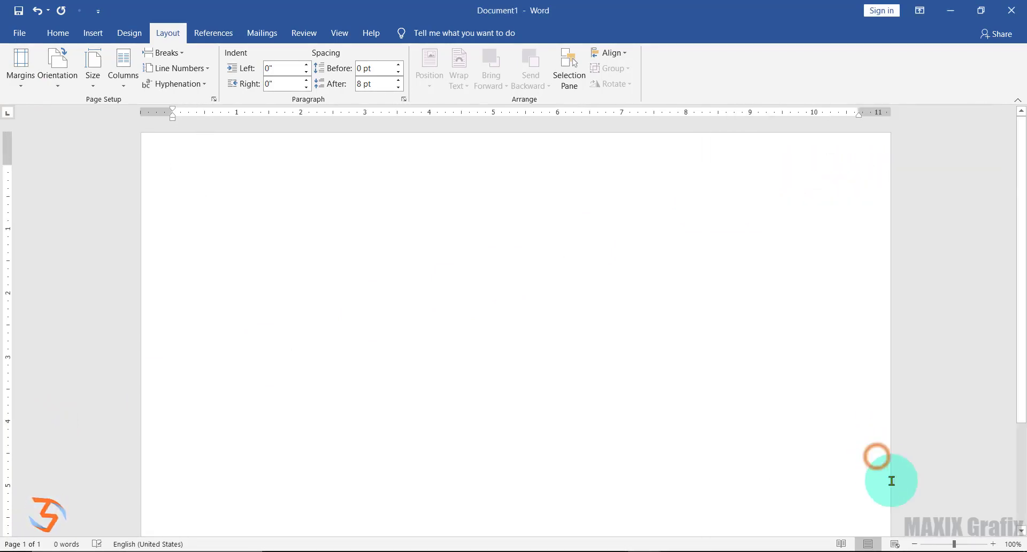
{"action": "left_click", "coordinate": [947, 545]}
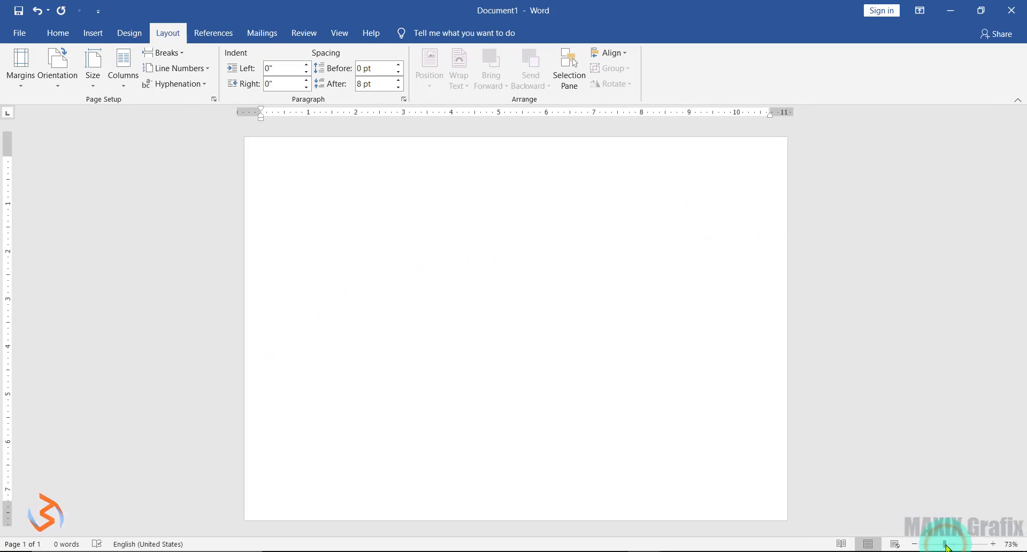
- Draw a freeform right triangle in the page's bottom-left corner
{"action": "left_click", "coordinate": [93, 32]}
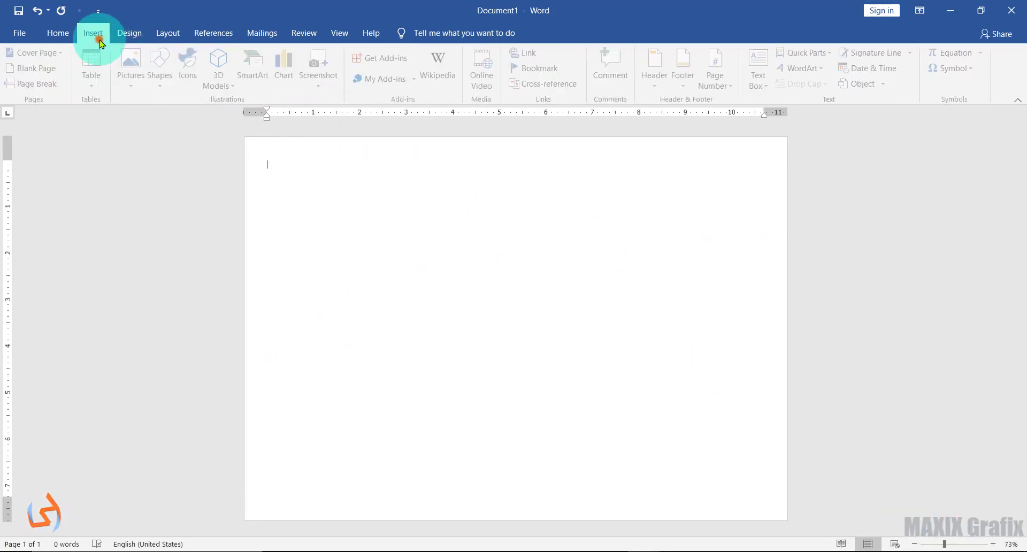
{"action": "left_click", "coordinate": [167, 88]}
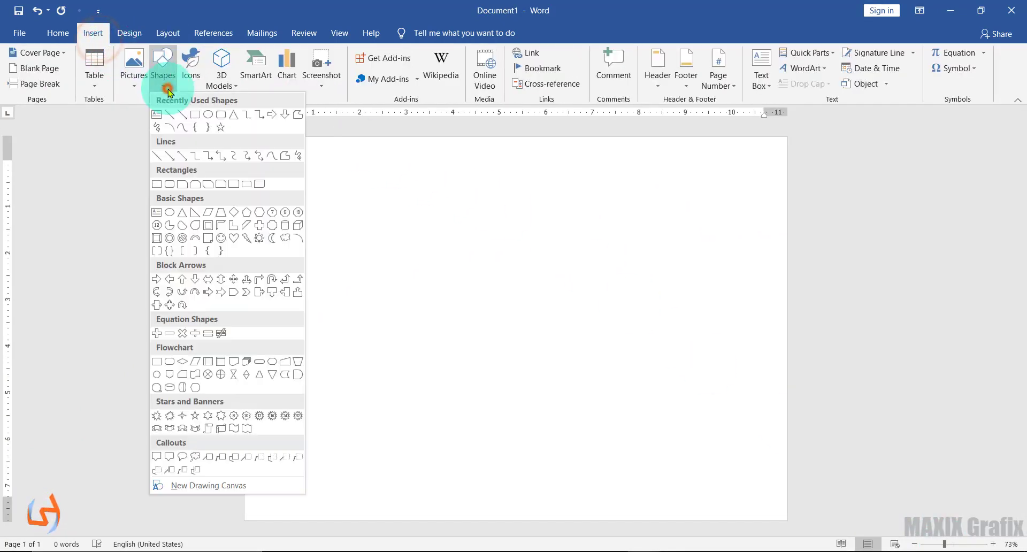
{"action": "left_click", "coordinate": [291, 161]}
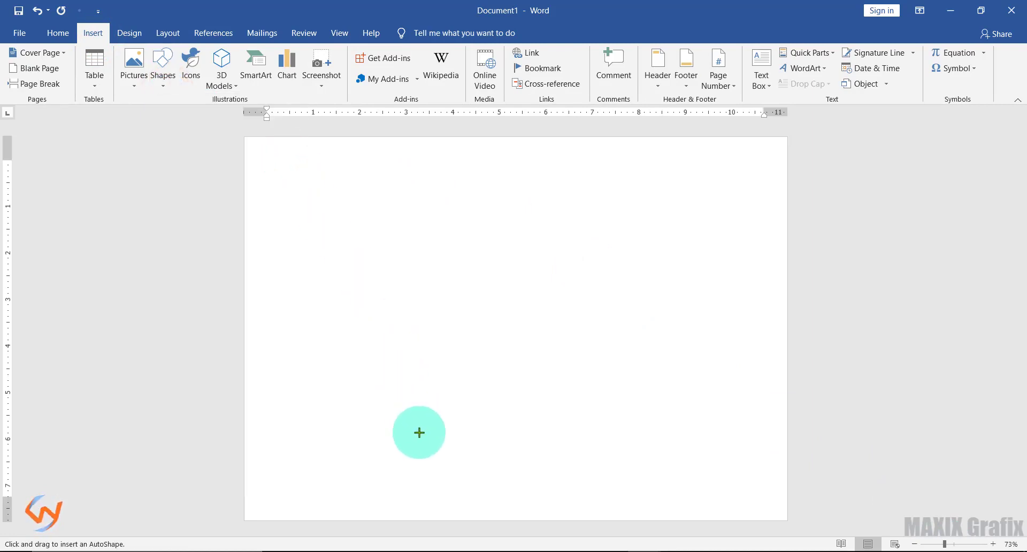
{"action": "left_click", "coordinate": [437, 518]}
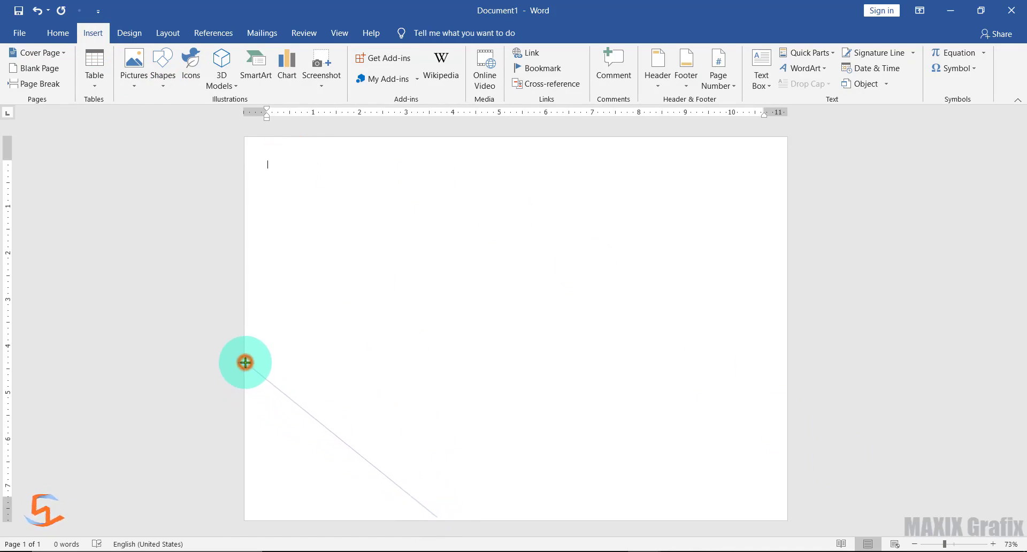
{"action": "left_click", "coordinate": [234, 530]}
{"action": "left_click", "coordinate": [436, 517]}
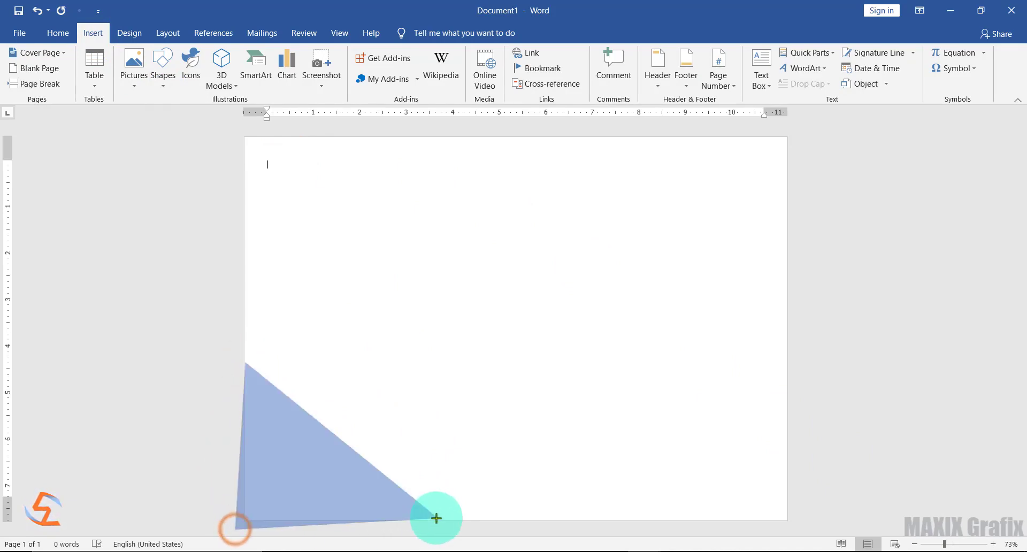
{"action": "left_click", "coordinate": [436, 518]}
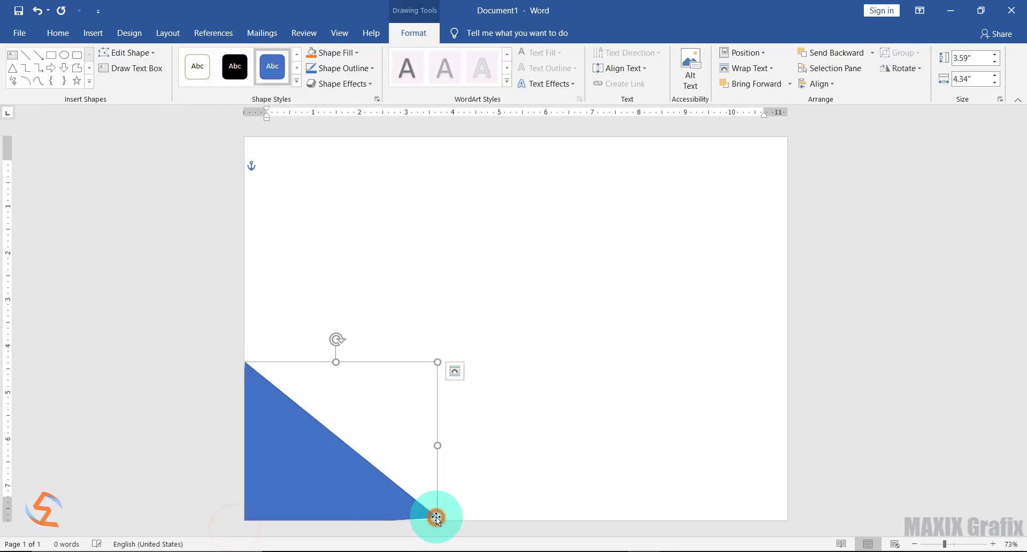
- Remove the triangle's outline and fill it yellow
{"action": "left_click", "coordinate": [368, 69]}
{"action": "left_click", "coordinate": [366, 186]}
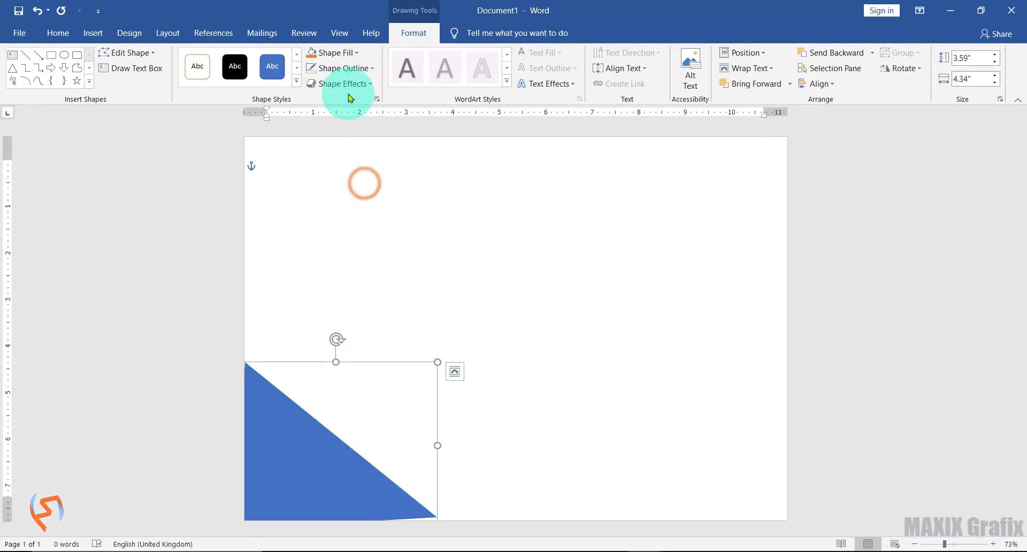
{"action": "left_click", "coordinate": [347, 53]}
{"action": "left_click", "coordinate": [342, 157]}
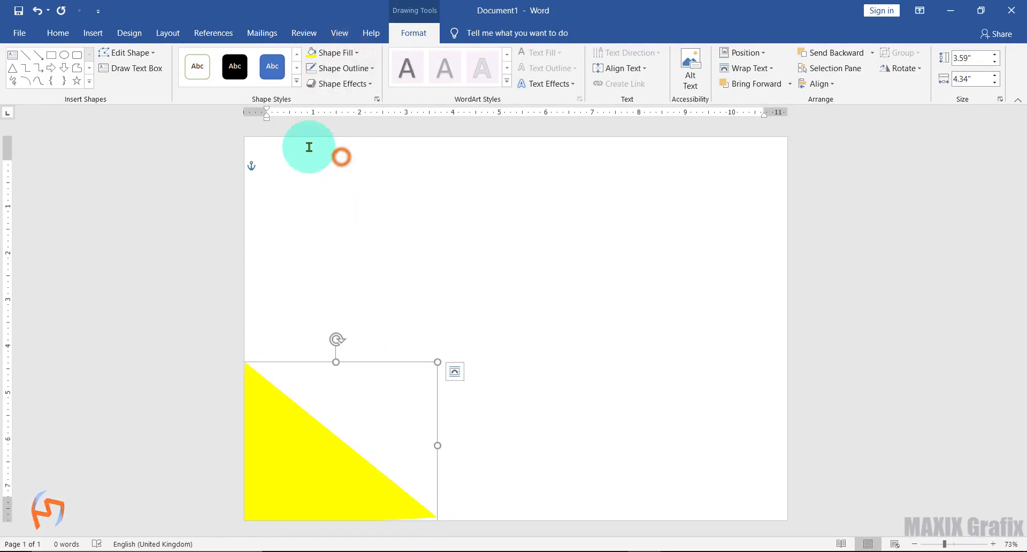
{"action": "left_click", "coordinate": [90, 81]}
- Draw a four-sided freeform shape from the yellow triangle up to the page's top-left corner
{"action": "left_click", "coordinate": [142, 112]}
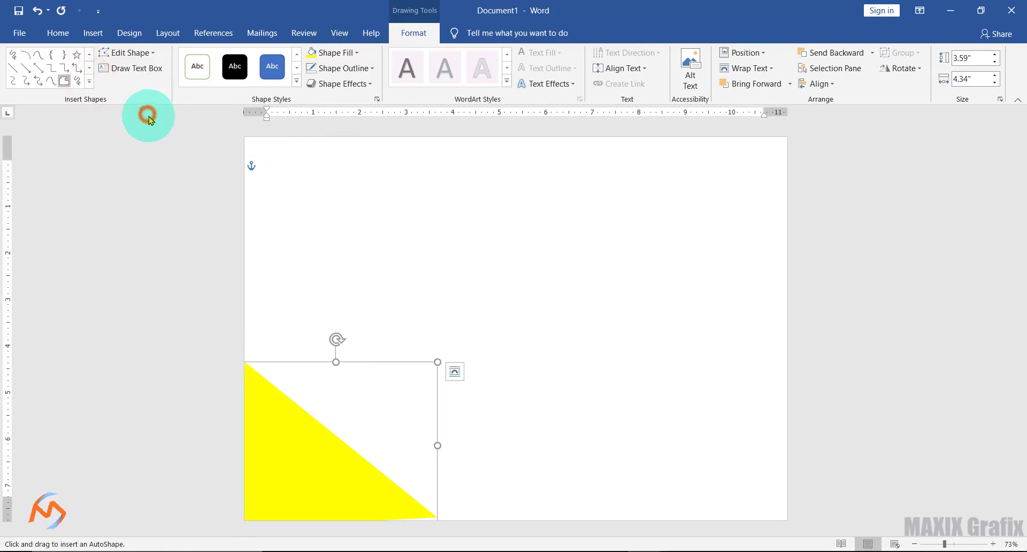
{"action": "left_click", "coordinate": [368, 460]}
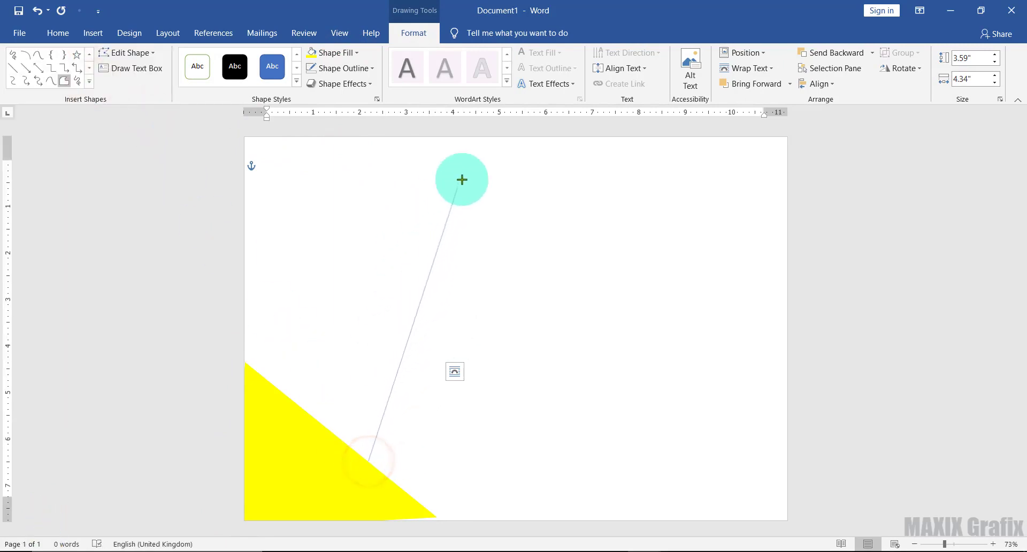
{"action": "left_click", "coordinate": [237, 134]}
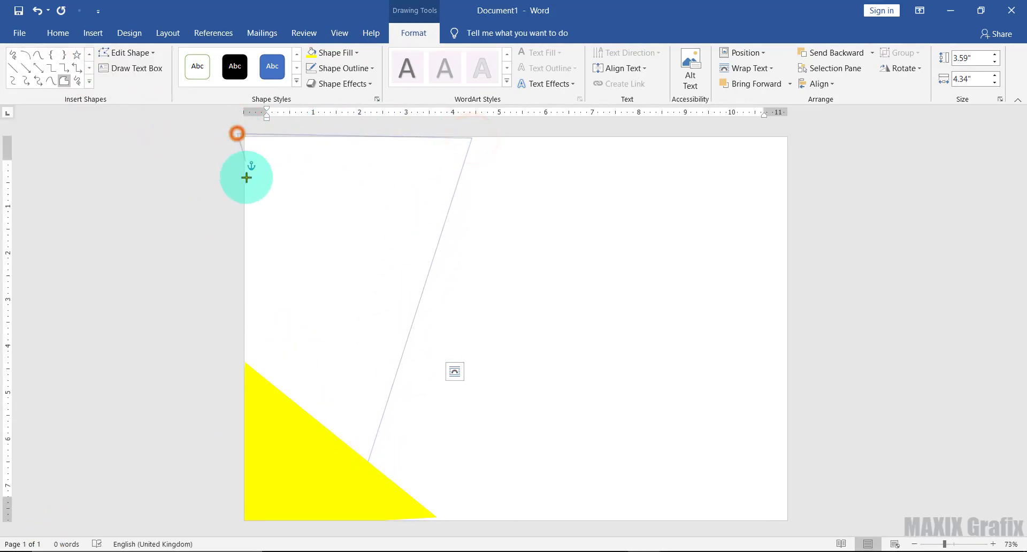
{"action": "left_click", "coordinate": [236, 433]}
{"action": "left_click", "coordinate": [368, 460]}
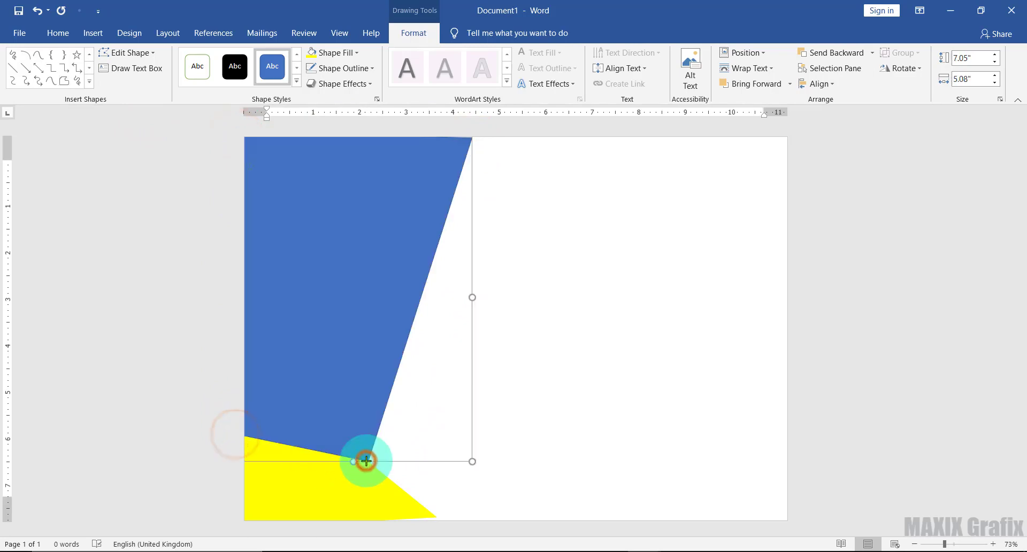
- Remove the new shape's outline and fill it dark navy
{"action": "left_click", "coordinate": [364, 72]}
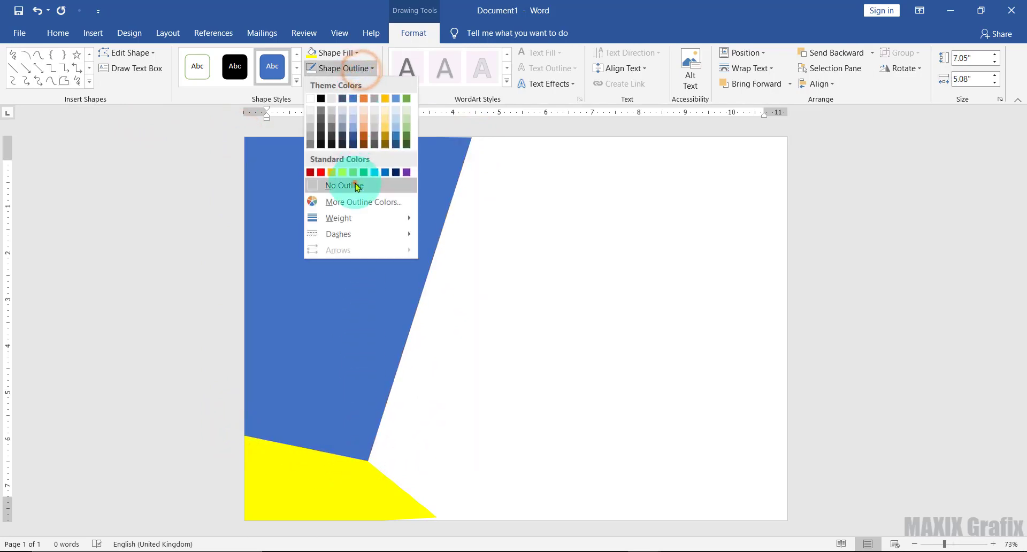
{"action": "left_click", "coordinate": [343, 184]}
{"action": "left_click", "coordinate": [353, 52]}
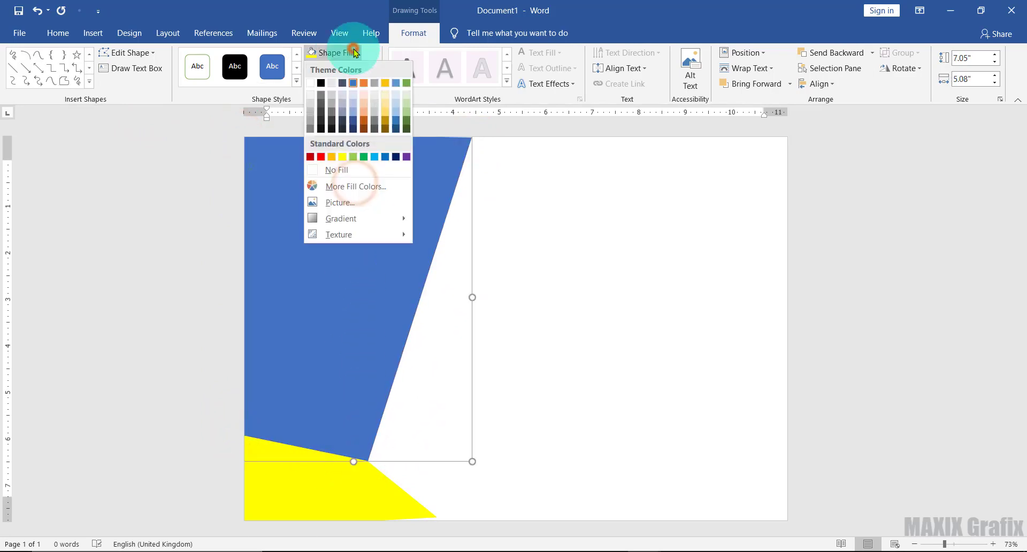
{"action": "left_click", "coordinate": [396, 156]}
- Bend the navy shape's right edge into a broad curve and bring the yellow triangle in front
{"action": "left_click", "coordinate": [149, 54]}
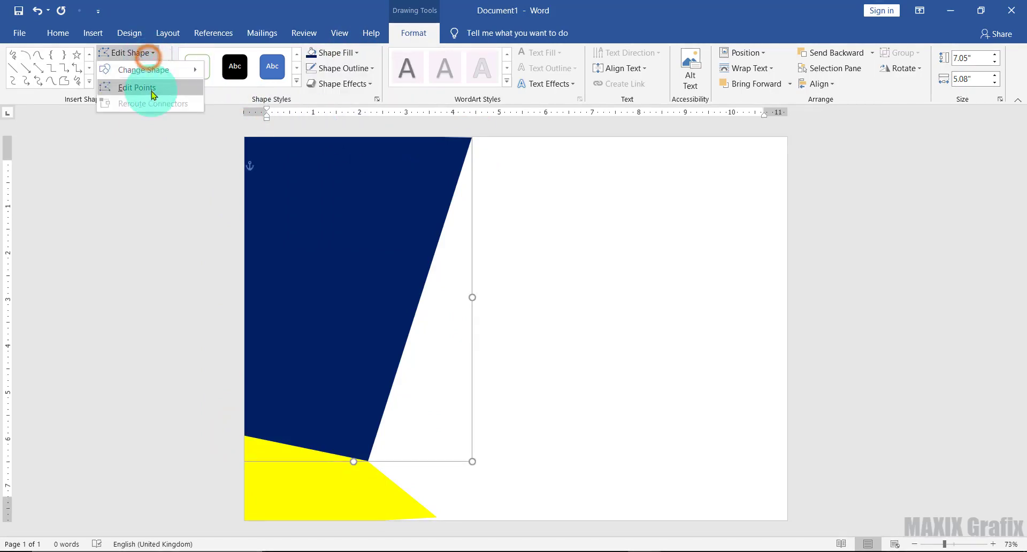
{"action": "left_click", "coordinate": [152, 91]}
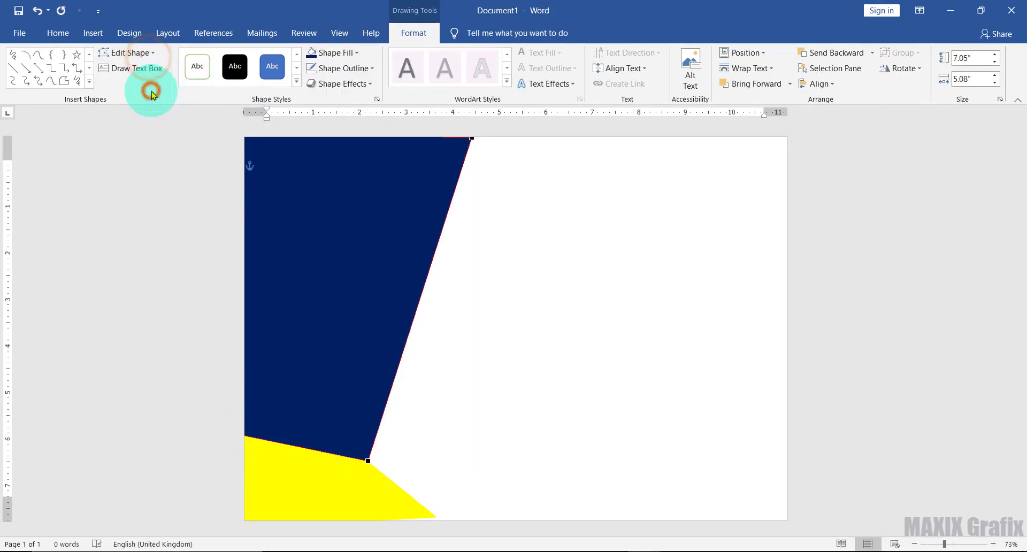
{"action": "left_click", "coordinate": [471, 137]}
{"action": "left_click_drag", "start_coordinate": [437, 245], "coordinate": [262, 239]}
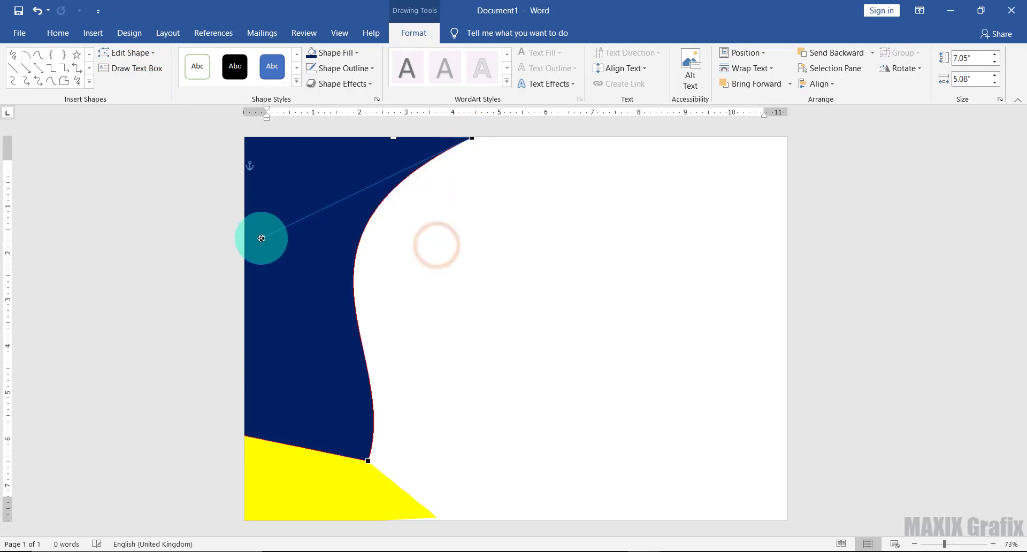
{"action": "mouse_move", "coordinate": [402, 353]}
{"action": "left_mouse_down"}
{"action": "mouse_move", "coordinate": [248, 386]}
{"action": "mouse_move", "coordinate": [240, 365]}
{"action": "left_mouse_up"}
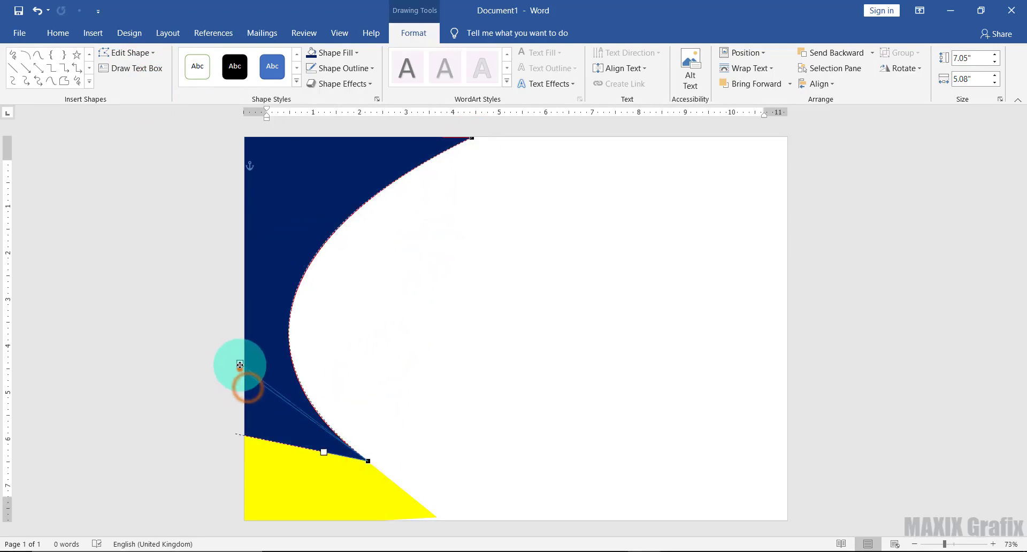
{"action": "left_click", "coordinate": [471, 138]}
{"action": "left_click_drag", "start_coordinate": [262, 237], "coordinate": [246, 255]}
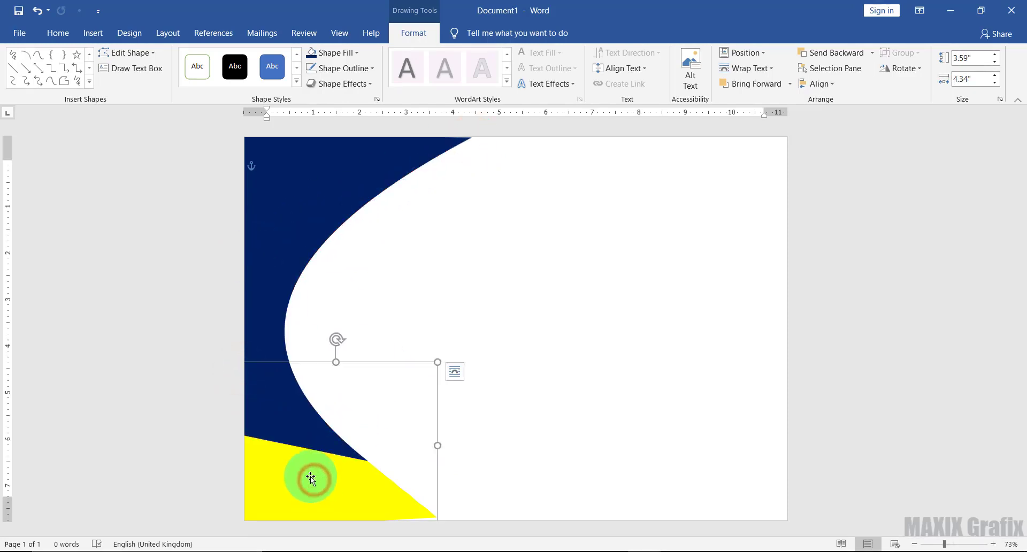
{"action": "left_click", "coordinate": [791, 84]}
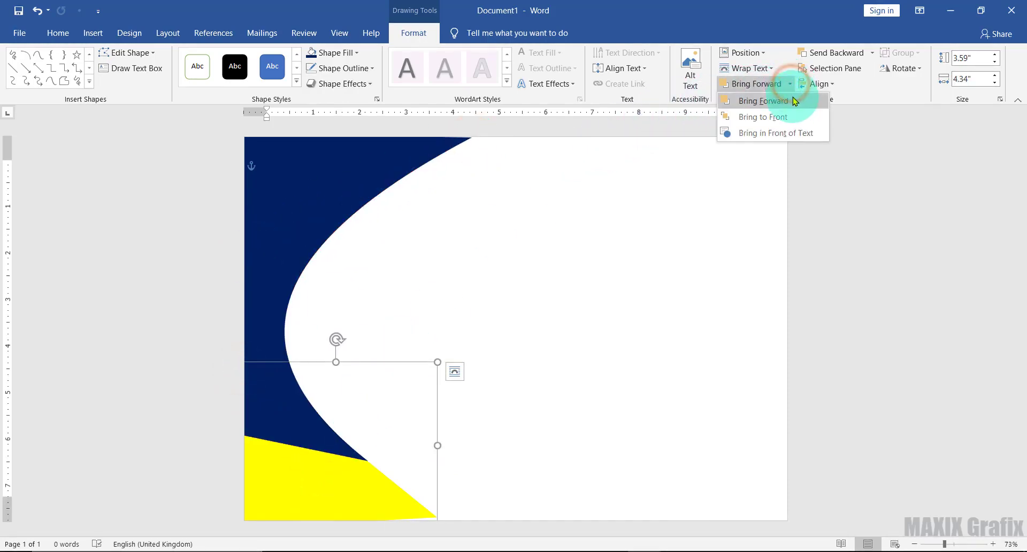
{"action": "left_click", "coordinate": [795, 101]}
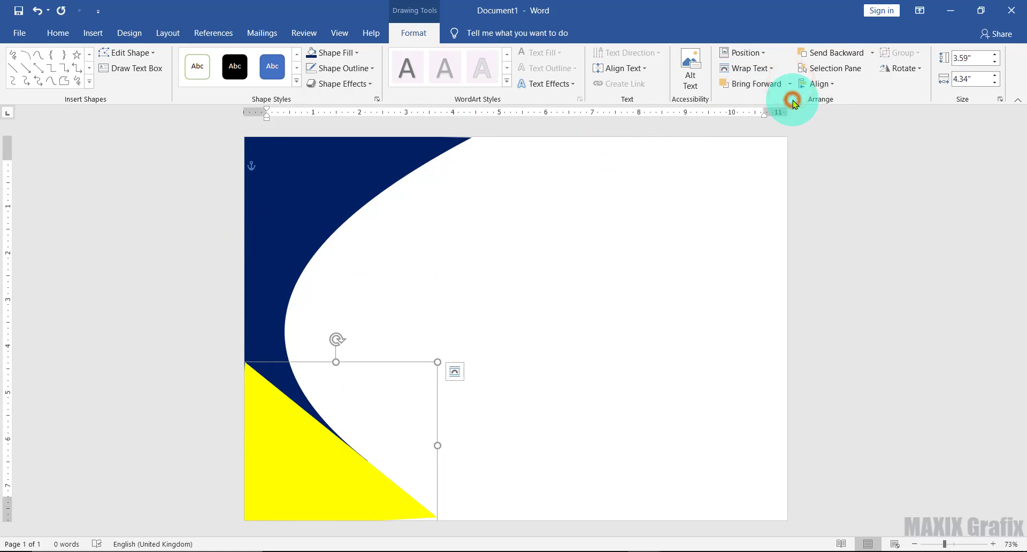
- Refine the navy shape's vertices so its curve sweeps smoothly down to the triangle's tip
{"action": "left_click", "coordinate": [356, 188]}
{"action": "left_click", "coordinate": [153, 53]}
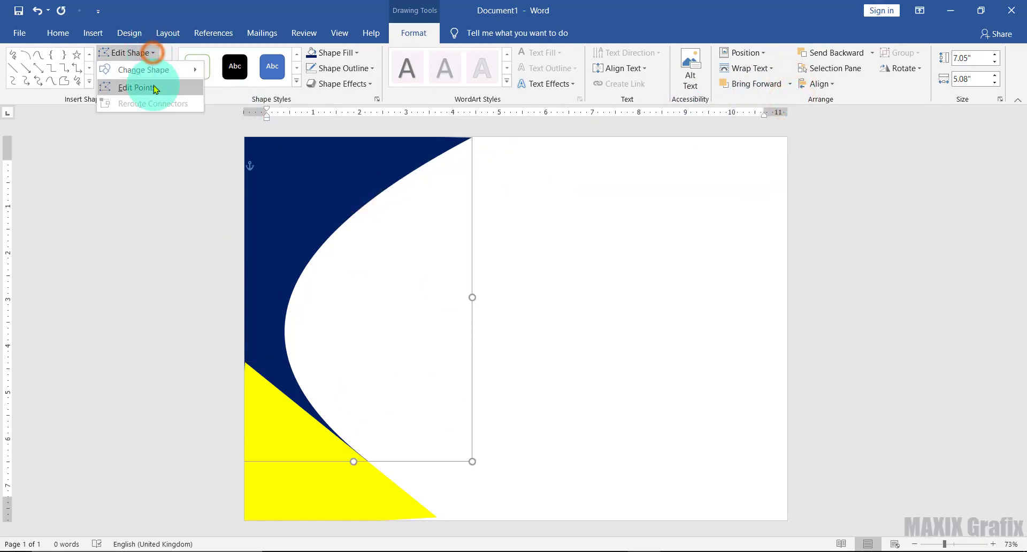
{"action": "left_click", "coordinate": [154, 87]}
{"action": "left_click", "coordinate": [368, 461]}
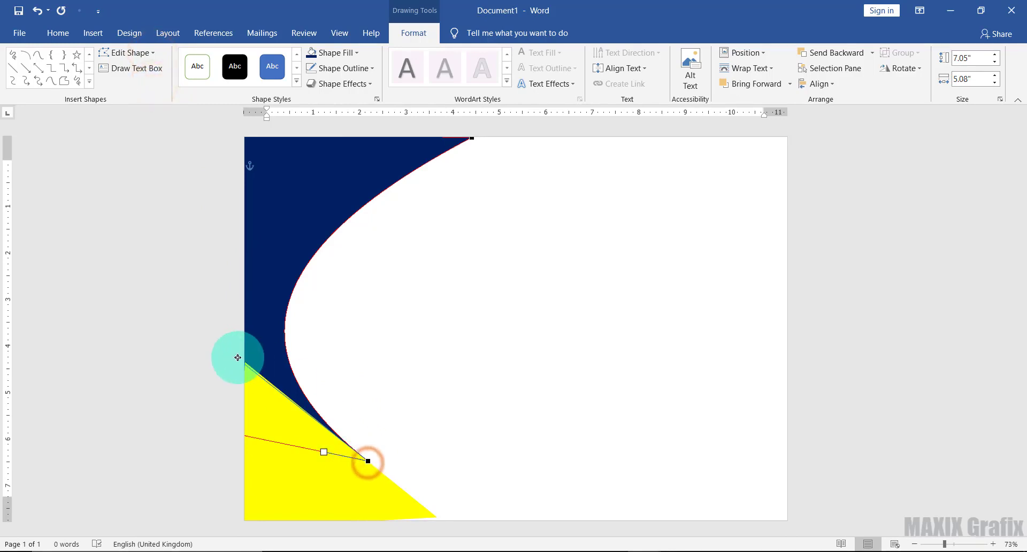
{"action": "left_click_drag", "start_coordinate": [237, 358], "coordinate": [245, 328]}
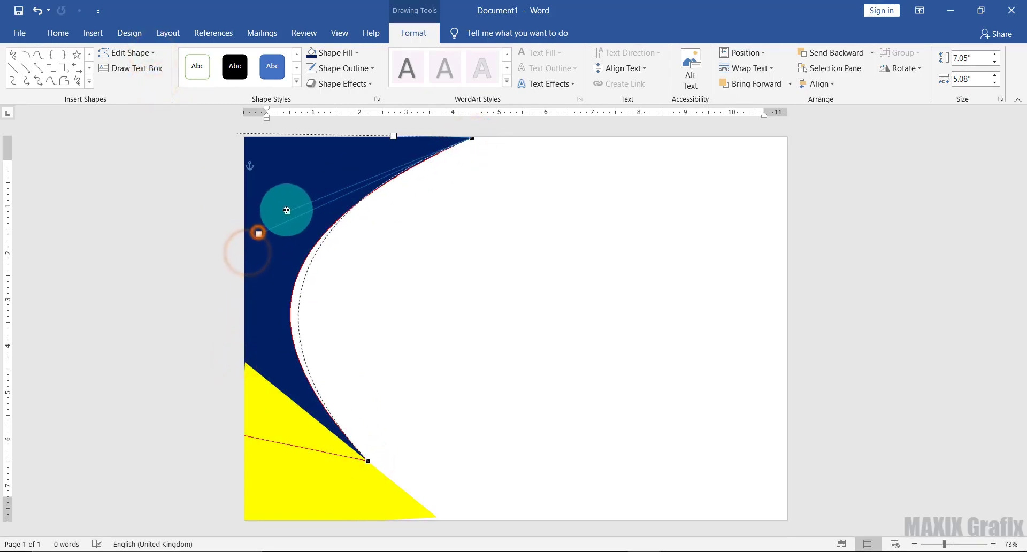
{"action": "mouse_move", "coordinate": [261, 238]}
{"action": "left_mouse_down"}
{"action": "mouse_move", "coordinate": [305, 198]}
{"action": "mouse_move", "coordinate": [303, 217]}
{"action": "left_mouse_up"}
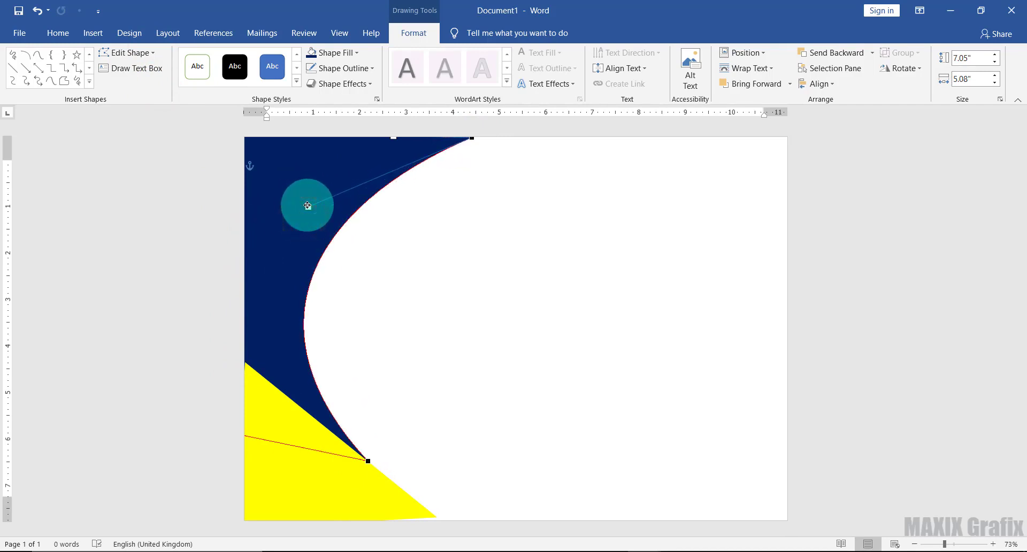
{"action": "left_click_drag", "start_coordinate": [368, 460], "coordinate": [237, 308]}
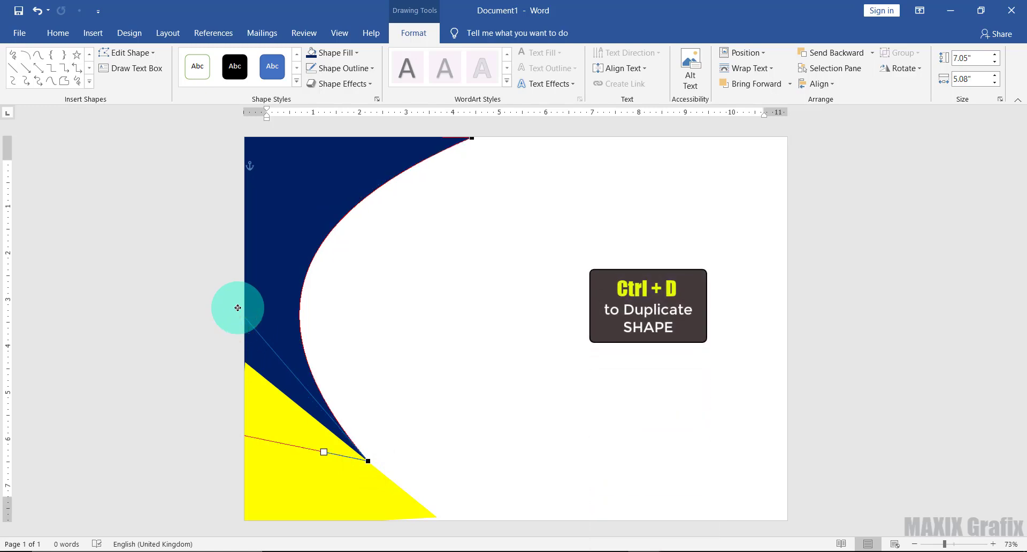
- Duplicate the navy shape with Ctrl+D, fill the copy grey and send it backward
{"action": "key", "text": "ctrl+d"}
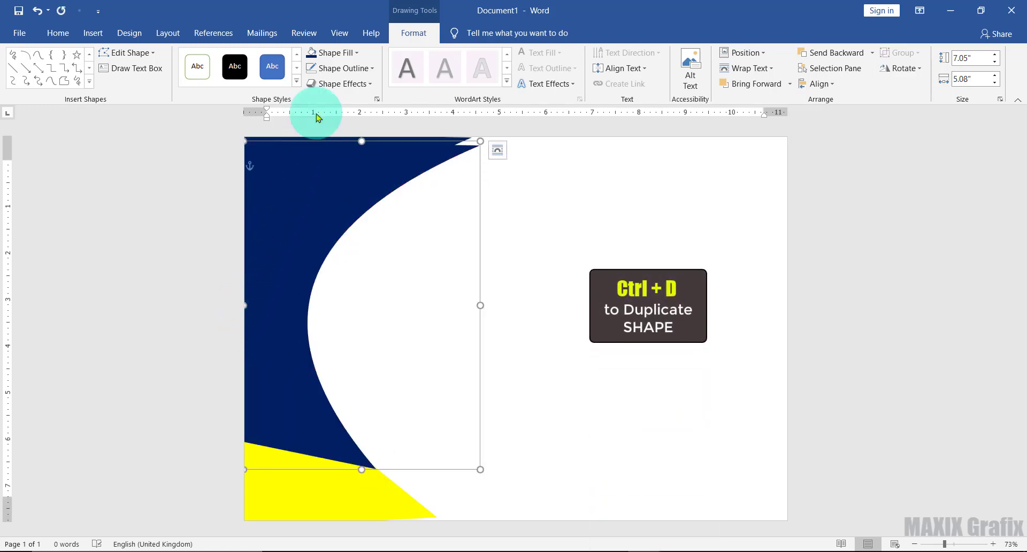
{"action": "left_click", "coordinate": [348, 53]}
{"action": "left_click", "coordinate": [330, 110]}
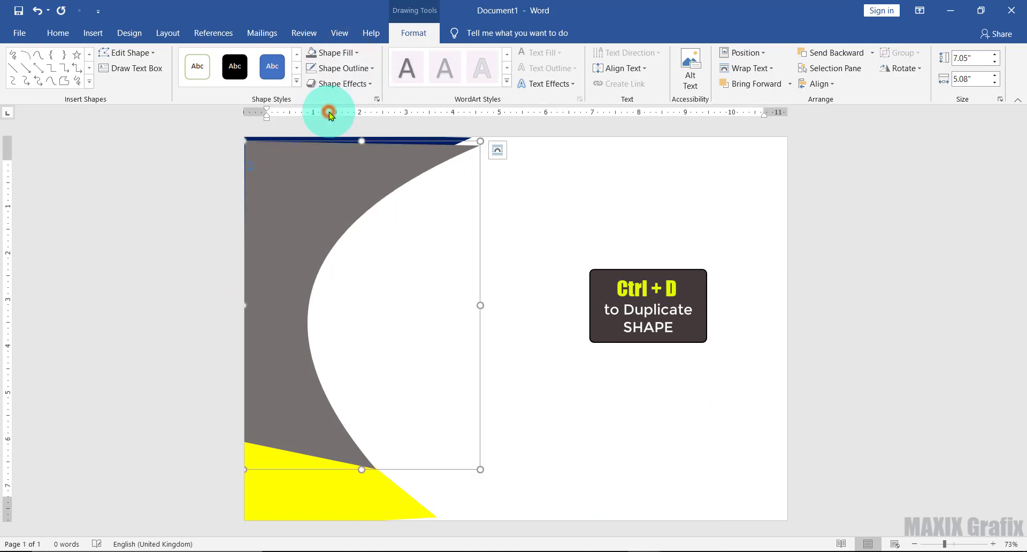
{"action": "left_click", "coordinate": [872, 52]}
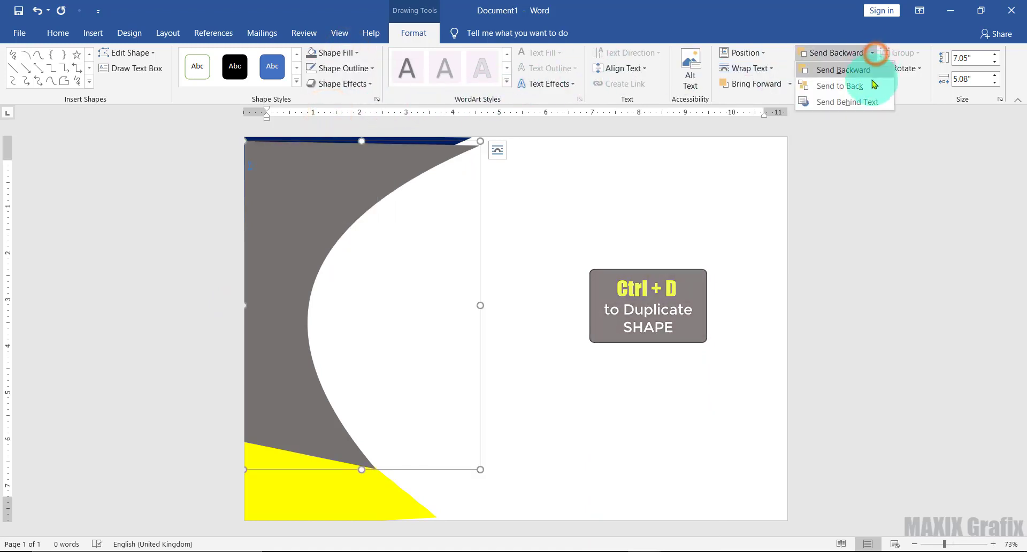
{"action": "left_click", "coordinate": [868, 84]}
- Drag the grey copy's top tip right and bend its inner curve to widen the band
{"action": "left_click", "coordinate": [152, 53]}
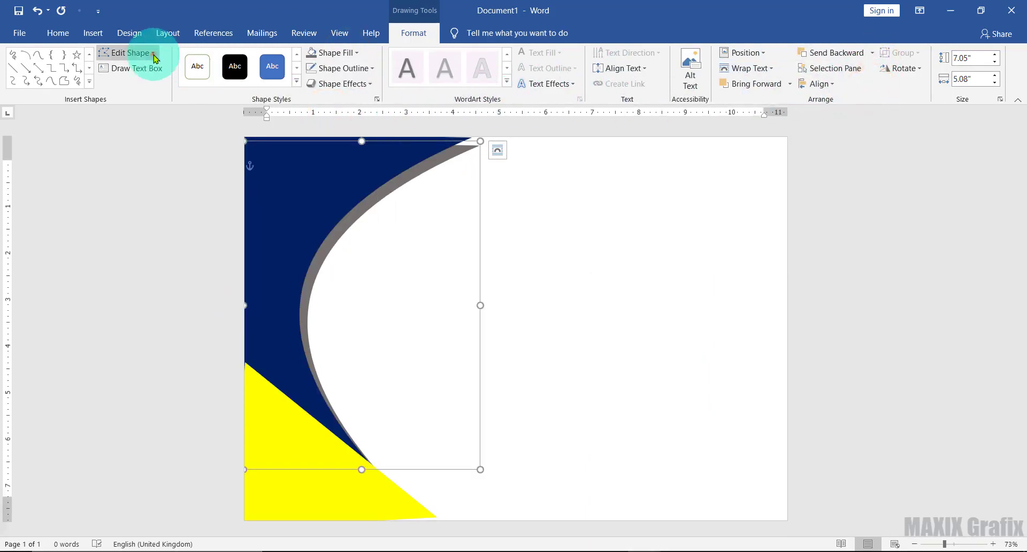
{"action": "left_click", "coordinate": [157, 86]}
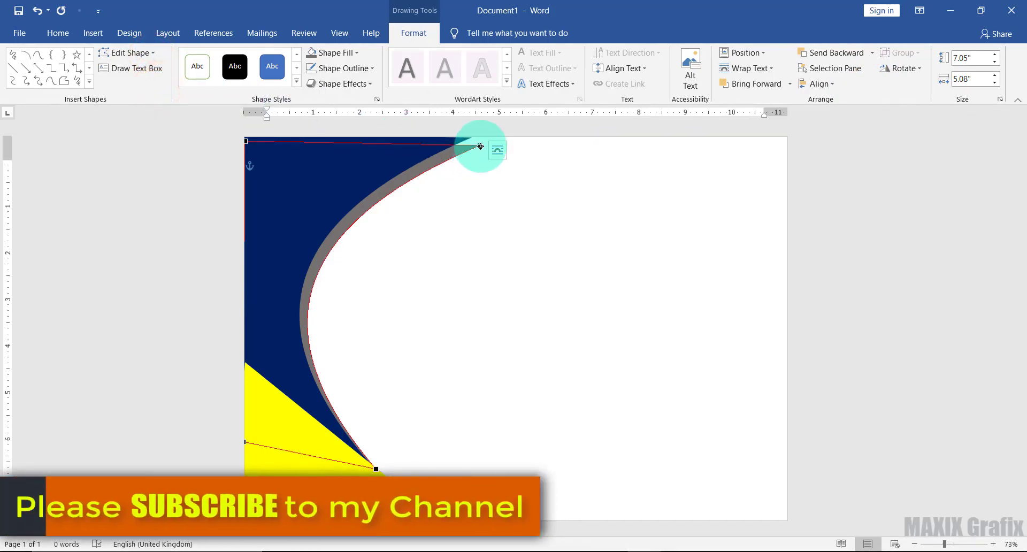
{"action": "left_click_drag", "start_coordinate": [481, 145], "coordinate": [522, 138]}
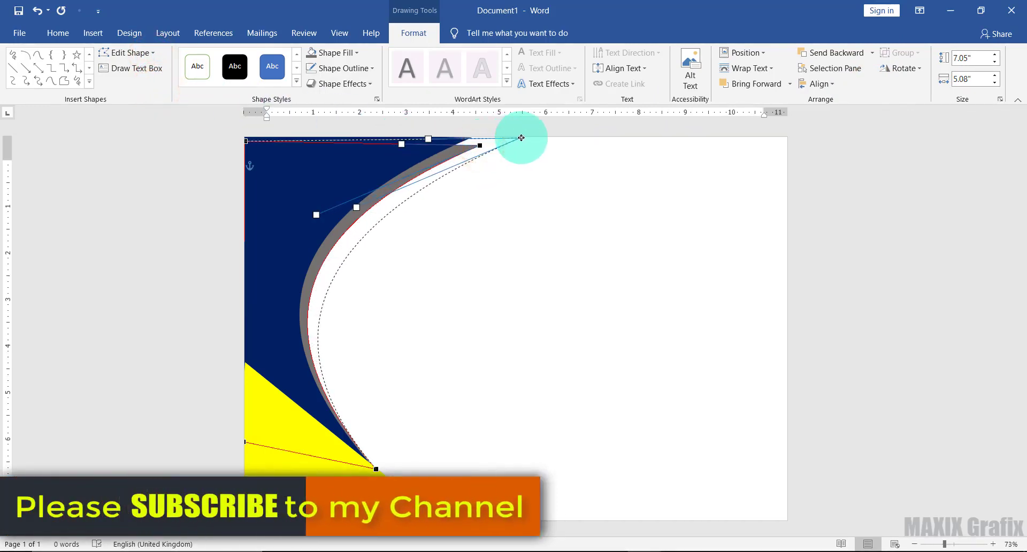
{"action": "left_click_drag", "start_coordinate": [524, 138], "coordinate": [535, 138]}
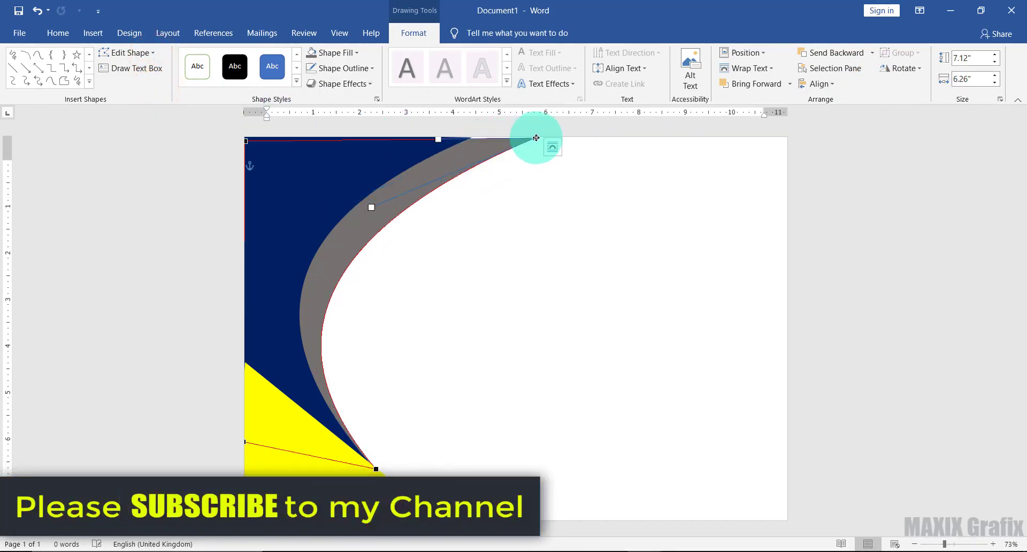
{"action": "left_click", "coordinate": [376, 470]}
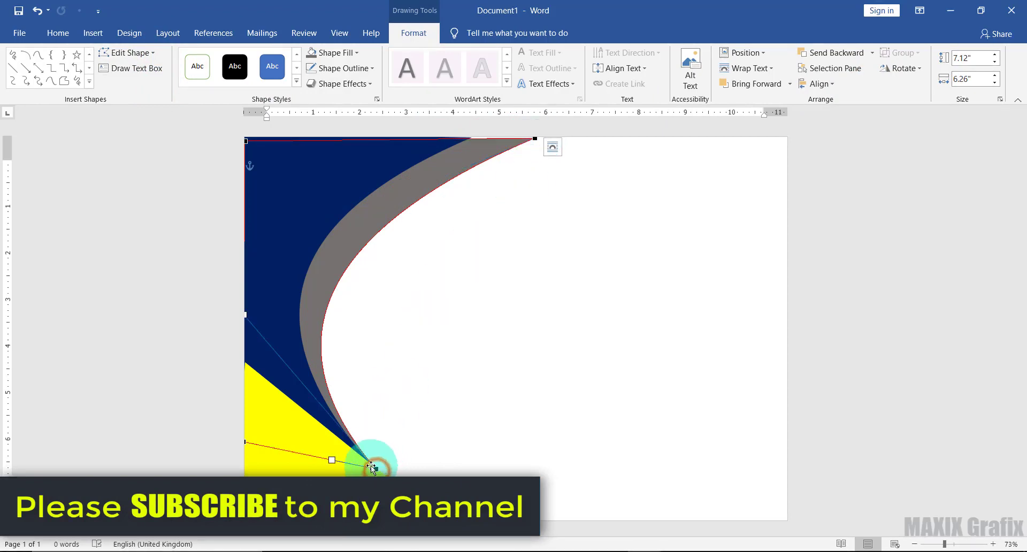
{"action": "left_click", "coordinate": [248, 317]}
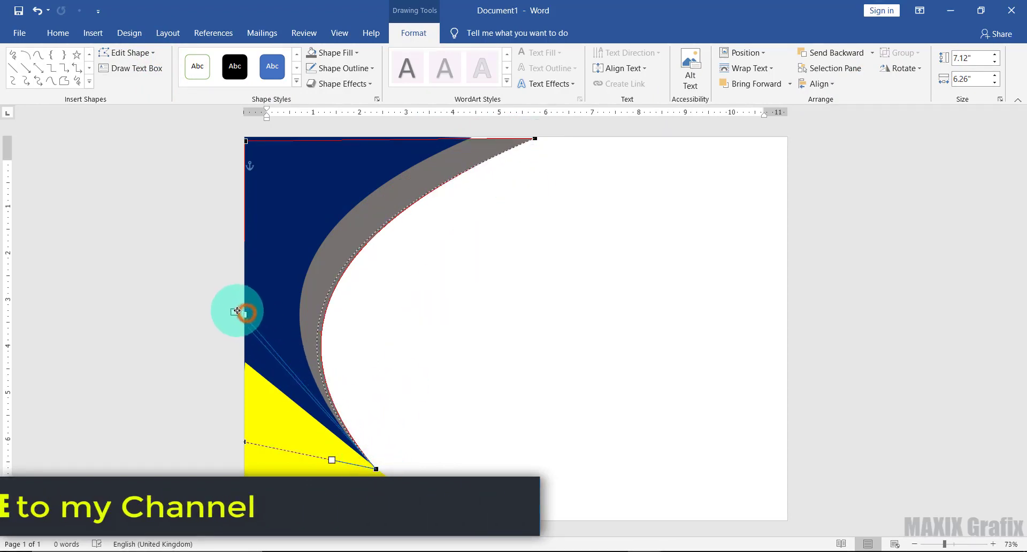
{"action": "left_click_drag", "start_coordinate": [246, 313], "coordinate": [232, 308]}
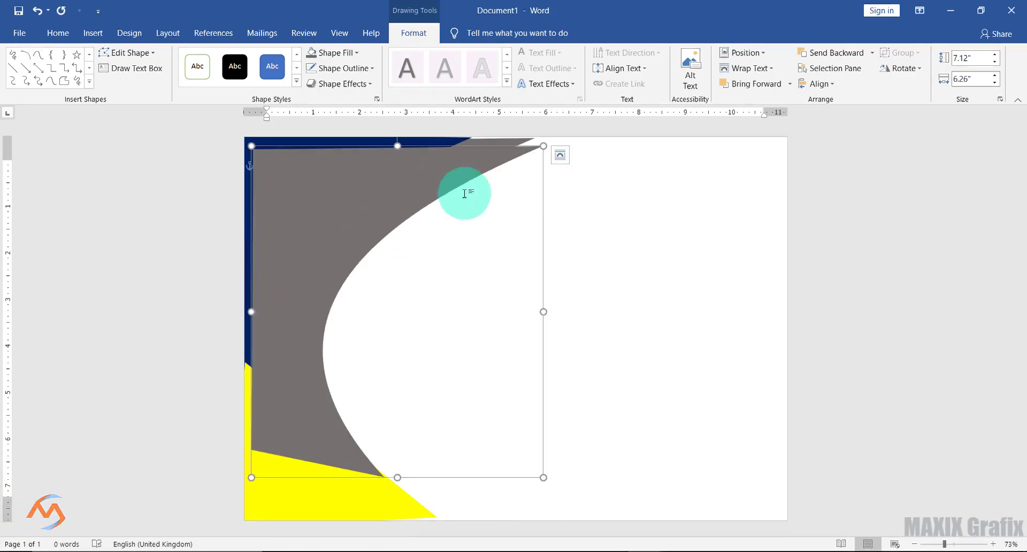
- Send the grey shape to the back and fill the curved copy yellow
{"action": "left_click", "coordinate": [872, 52]}
{"action": "left_click", "coordinate": [868, 89]}
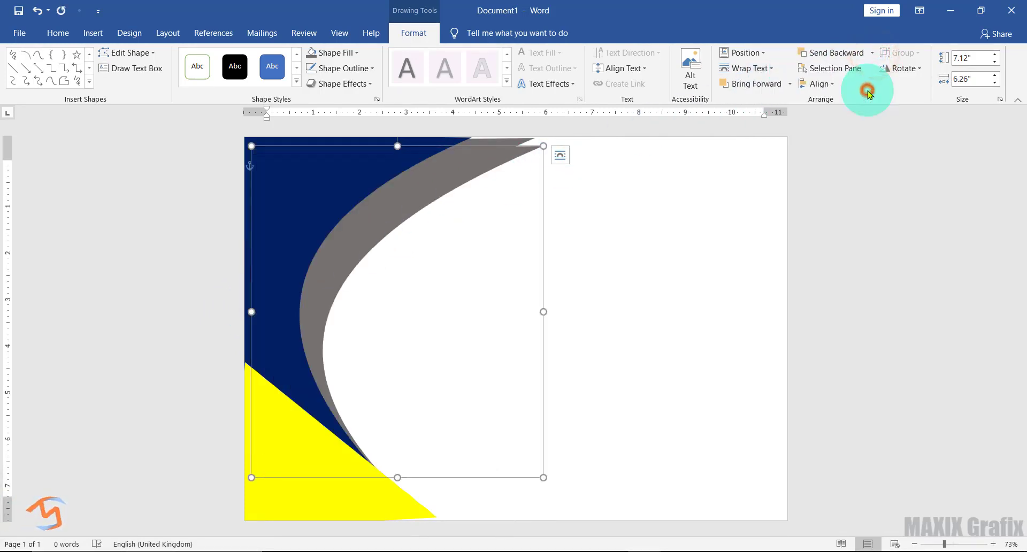
{"action": "left_click", "coordinate": [355, 53]}
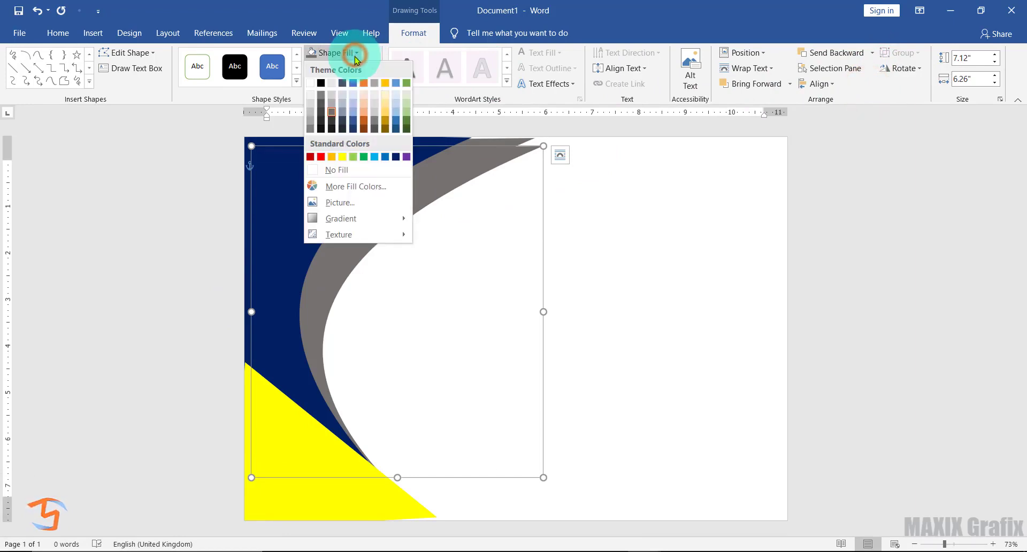
{"action": "left_click", "coordinate": [343, 156]}
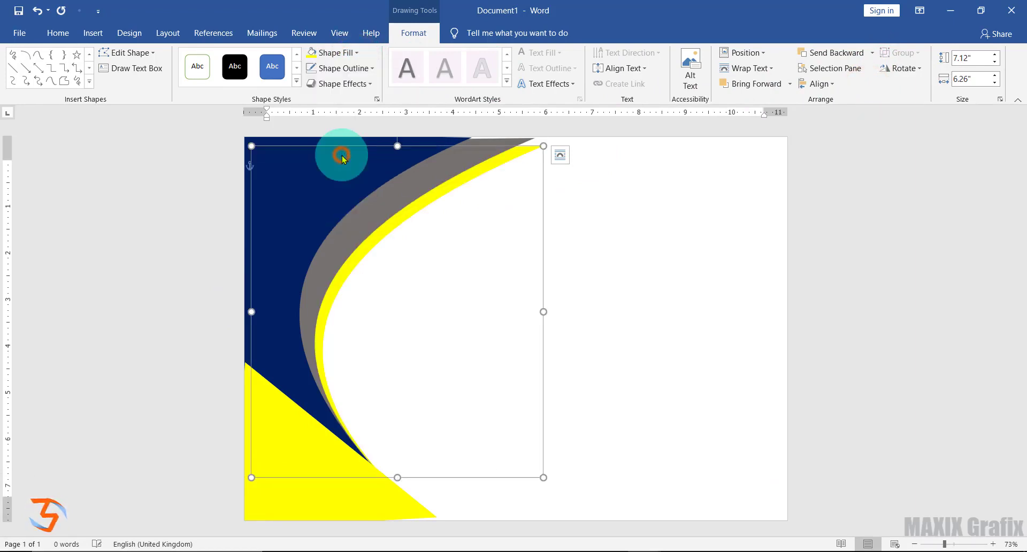
- Edit the yellow band's points, pulling its top tip further right along the top edge
{"action": "left_click", "coordinate": [146, 53]}
{"action": "left_click", "coordinate": [156, 91]}
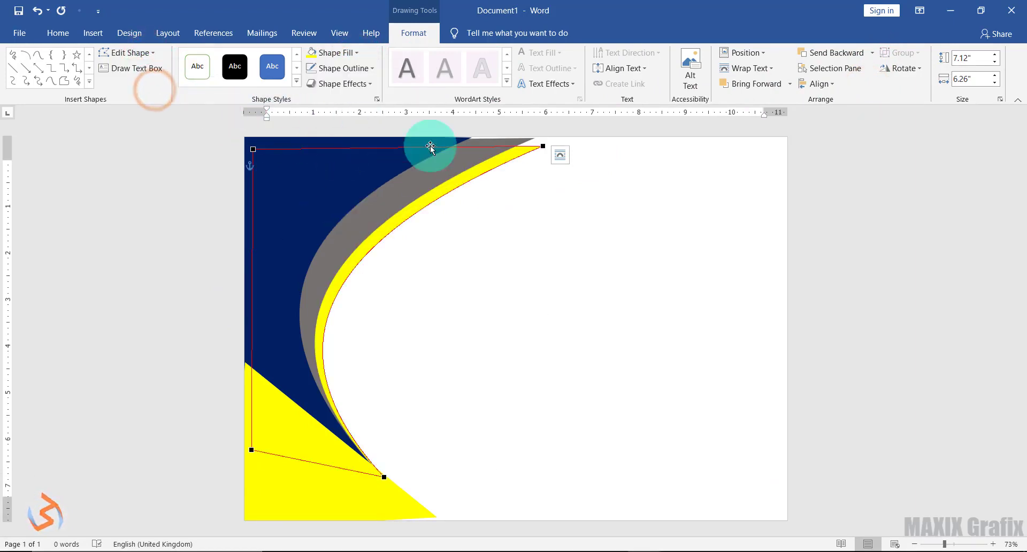
{"action": "left_click_drag", "start_coordinate": [544, 145], "coordinate": [582, 136]}
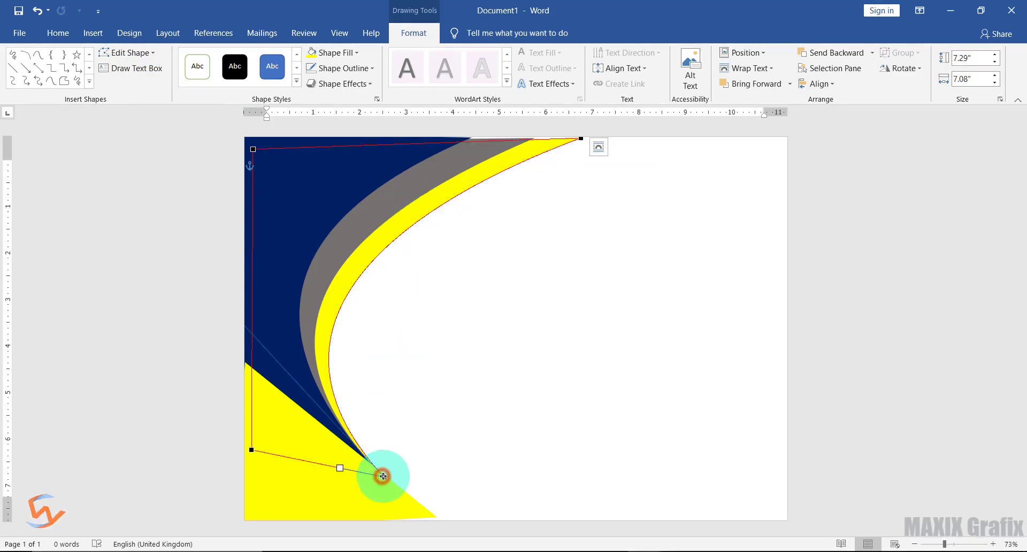
{"action": "left_click_drag", "start_coordinate": [377, 468], "coordinate": [377, 468]}
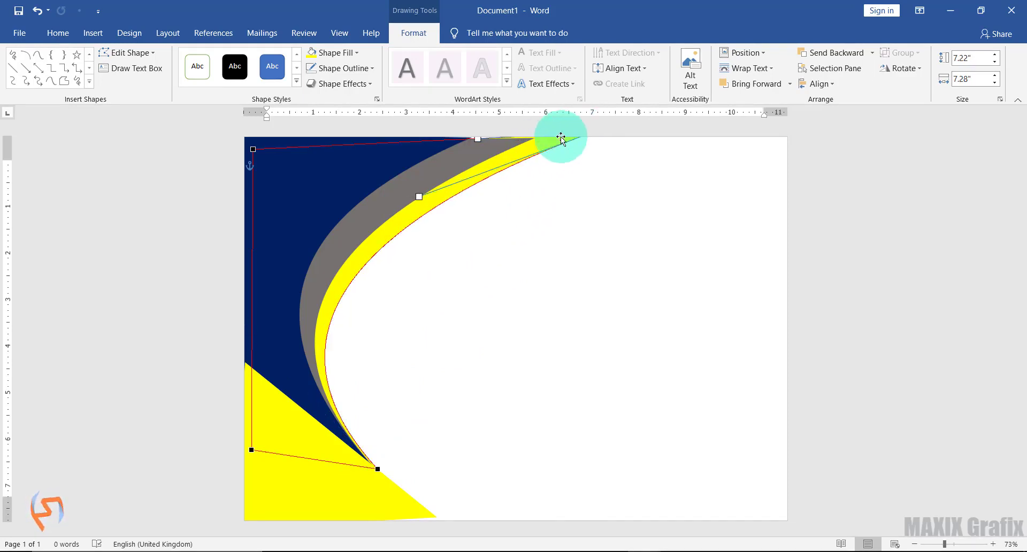
{"action": "left_click", "coordinate": [516, 142]}
- Change the grey band's fill to white
{"action": "left_click", "coordinate": [155, 52]}
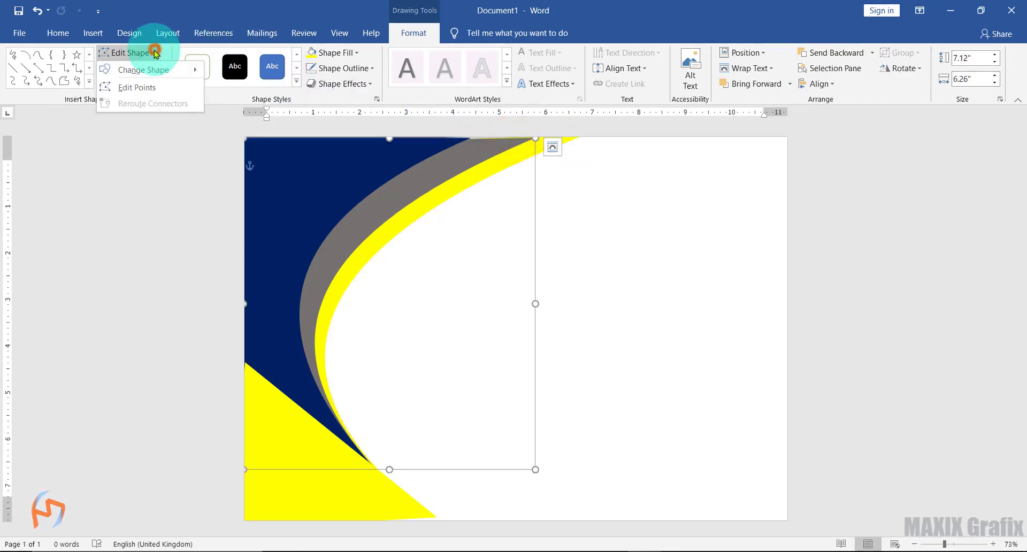
{"action": "left_click", "coordinate": [154, 87]}
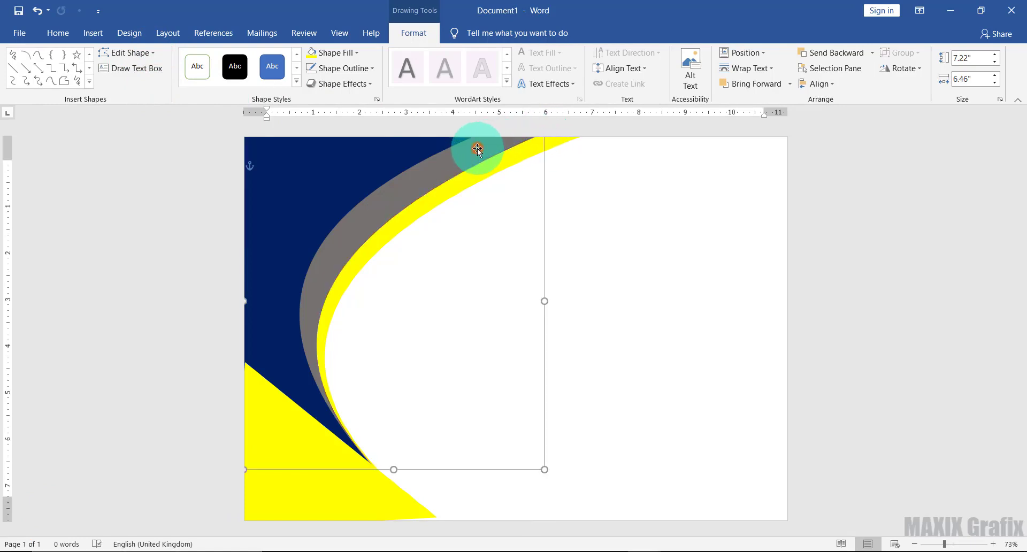
{"action": "left_click", "coordinate": [357, 52]}
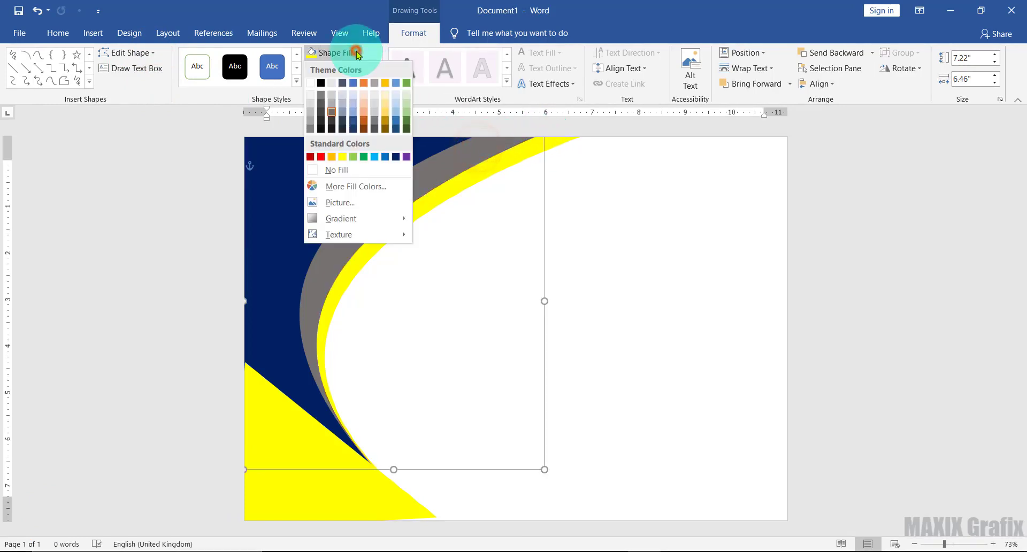
{"action": "left_click", "coordinate": [310, 83]}
- Edit the navy shape's points, selecting its bottom vertex
{"action": "left_click", "coordinate": [328, 172]}
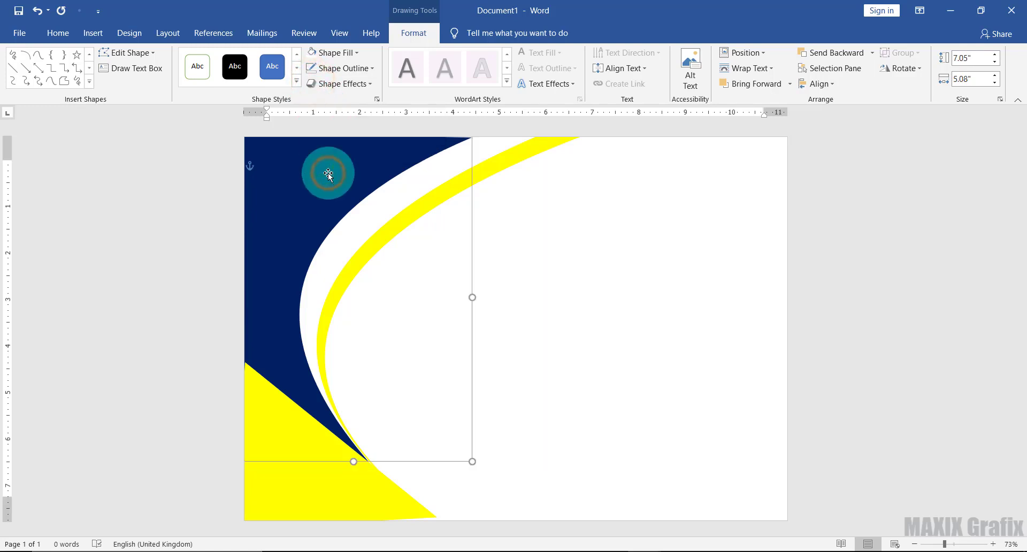
{"action": "left_click", "coordinate": [152, 53]}
{"action": "left_click", "coordinate": [169, 92]}
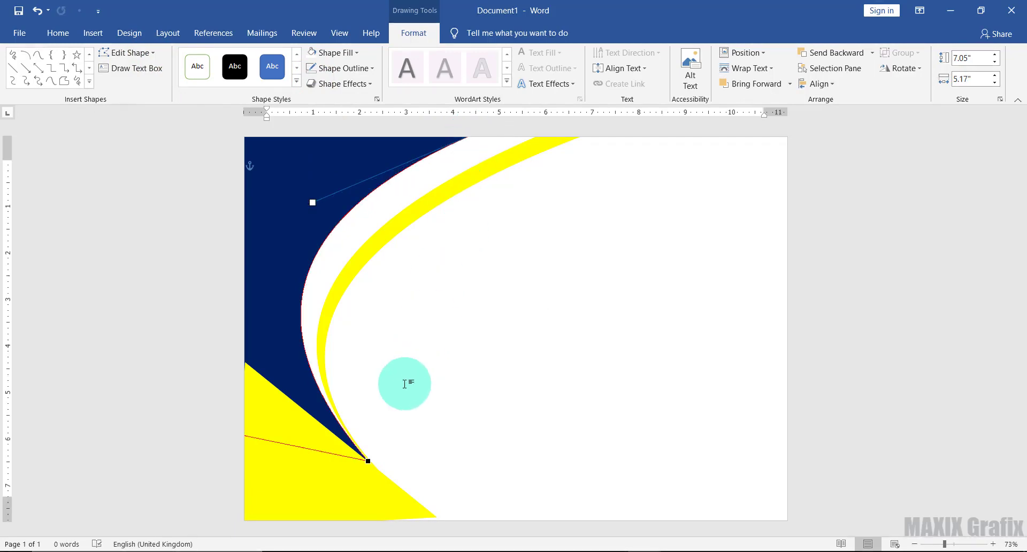
{"action": "left_click", "coordinate": [368, 460]}
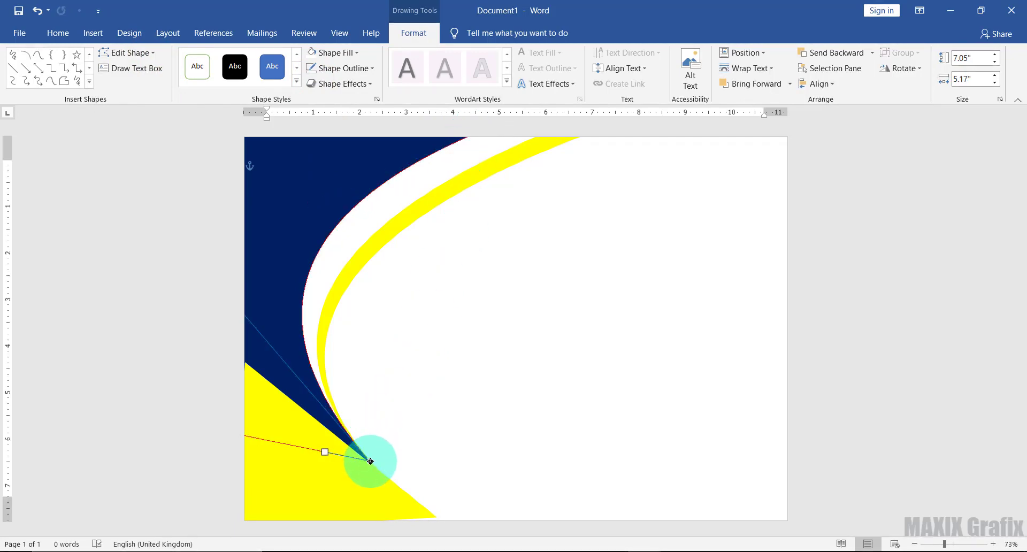
- At 225% zoom, stretch the yellow triangle's bottom-right and top-left corners to the page edges
{"action": "left_click", "coordinate": [957, 544]}
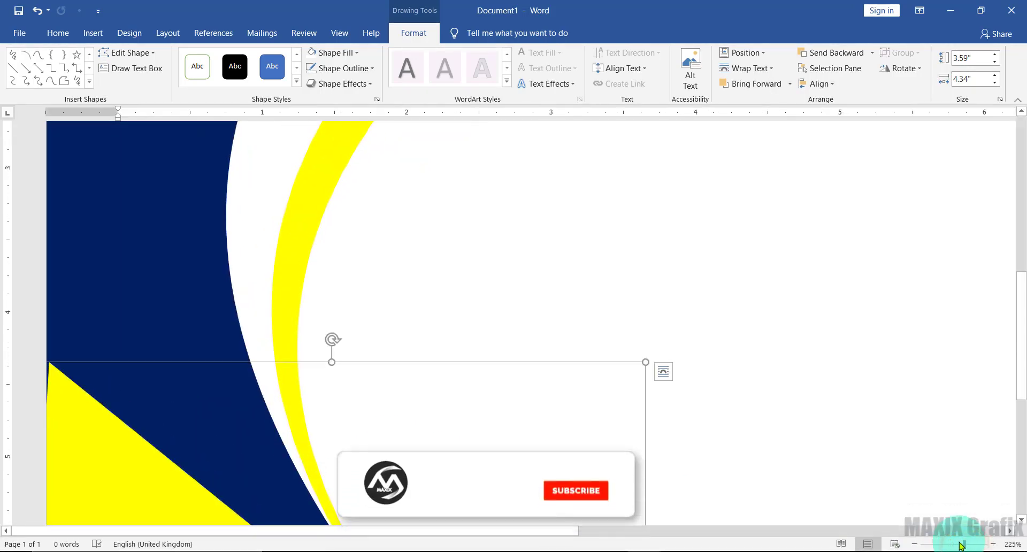
{"action": "left_click_drag", "start_coordinate": [1020, 370], "coordinate": [1019, 484]}
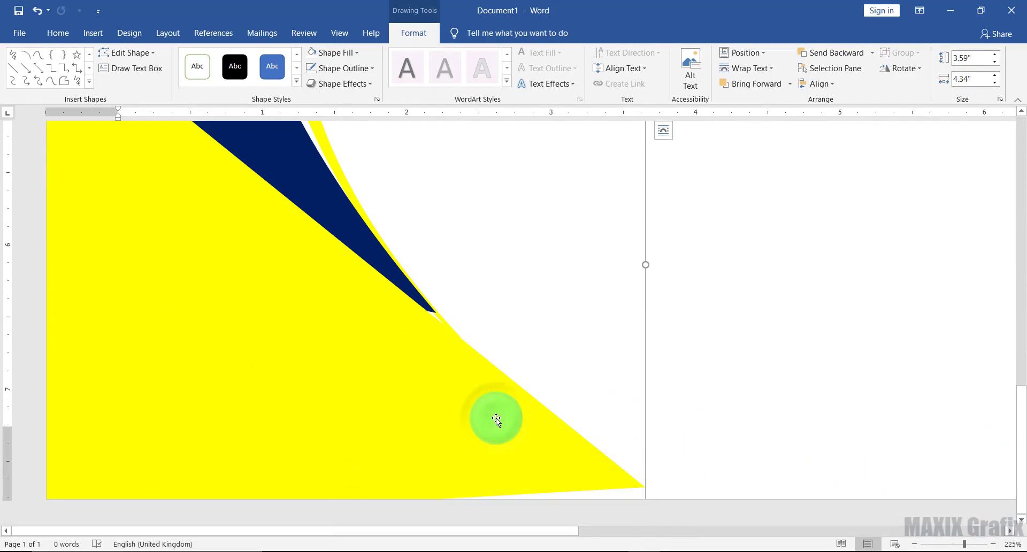
{"action": "left_click_drag", "start_coordinate": [496, 419], "coordinate": [498, 413]}
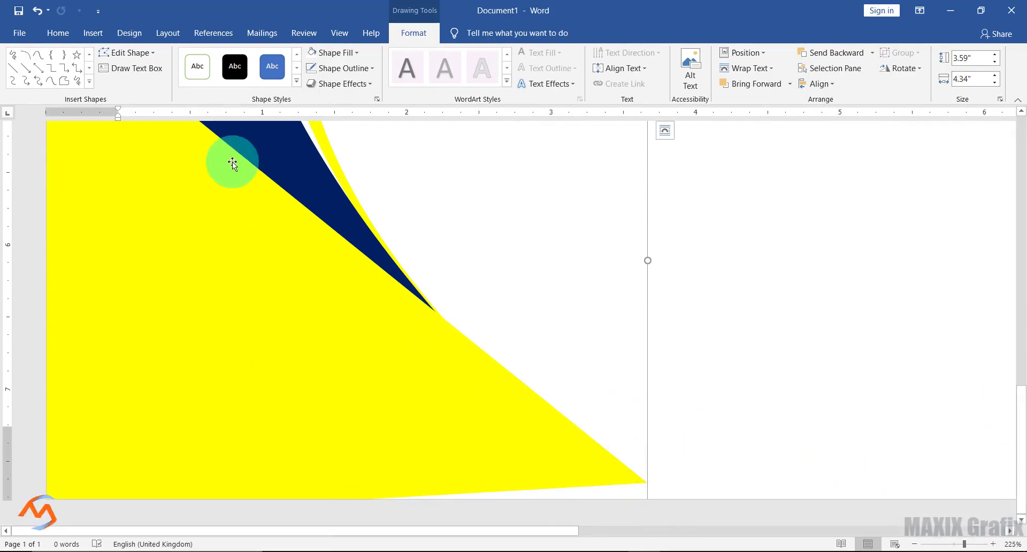
{"action": "left_click", "coordinate": [134, 53]}
{"action": "left_click", "coordinate": [152, 90]}
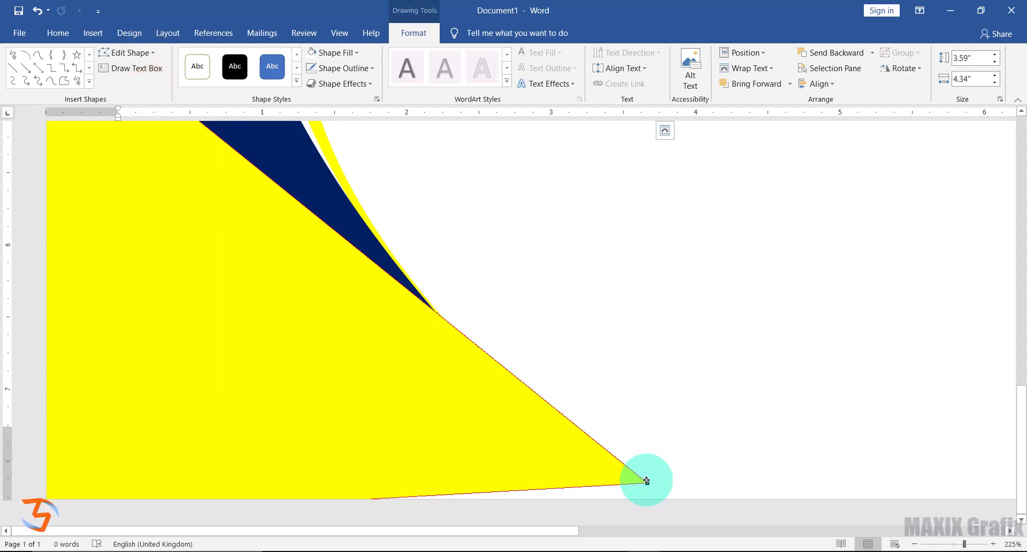
{"action": "left_click_drag", "start_coordinate": [647, 480], "coordinate": [674, 501]}
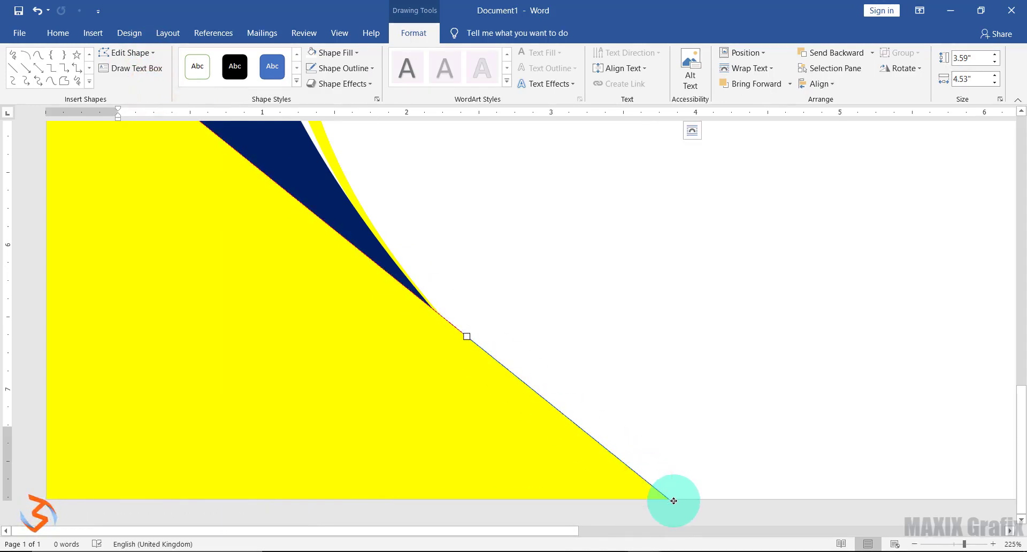
{"action": "scroll", "coordinate": [160, 187], "scroll_direction": "up", "scroll_amount": 3}
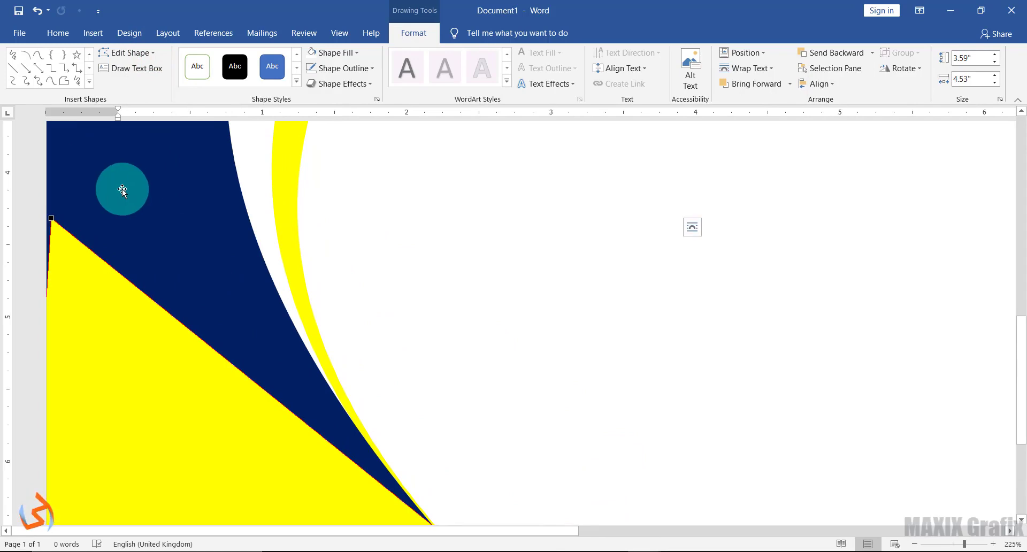
{"action": "left_click", "coordinate": [52, 218]}
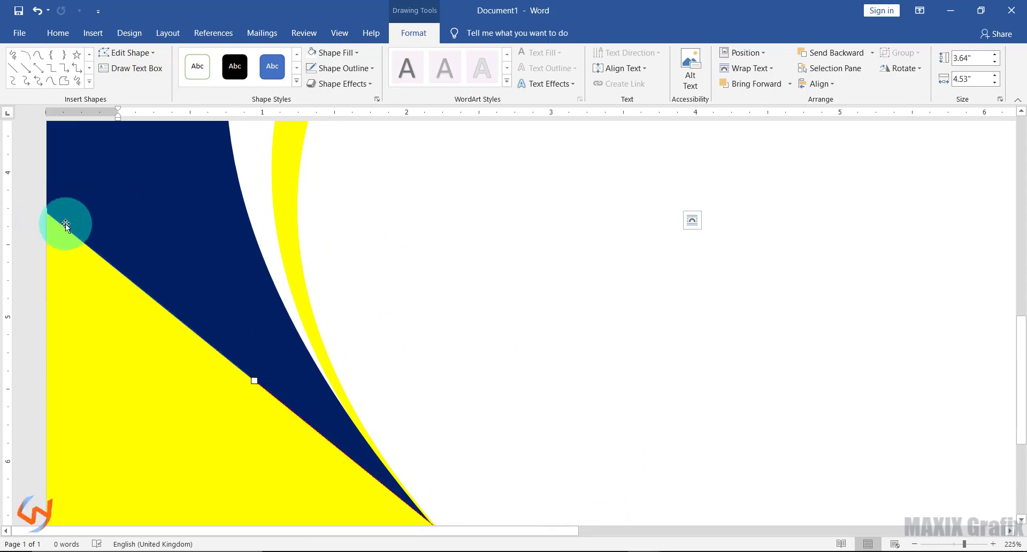
{"action": "left_click_drag", "start_coordinate": [964, 544], "coordinate": [953, 544]}
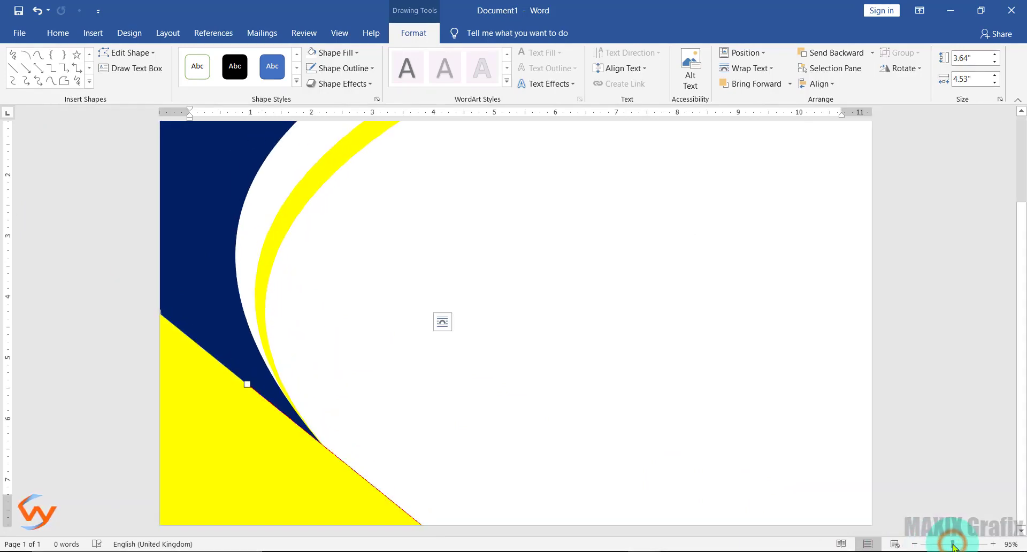
- Apply an Outer Offset: Bottom Right shadow to the yellow triangle and the large curved shape
{"action": "left_click_drag", "start_coordinate": [950, 545], "coordinate": [945, 544]}
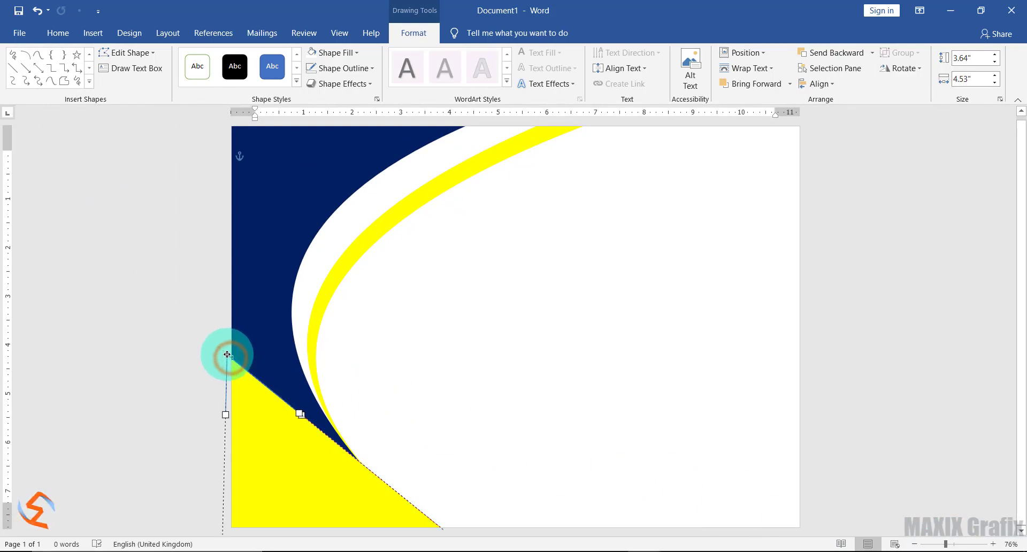
{"action": "left_click", "coordinate": [366, 84]}
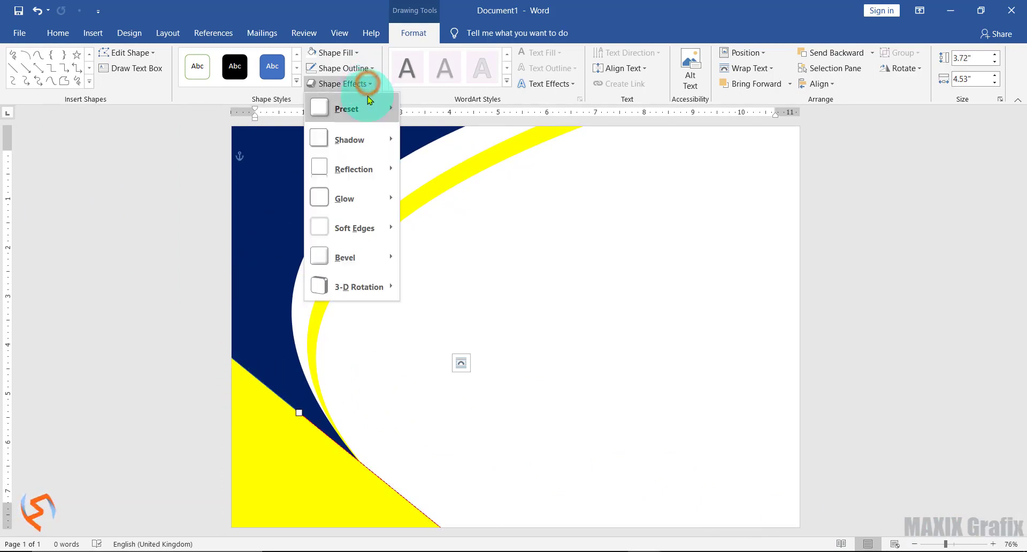
{"action": "mouse_move", "coordinate": [368, 141]}
{"action": "left_click", "coordinate": [417, 250]}
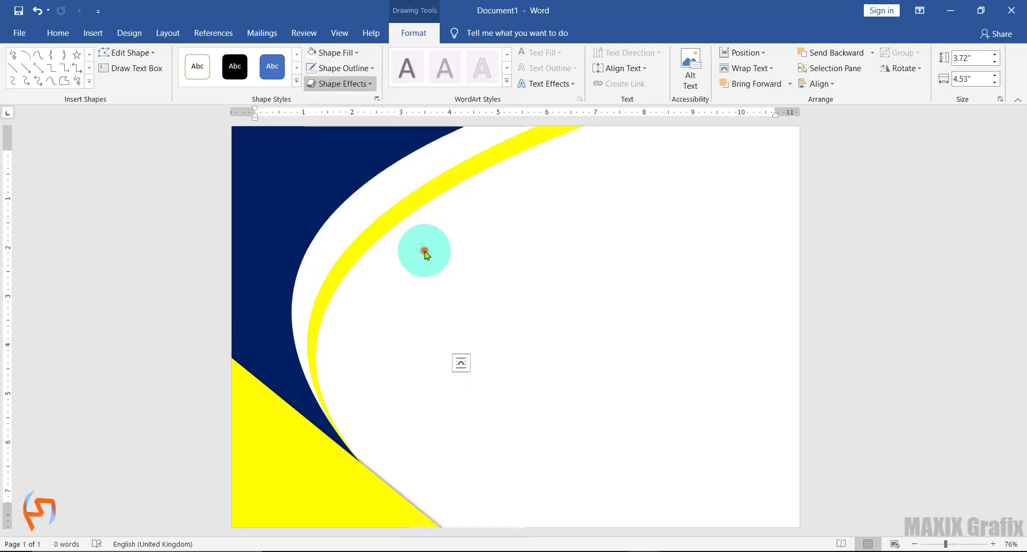
{"action": "left_click", "coordinate": [440, 183]}
{"action": "left_click", "coordinate": [368, 84]}
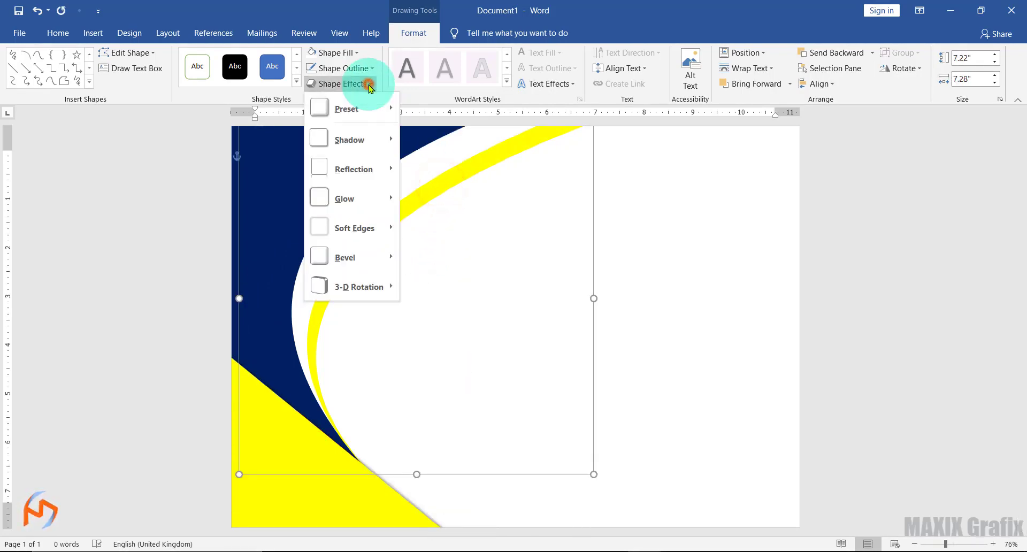
{"action": "mouse_move", "coordinate": [368, 140]}
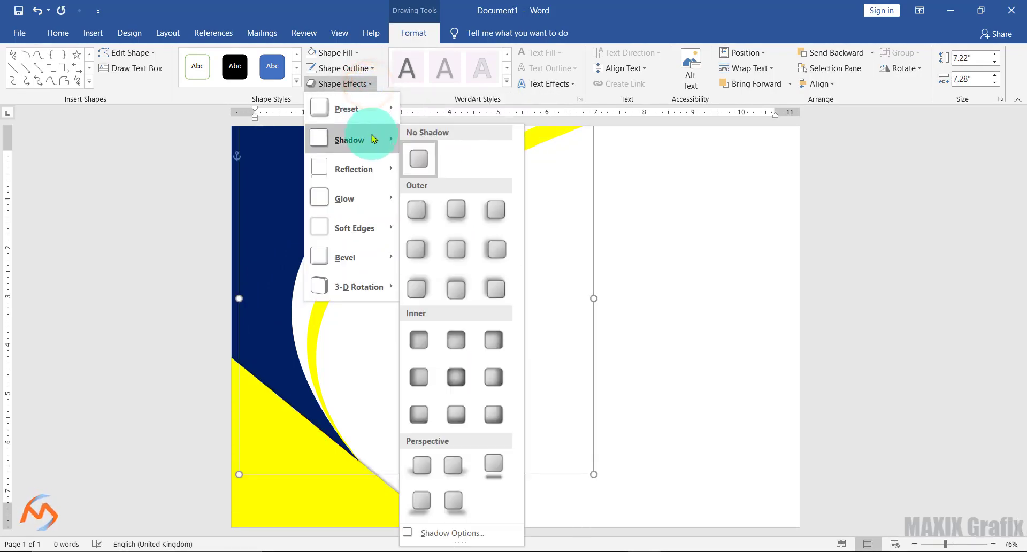
{"action": "left_click", "coordinate": [422, 211]}
- Turn on page gridlines and choose the Freeform shape with Shift held for straight lines
{"action": "left_click", "coordinate": [342, 36]}
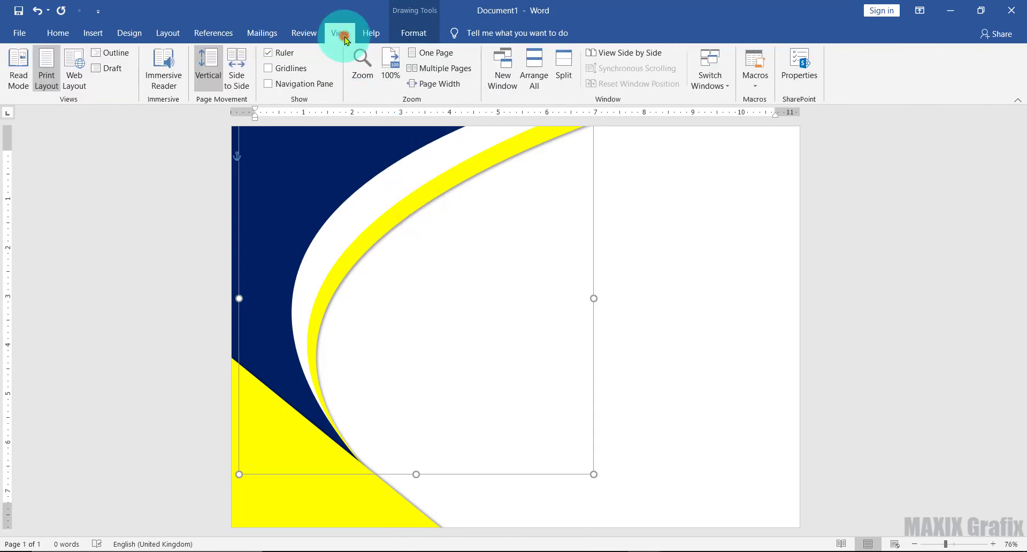
{"action": "left_click", "coordinate": [286, 68]}
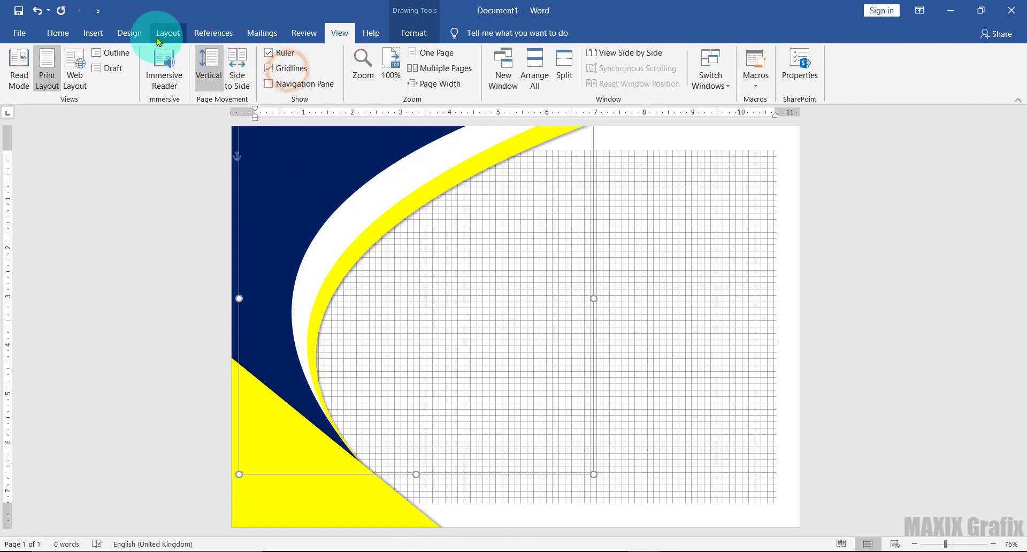
{"action": "left_click", "coordinate": [97, 34]}
{"action": "left_click", "coordinate": [162, 68]}
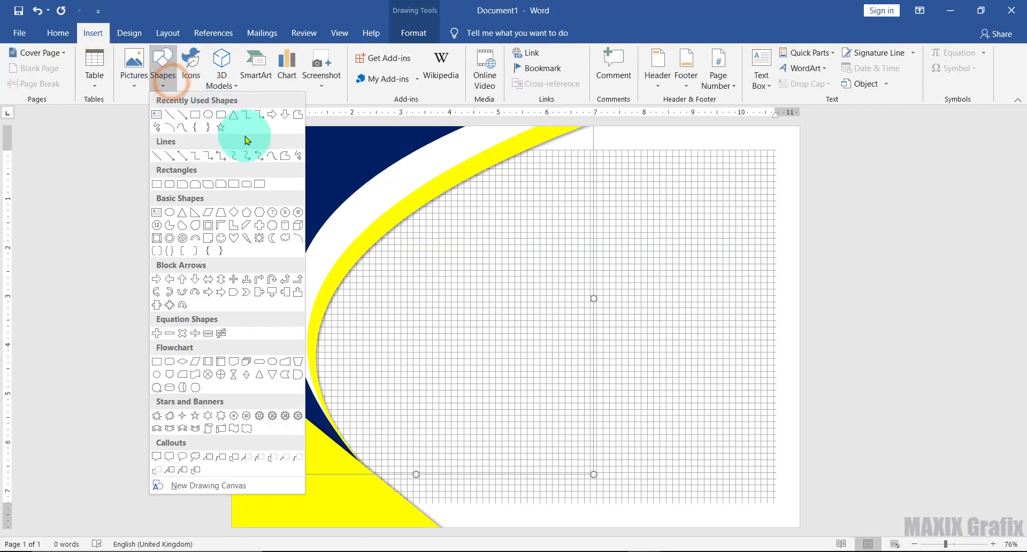
{"action": "left_click", "coordinate": [284, 159]}
{"action": "key", "text": "shift"}
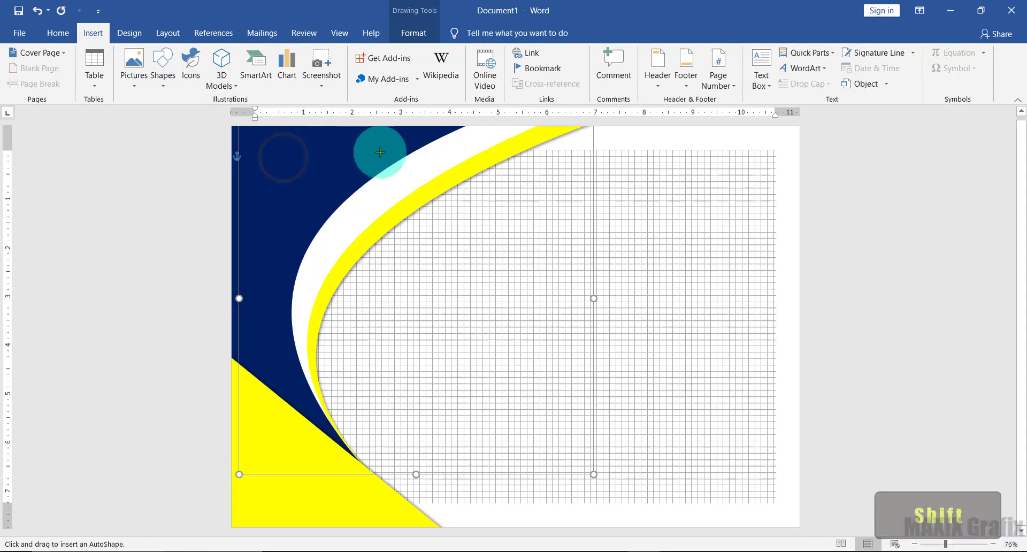
- Trace a closed frame around the white centre panel along the page's right, bottom and top edges
{"action": "left_click", "coordinate": [508, 155]}
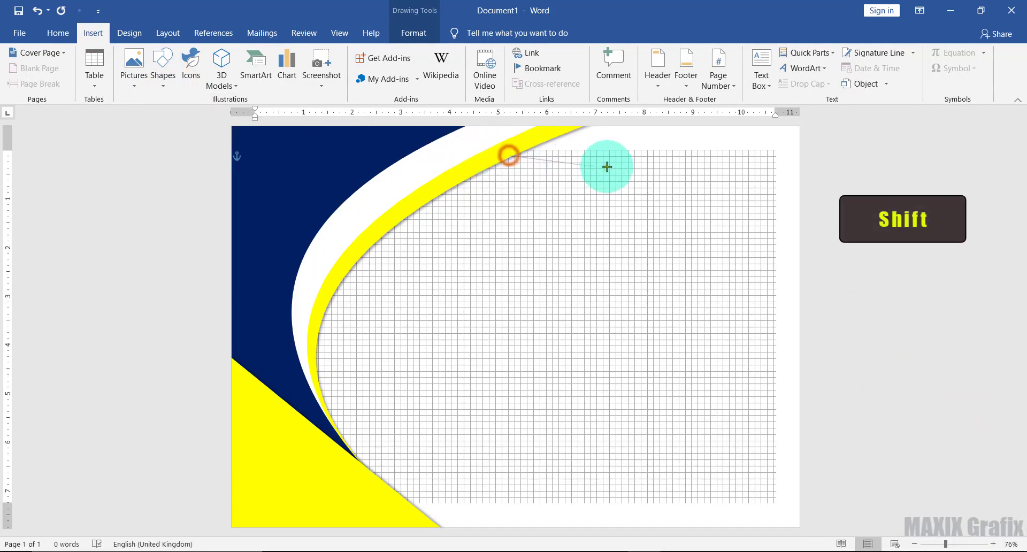
{"action": "left_click", "coordinate": [767, 156]}
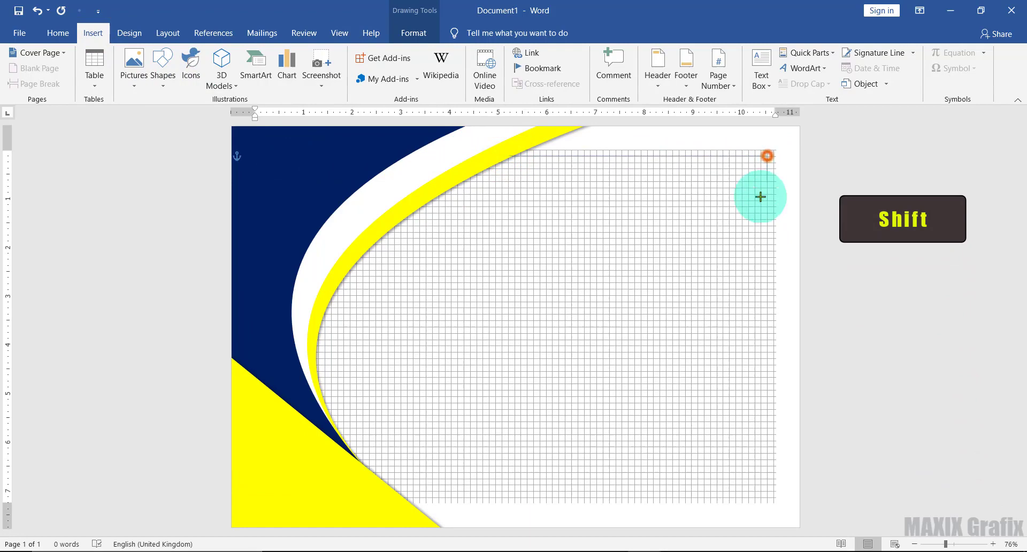
{"action": "left_click", "coordinate": [768, 499]}
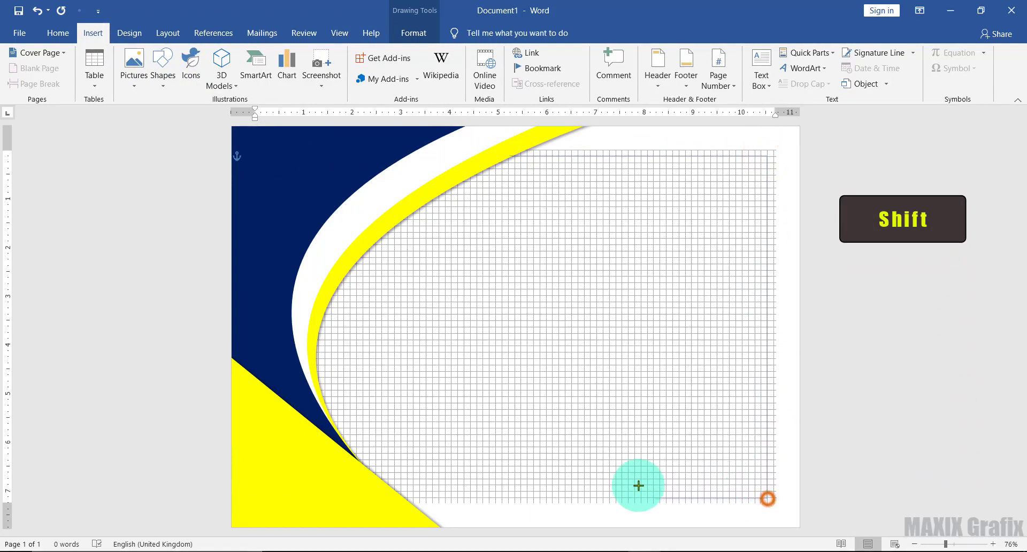
{"action": "left_click", "coordinate": [344, 483], "text": "shift"}
{"action": "left_click", "coordinate": [344, 531], "text": "shift"}
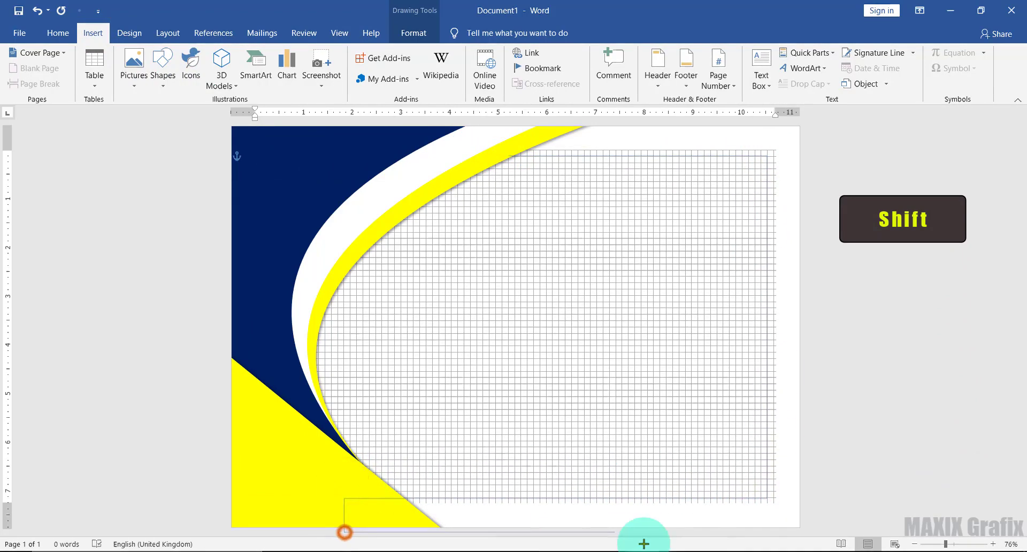
{"action": "left_click", "coordinate": [813, 531], "text": "shift"}
{"action": "left_click", "coordinate": [806, 122], "text": "shift"}
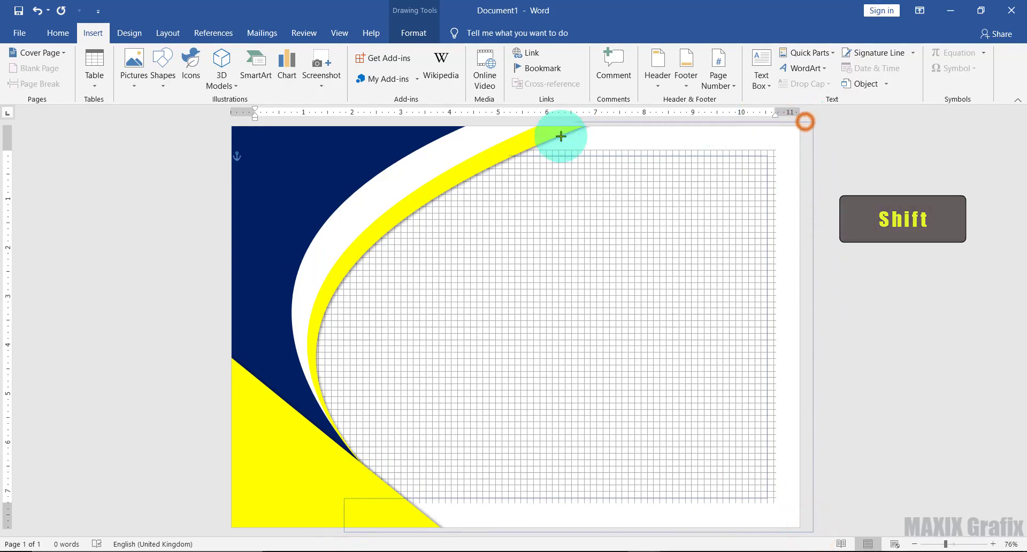
{"action": "left_click", "coordinate": [491, 124]}
{"action": "left_click", "coordinate": [495, 154]}
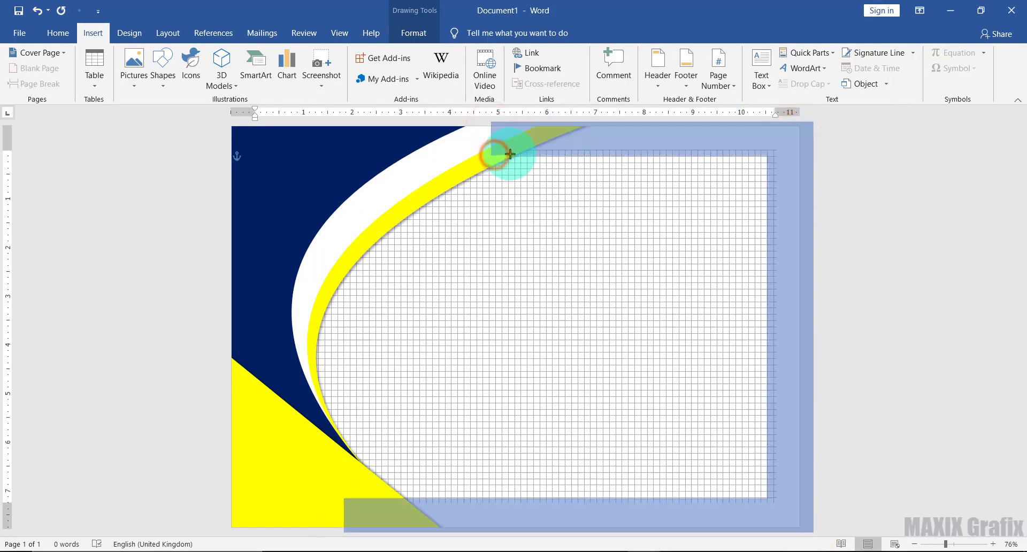
- Fill the frame dark navy with no outline, send it to back, and hide the gridlines
{"action": "left_click", "coordinate": [356, 53]}
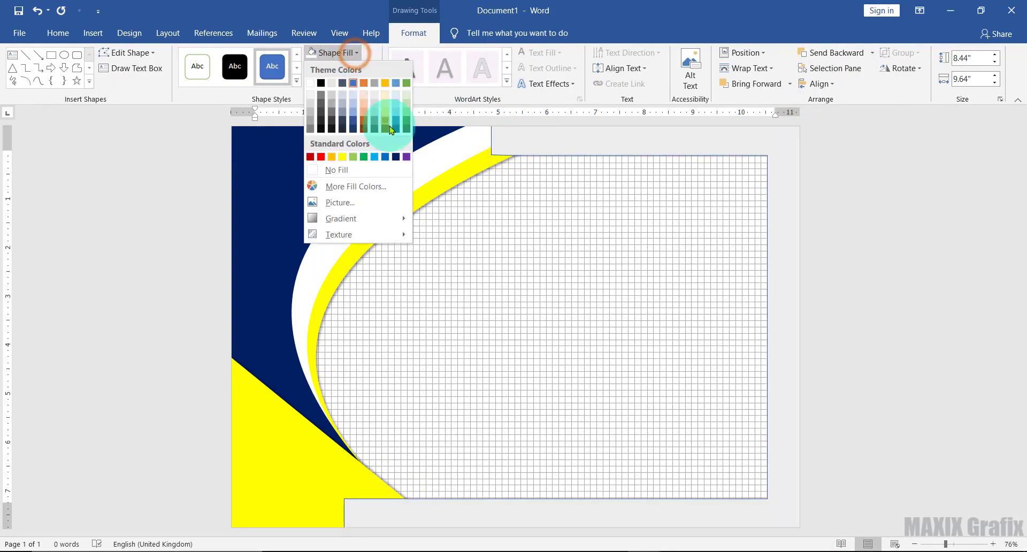
{"action": "left_click", "coordinate": [397, 157]}
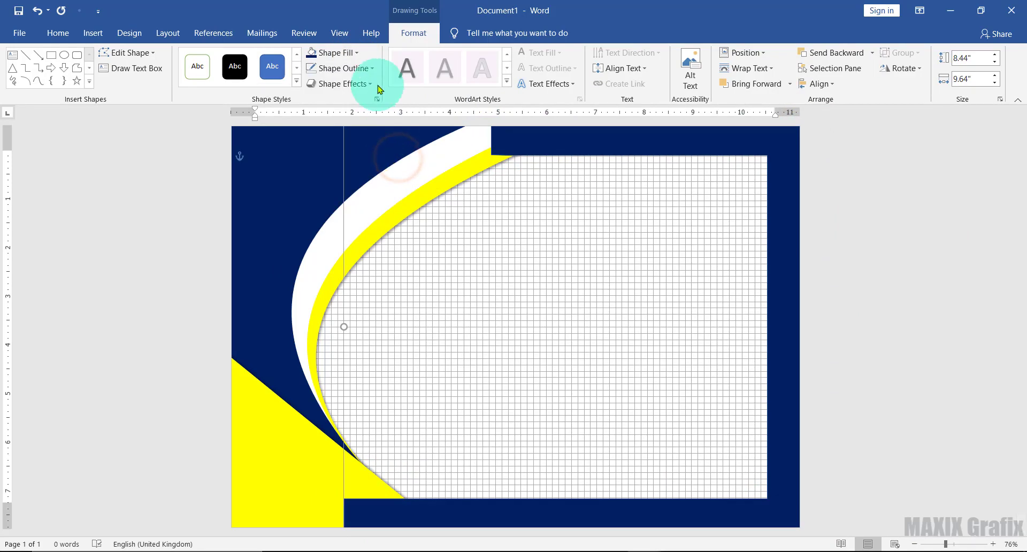
{"action": "left_click", "coordinate": [368, 69]}
{"action": "left_click", "coordinate": [368, 188]}
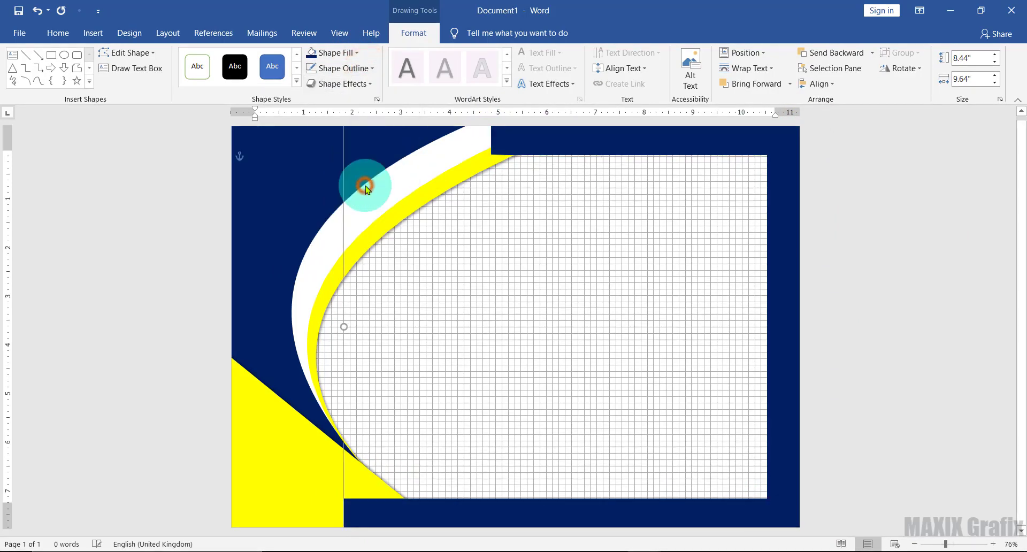
{"action": "left_click", "coordinate": [872, 52]}
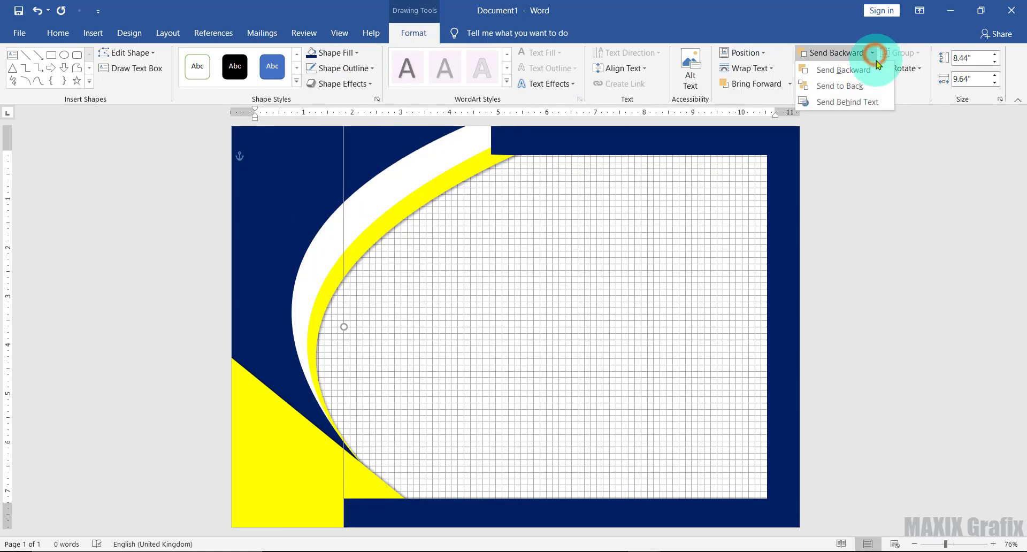
{"action": "left_click", "coordinate": [871, 87]}
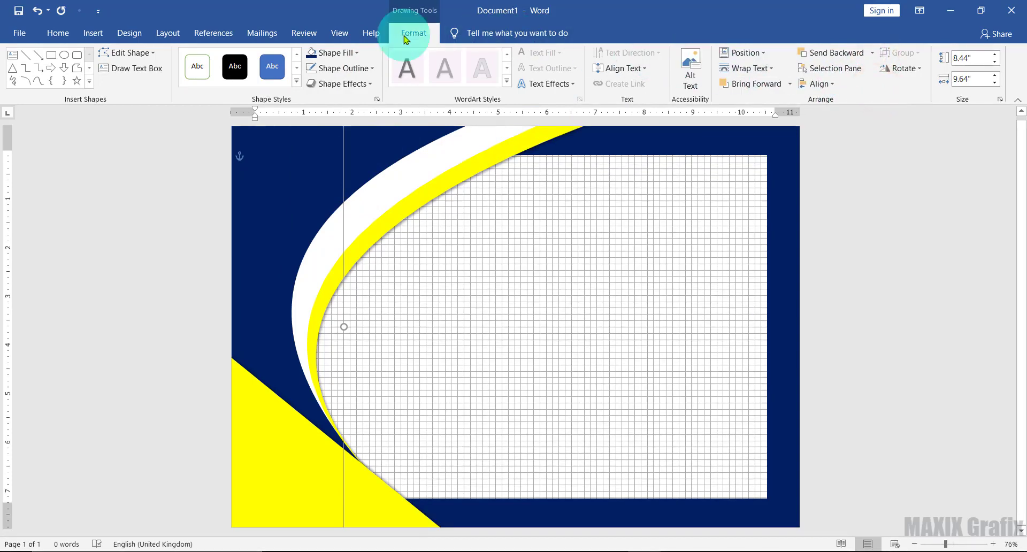
{"action": "left_click", "coordinate": [339, 33]}
{"action": "left_click", "coordinate": [269, 69]}
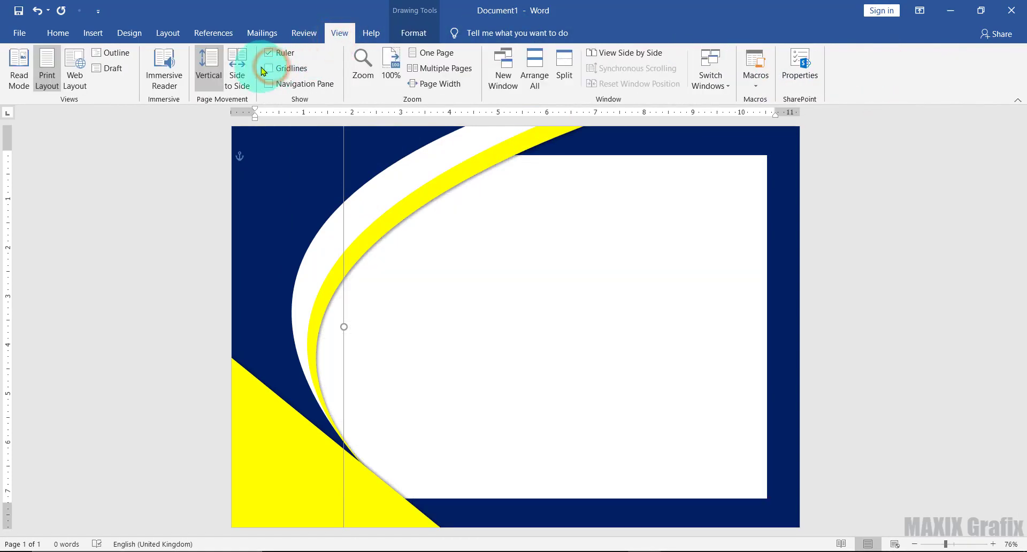
{"action": "left_click", "coordinate": [94, 34]}
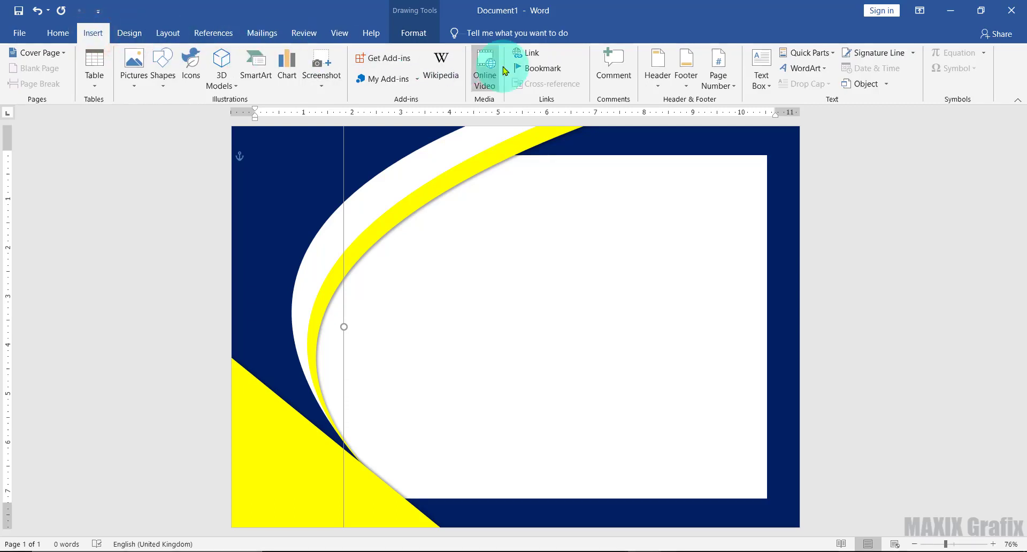
- Draw a text box near the top of the white area and type MAXIX GRAFIX YOUTUBE CHANNEL
{"action": "left_click", "coordinate": [765, 84]}
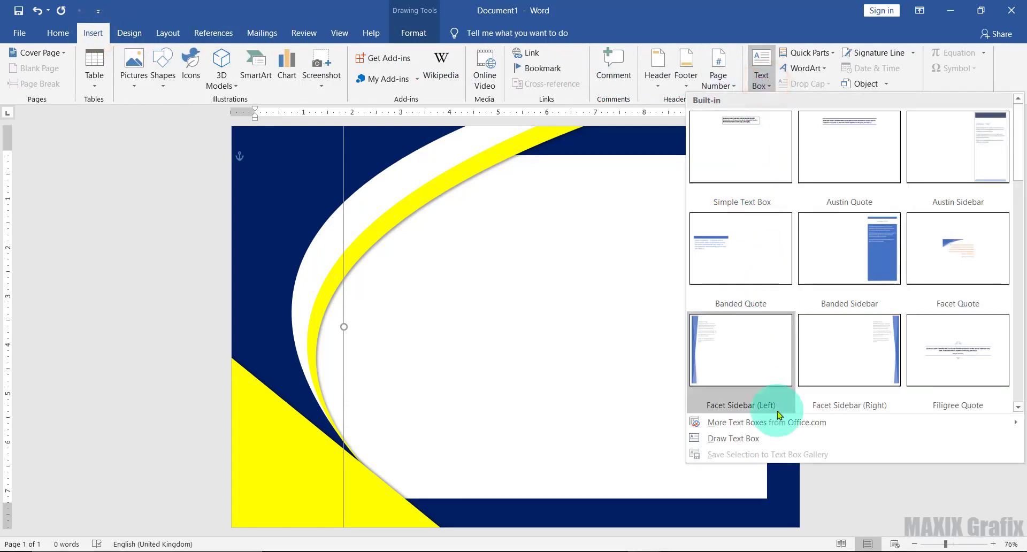
{"action": "left_click", "coordinate": [777, 442]}
{"action": "left_click_drag", "start_coordinate": [537, 167], "coordinate": [717, 229]}
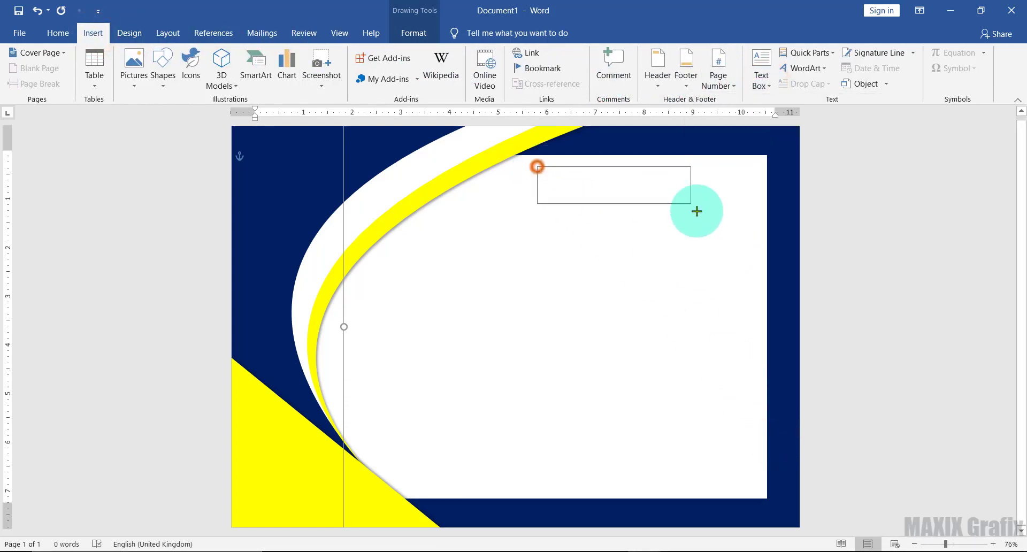
{"action": "type", "text": "MAXIX G"}
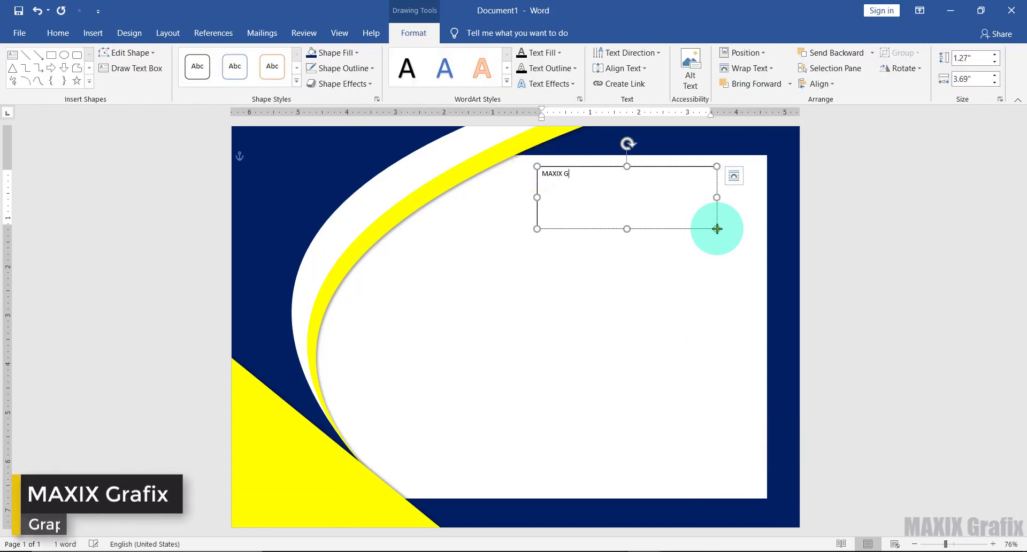
{"action": "type", "text": "RAFIX YOUTUBE CHANNEL"}
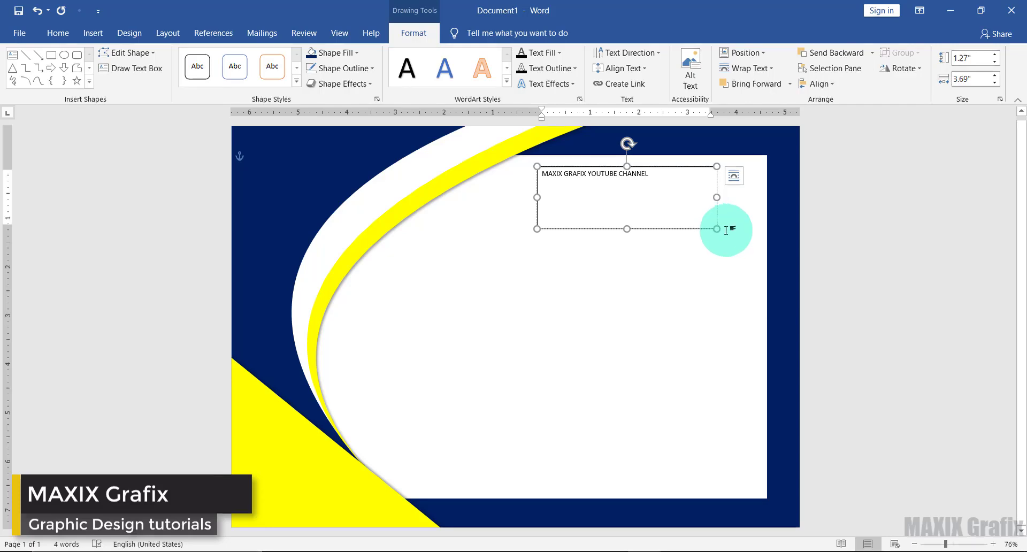
- Set the channel name to 22 pt Roboto Condensed in dark blue
{"action": "left_click_drag", "start_coordinate": [657, 174], "coordinate": [544, 175]}
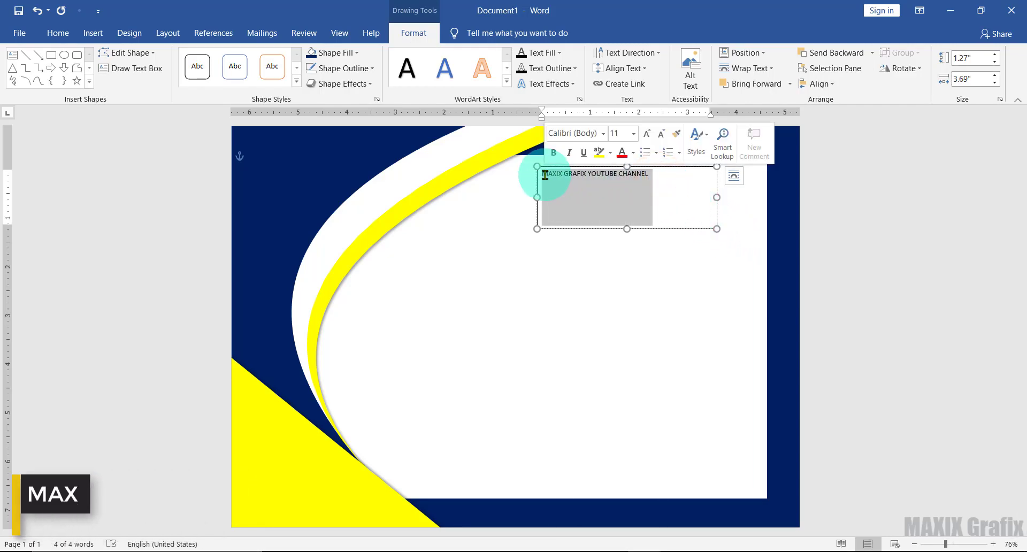
{"action": "left_click", "coordinate": [602, 135]}
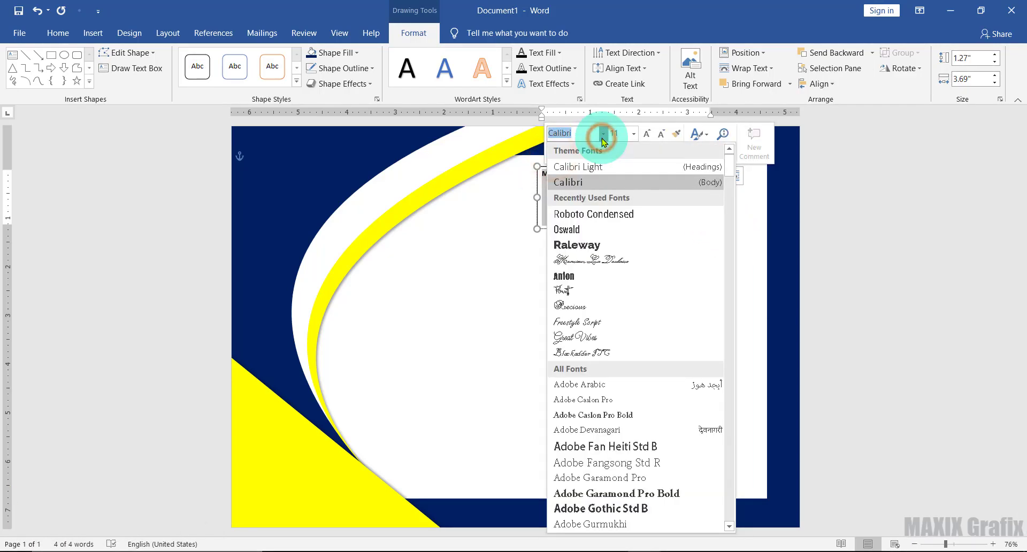
{"action": "left_click", "coordinate": [611, 214]}
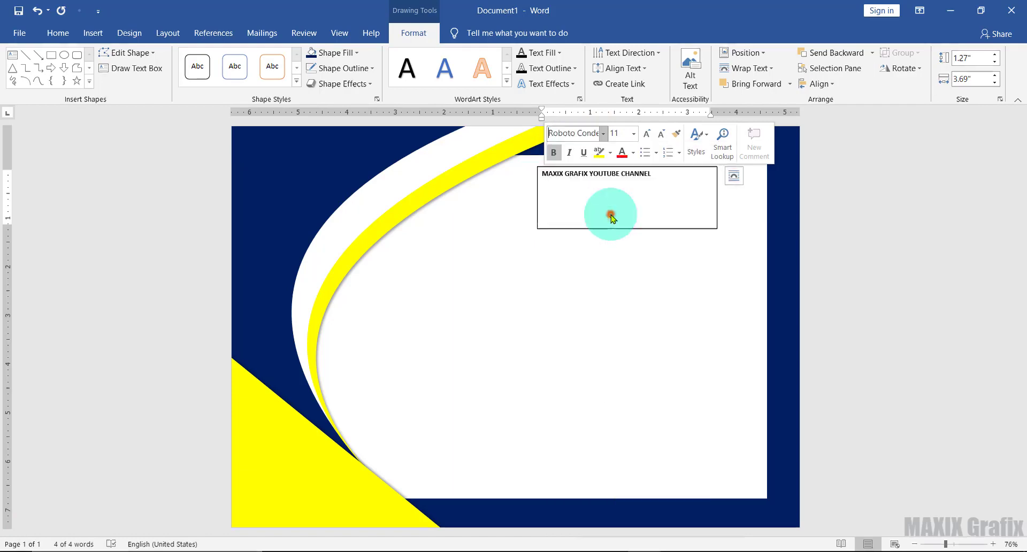
{"action": "left_click", "coordinate": [633, 133]}
{"action": "left_click", "coordinate": [619, 265]}
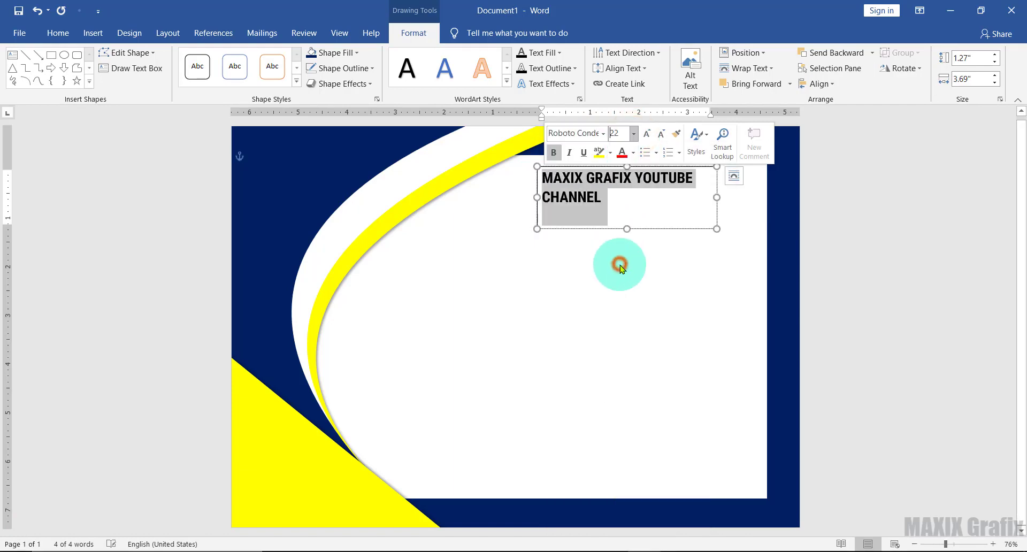
{"action": "left_click", "coordinate": [557, 53]}
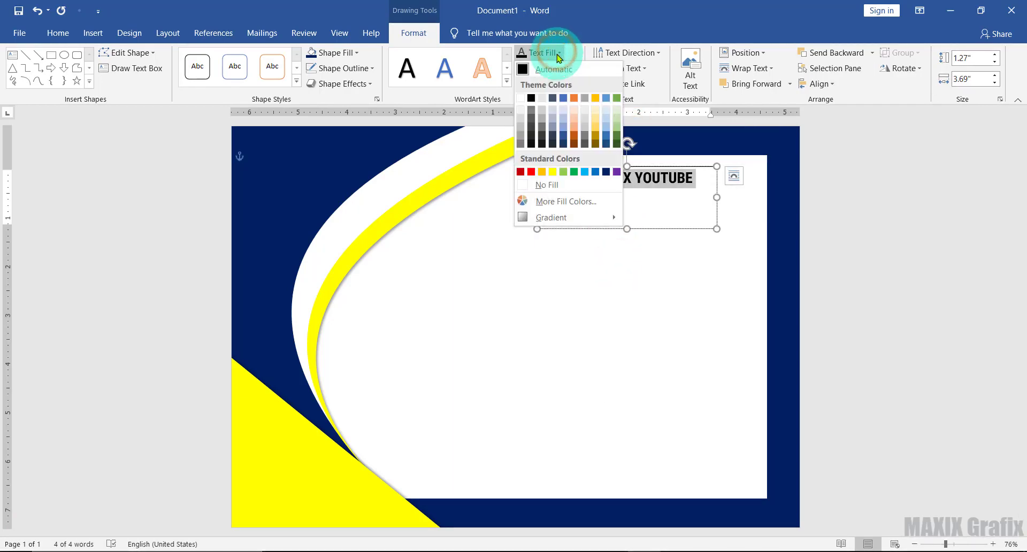
{"action": "left_click", "coordinate": [566, 201]}
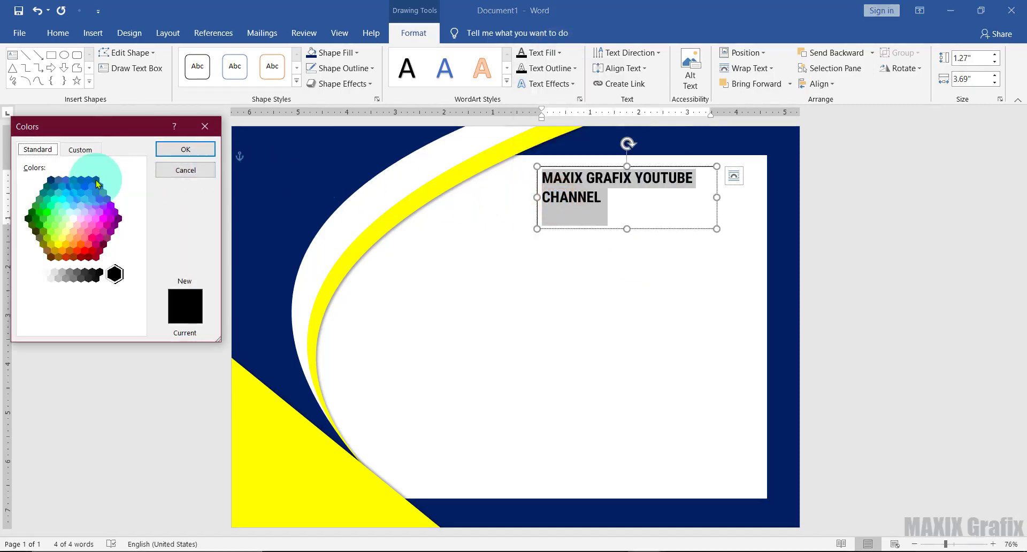
{"action": "left_click", "coordinate": [186, 152]}
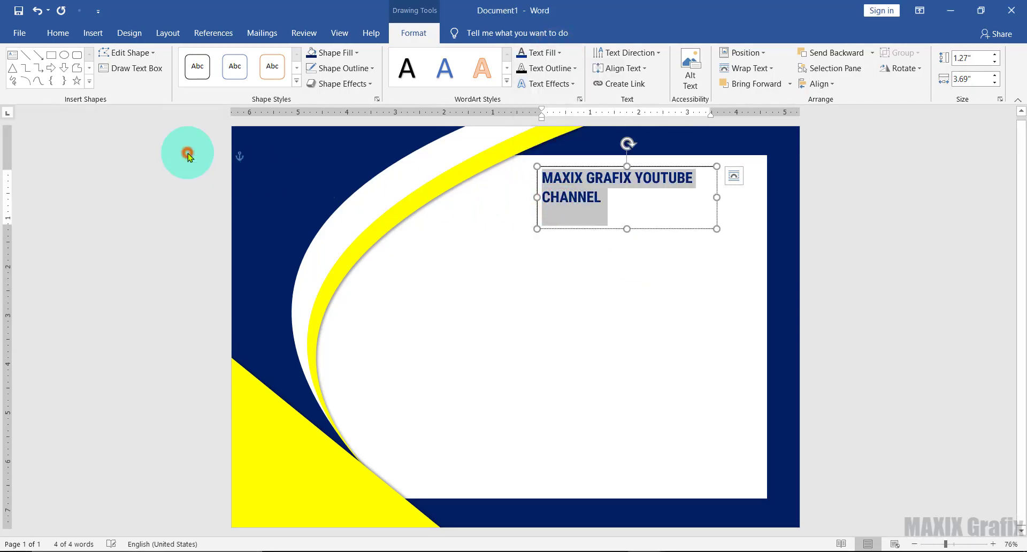
- Give the channel name text box no outline and no fill
{"action": "left_click", "coordinate": [371, 69]}
{"action": "left_click", "coordinate": [346, 214]}
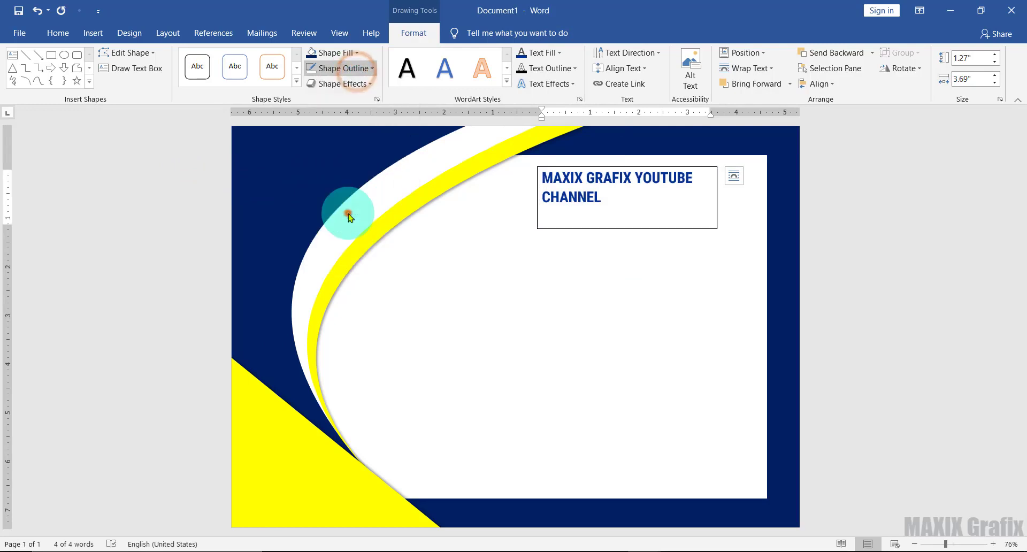
{"action": "left_click", "coordinate": [350, 52]}
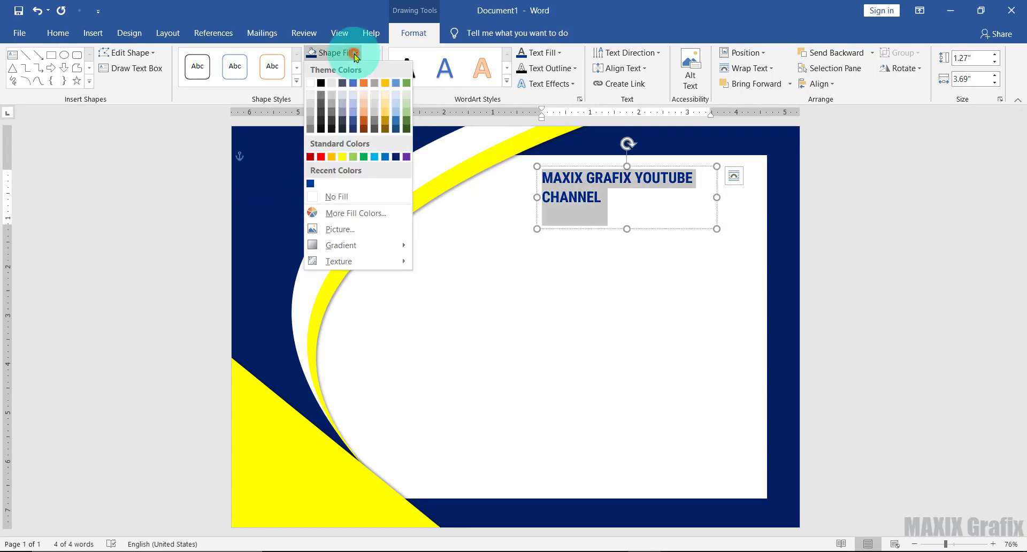
{"action": "left_click", "coordinate": [350, 197]}
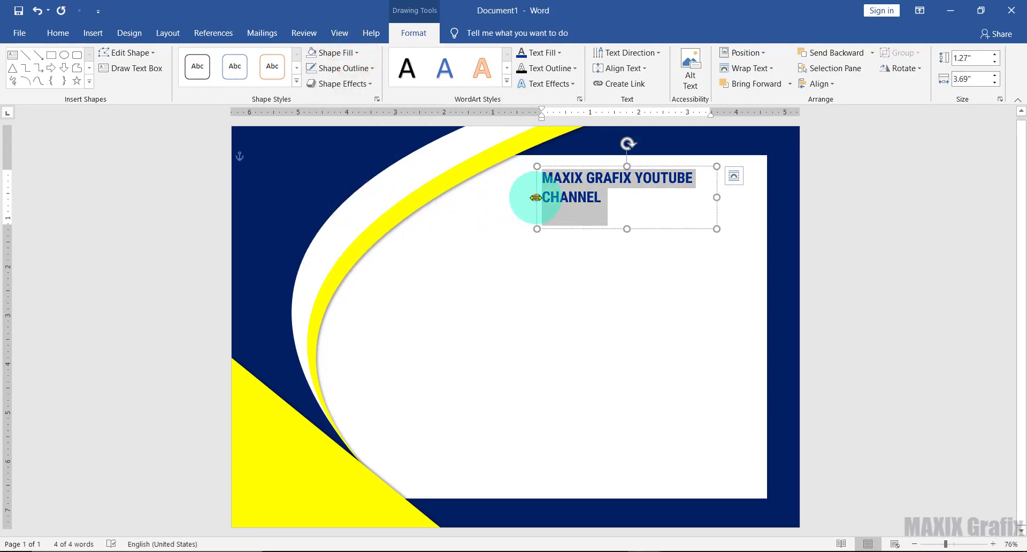
- Resize the channel name box to a single line, 4.6 inches wide
{"action": "left_click_drag", "start_coordinate": [536, 197], "coordinate": [474, 199]}
{"action": "left_click_drag", "start_coordinate": [596, 228], "coordinate": [592, 175]}
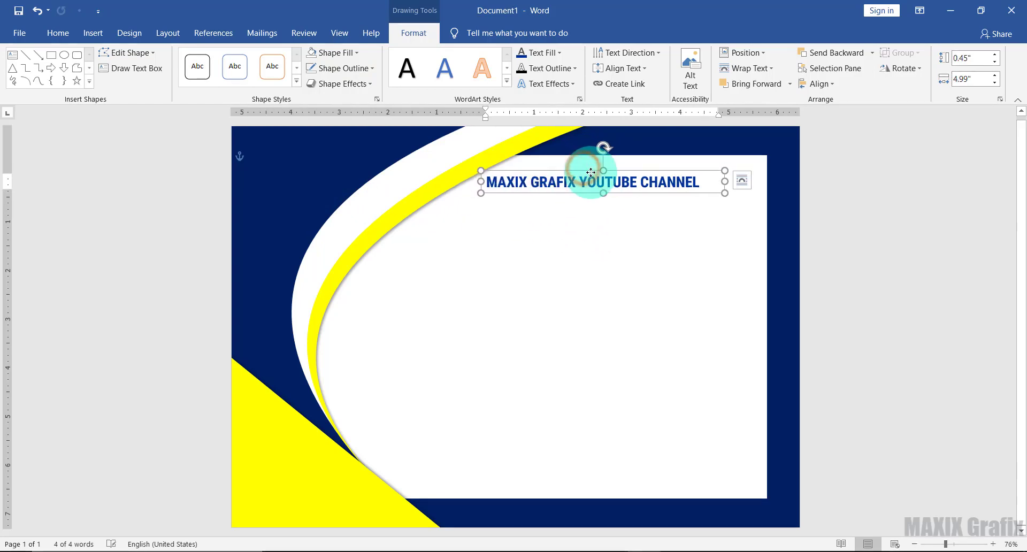
{"action": "mouse_move", "coordinate": [711, 178]}
{"action": "left_mouse_down"}
{"action": "mouse_move", "coordinate": [681, 172]}
{"action": "mouse_move", "coordinate": [664, 209]}
{"action": "left_mouse_up"}
- Duplicate the channel name box and retype the copy as CERTIFICATE OF
{"action": "key", "text": "ctrl+d"}
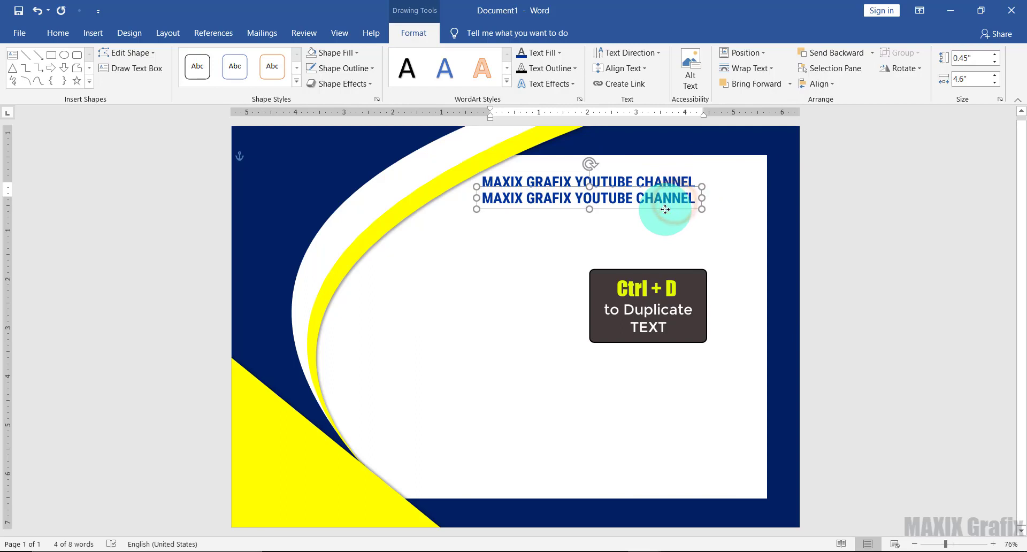
{"action": "left_click", "coordinate": [490, 200]}
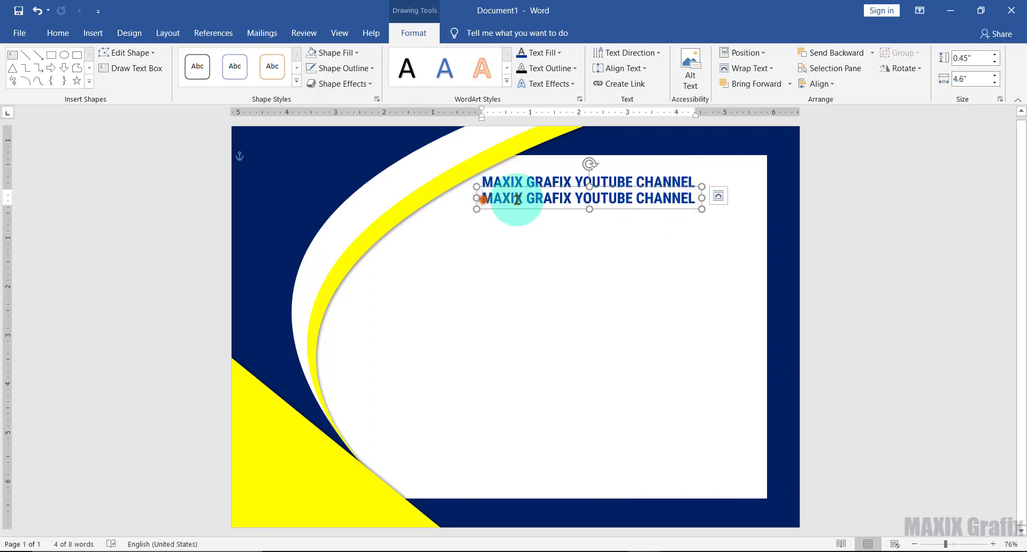
{"action": "left_click_drag", "start_coordinate": [518, 200], "coordinate": [723, 188]}
{"action": "type", "text": "CERTIFICATE OF"}
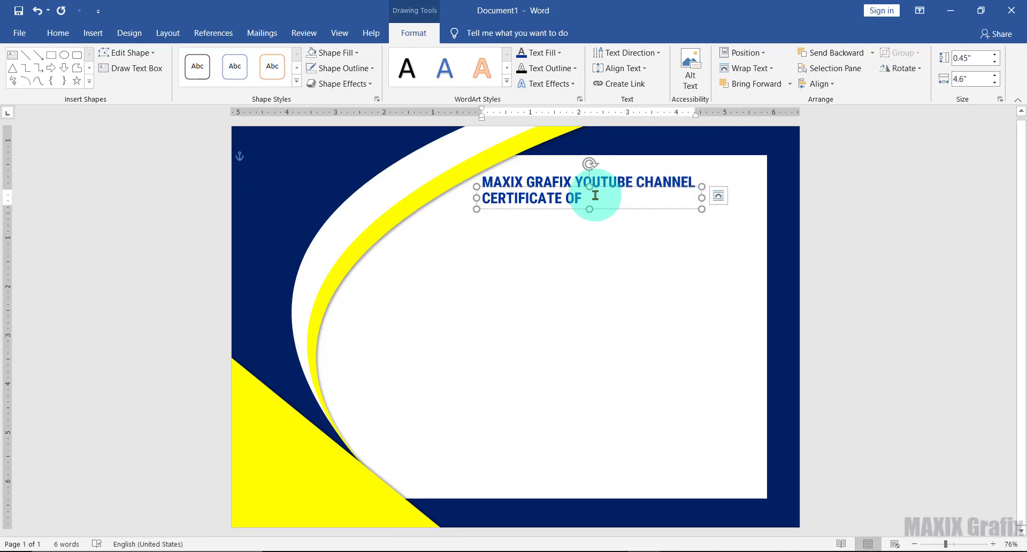
- Make CERTIFICATE OF 24 pt Good Times RG in automatic black, box narrowed to 3.49 inches
{"action": "left_click_drag", "start_coordinate": [588, 198], "coordinate": [484, 200]}
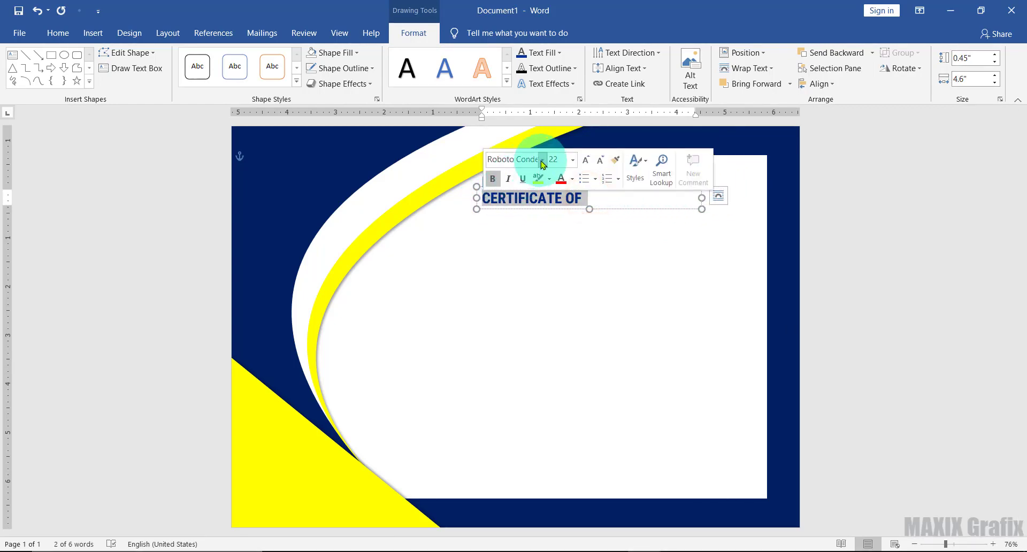
{"action": "left_click", "coordinate": [542, 159]}
{"action": "type", "text": "Good Times R"}
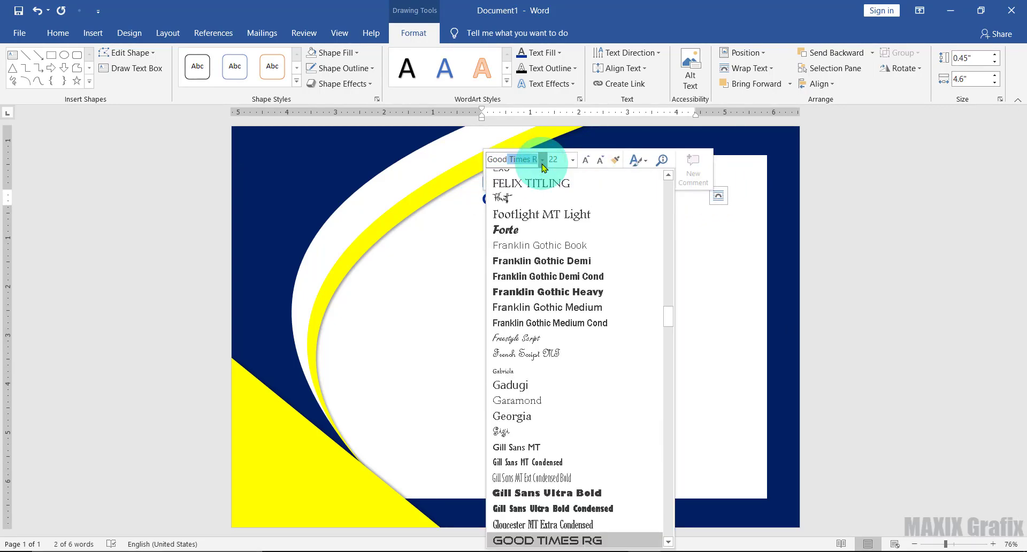
{"action": "left_click", "coordinate": [558, 542]}
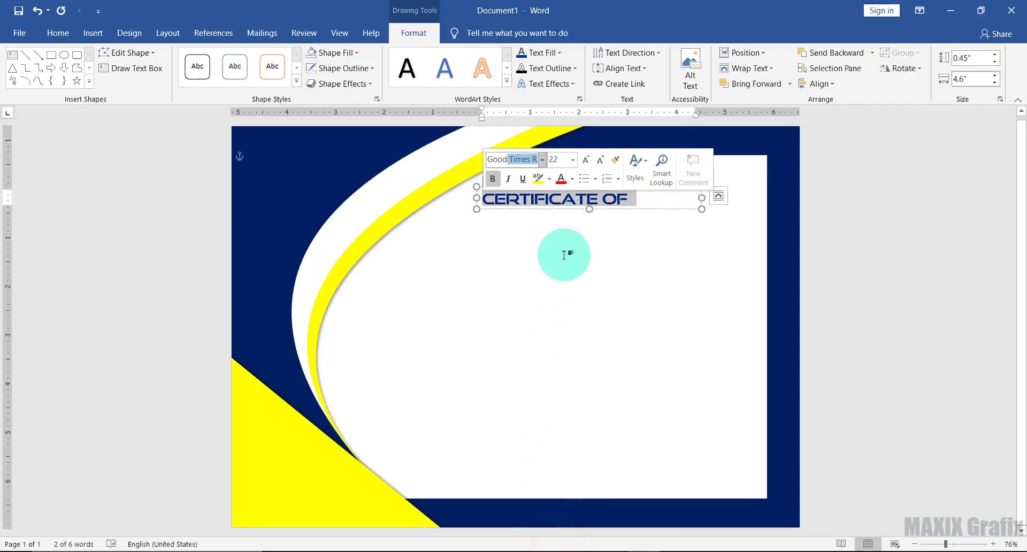
{"action": "left_click", "coordinate": [572, 160]}
{"action": "left_click", "coordinate": [564, 304]}
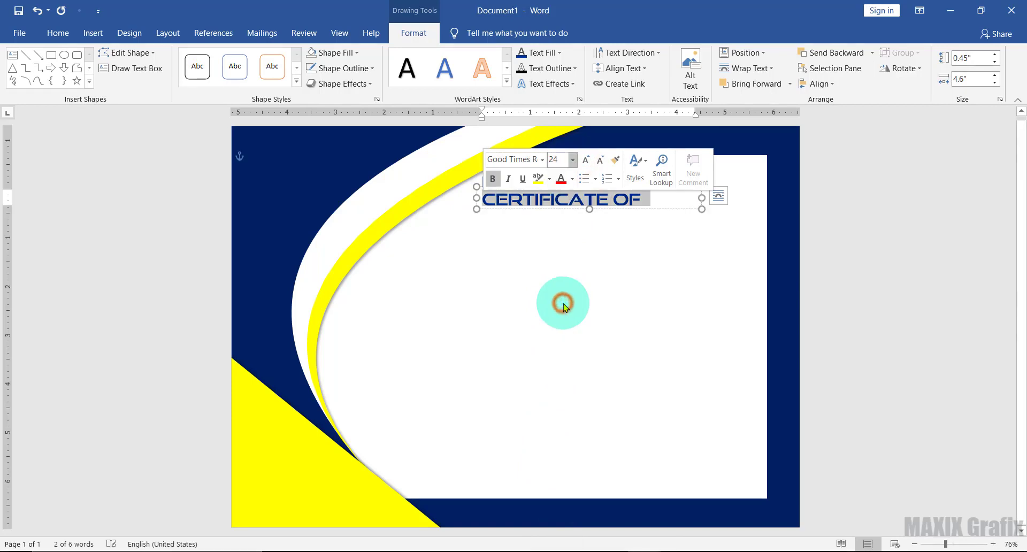
{"action": "left_click", "coordinate": [572, 179]}
{"action": "left_click", "coordinate": [575, 199]}
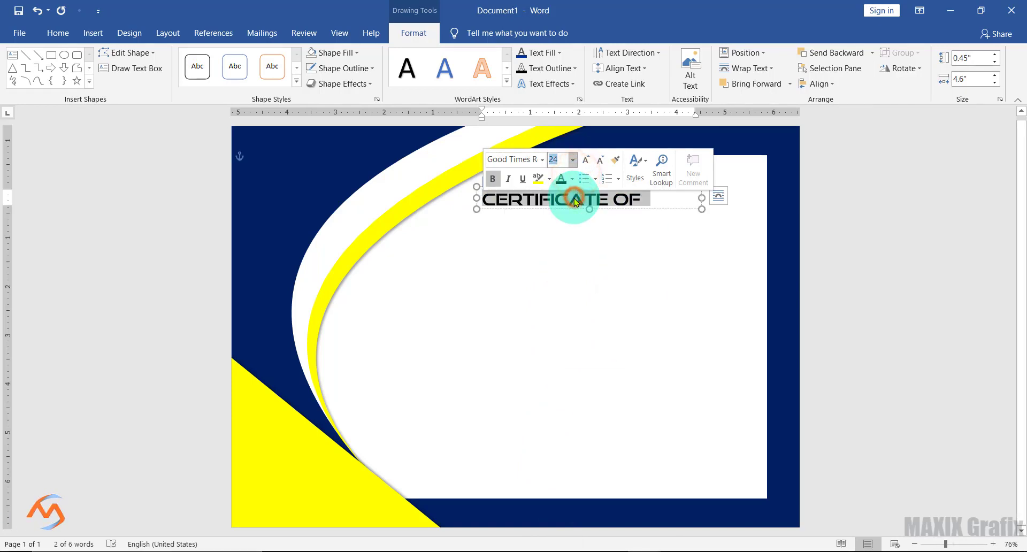
{"action": "left_click", "coordinate": [694, 200]}
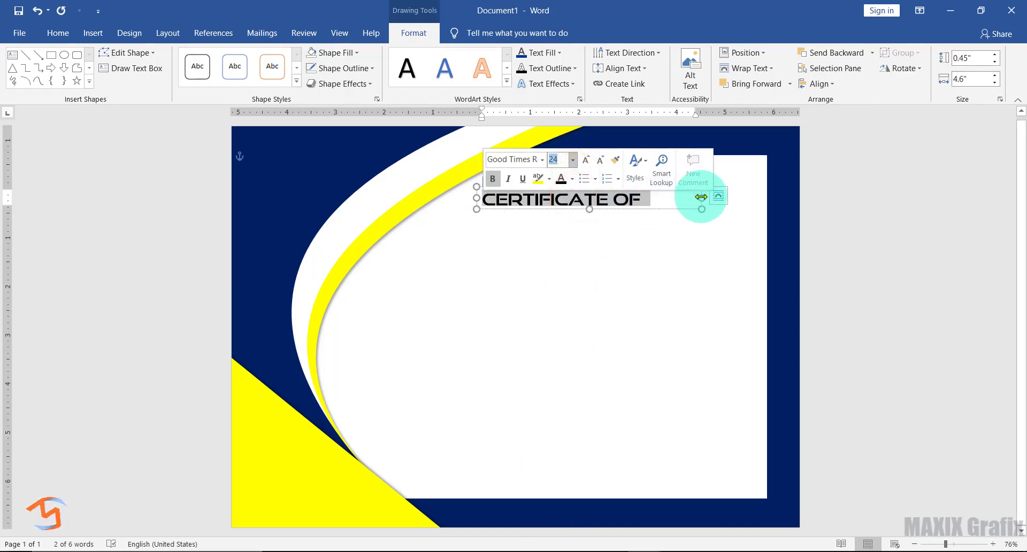
{"action": "left_click_drag", "start_coordinate": [701, 197], "coordinate": [650, 192]}
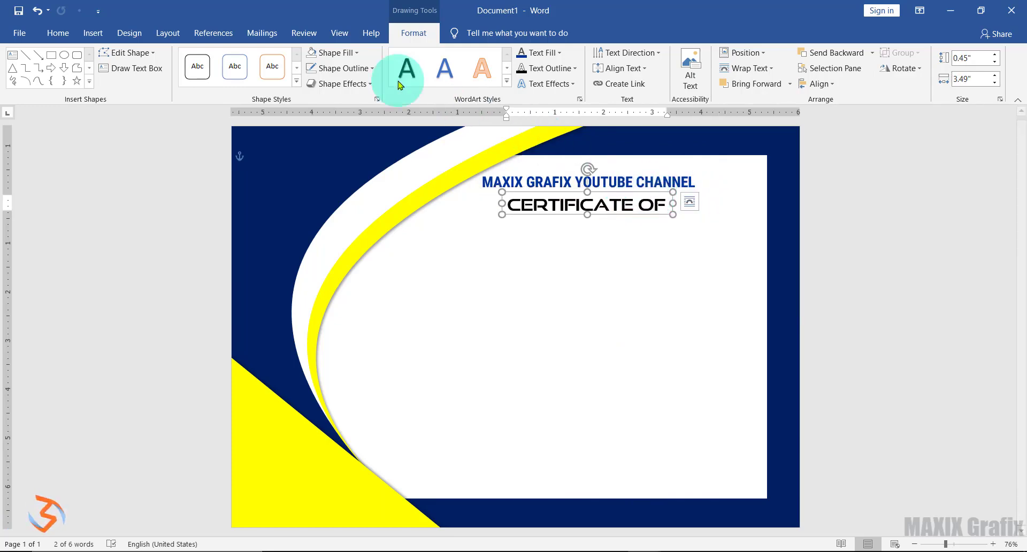
- Insert flat ribbon.png from the CERTIFICATE2 folder
{"action": "left_click", "coordinate": [94, 33]}
{"action": "left_click", "coordinate": [133, 75]}
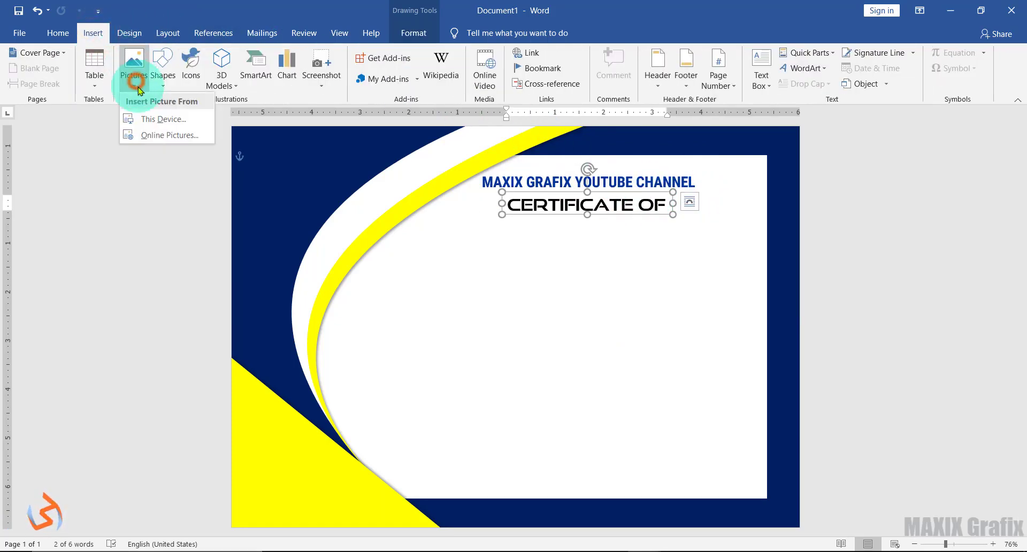
{"action": "left_click", "coordinate": [150, 122]}
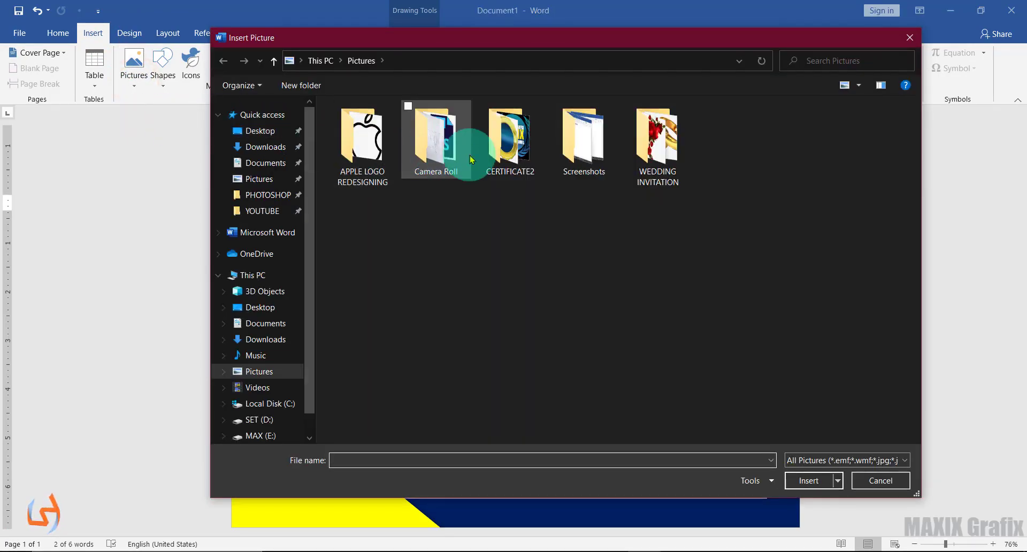
{"action": "double_click", "coordinate": [503, 160]}
{"action": "left_click", "coordinate": [503, 162]}
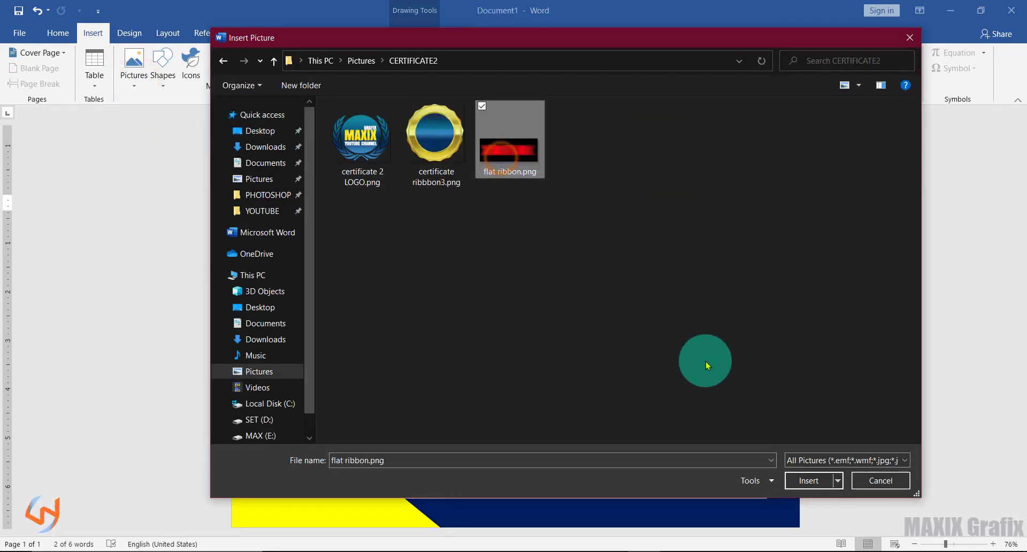
{"action": "left_click", "coordinate": [806, 479]}
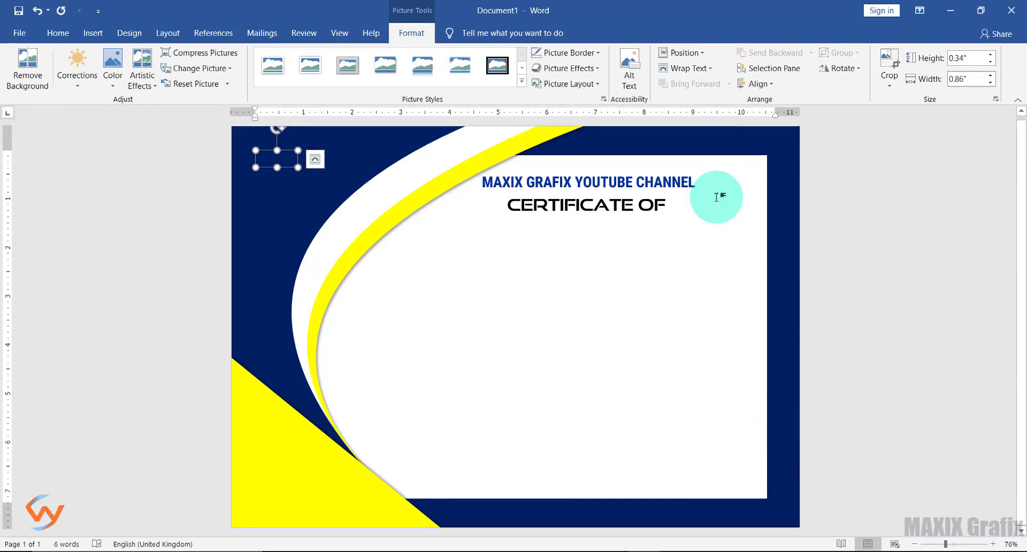
- Centre the ribbon on the page, enlarge it to 5.14 by 2.06 inches, and move it beneath CERTIFICATE OF
{"action": "left_click", "coordinate": [695, 52]}
{"action": "left_click", "coordinate": [713, 186]}
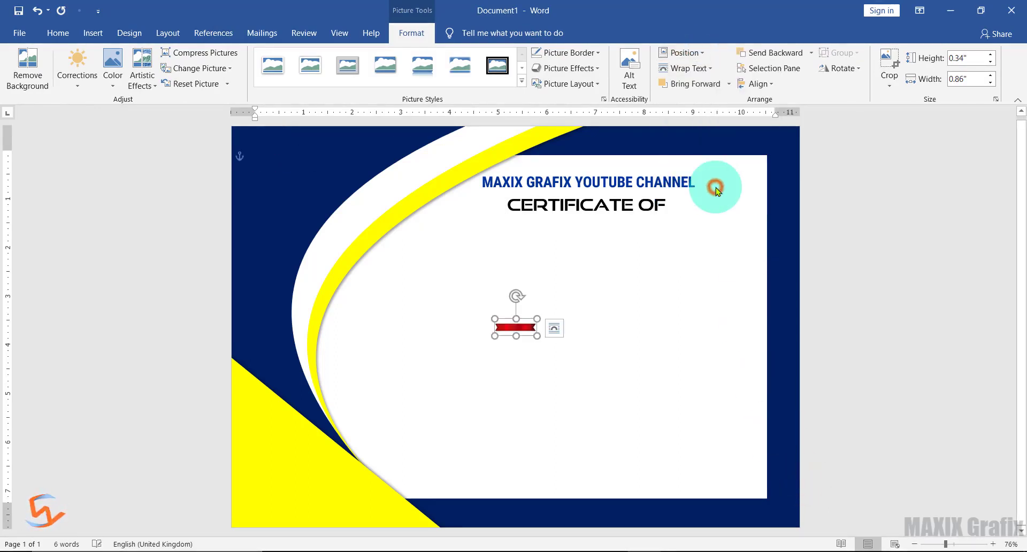
{"action": "left_click_drag", "start_coordinate": [534, 318], "coordinate": [622, 272]}
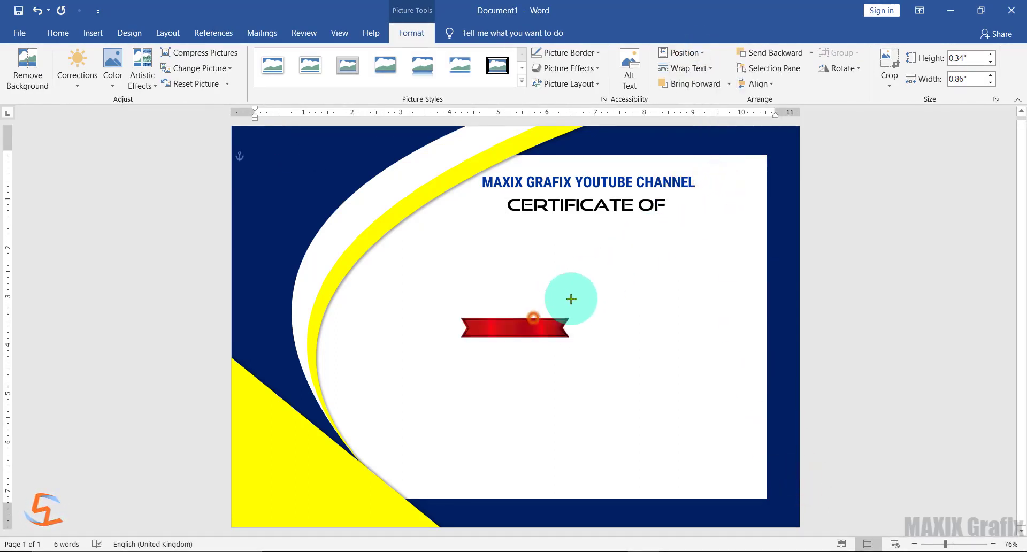
{"action": "left_click_drag", "start_coordinate": [555, 327], "coordinate": [607, 249]}
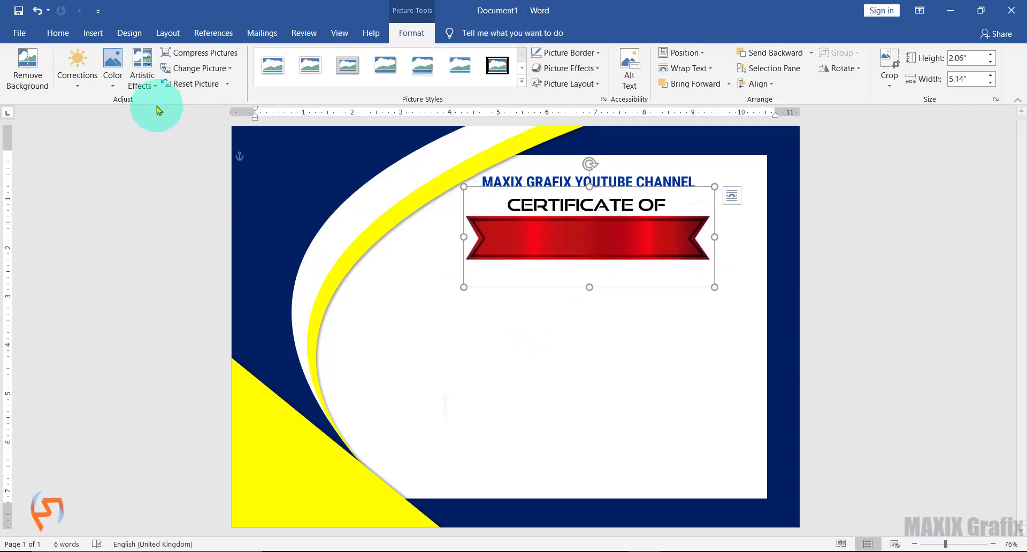
- Recolour the ribbon picture dark blue
{"action": "left_click", "coordinate": [113, 85]}
{"action": "left_click", "coordinate": [141, 133]}
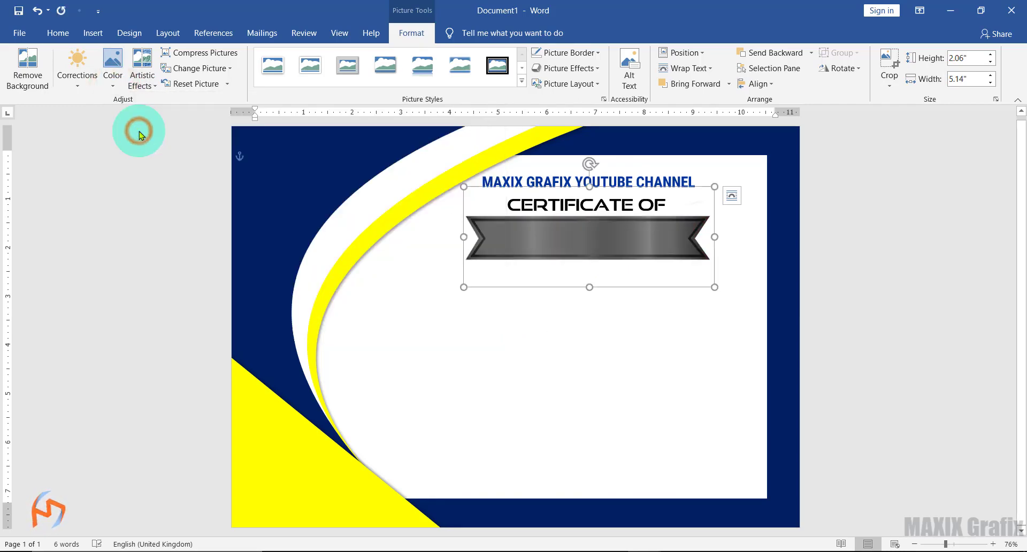
{"action": "left_click", "coordinate": [116, 86]}
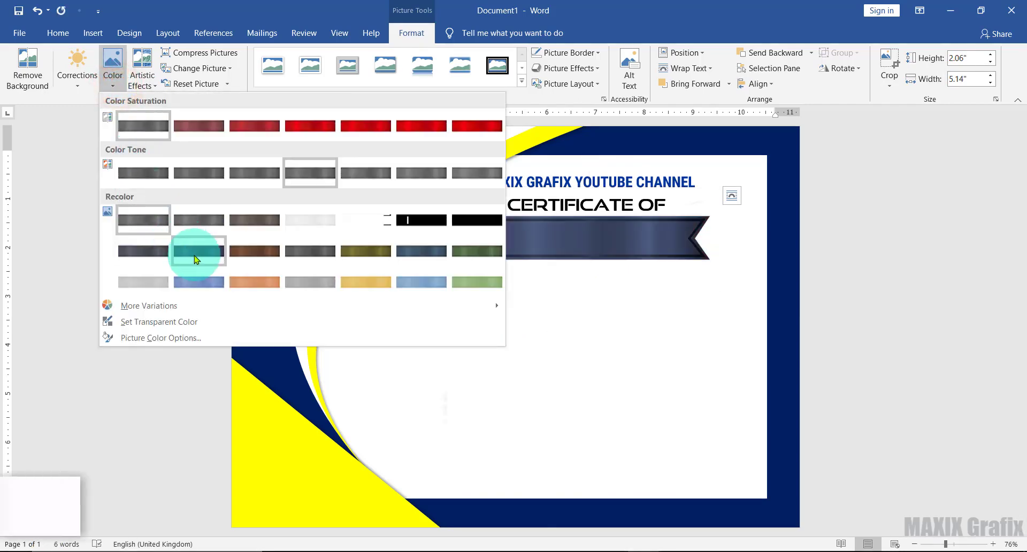
{"action": "left_click", "coordinate": [196, 256]}
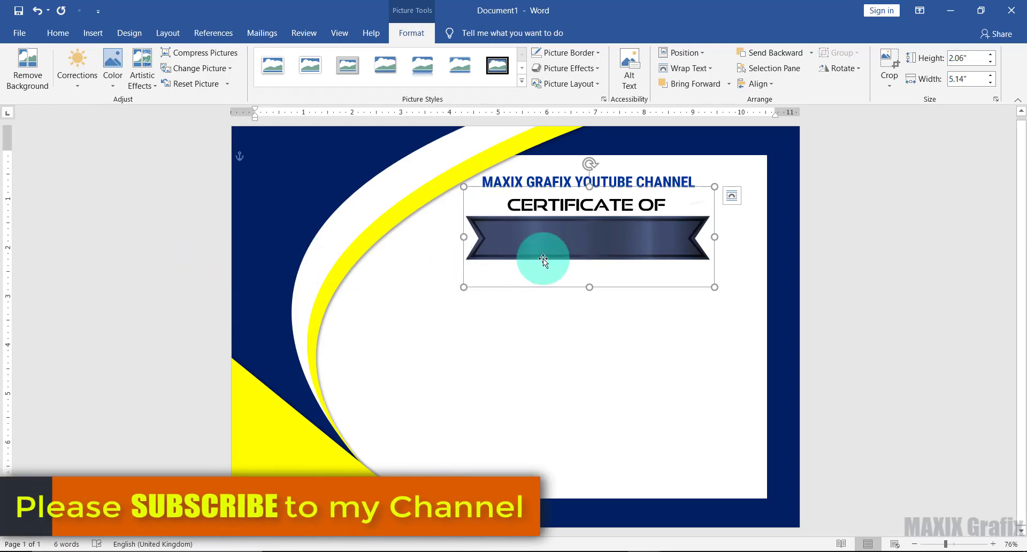
- Nudge the ribbon slightly left so it sits just under the title
{"action": "left_click_drag", "start_coordinate": [558, 253], "coordinate": [556, 251]}
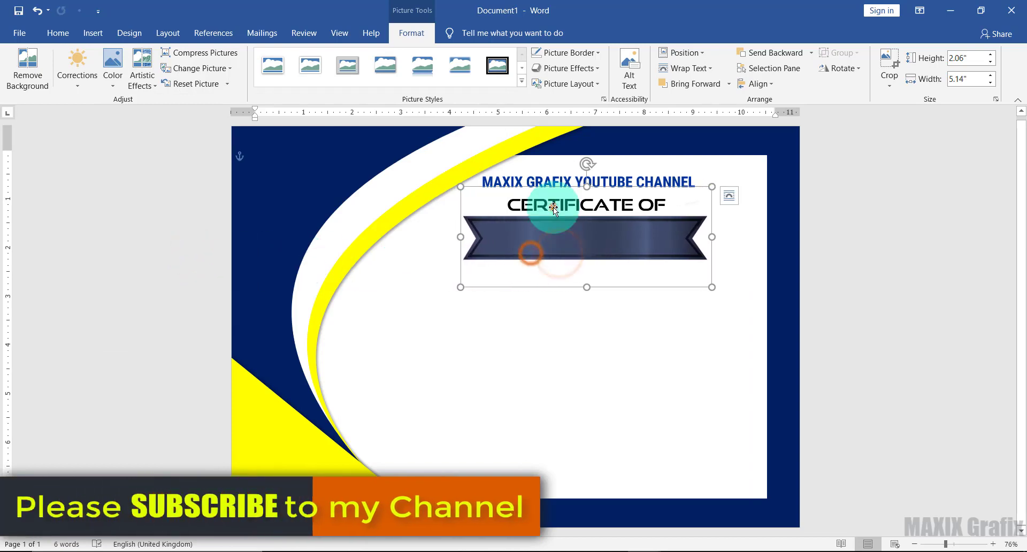
{"action": "left_click", "coordinate": [557, 181]}
{"action": "left_click", "coordinate": [556, 235]}
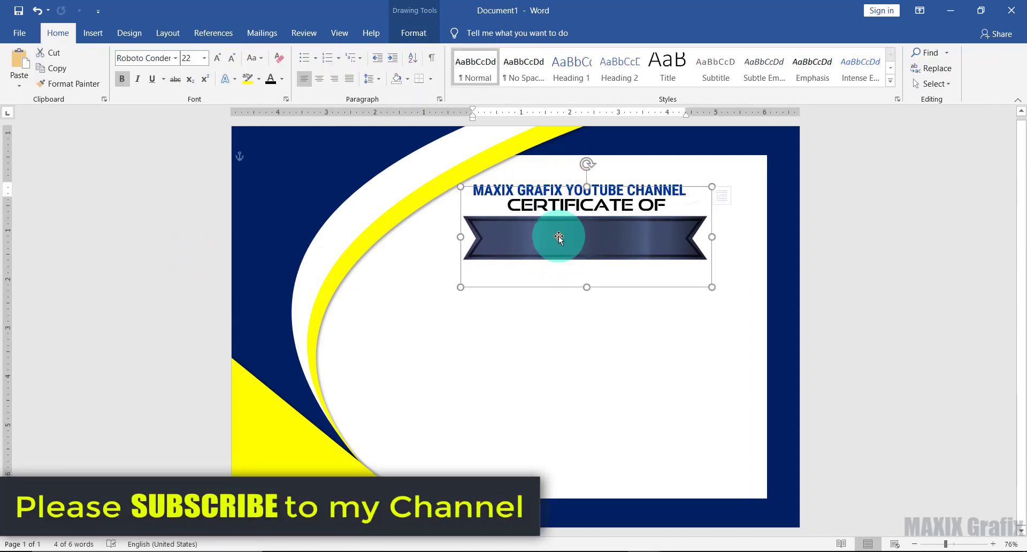
{"action": "left_click", "coordinate": [560, 216]}
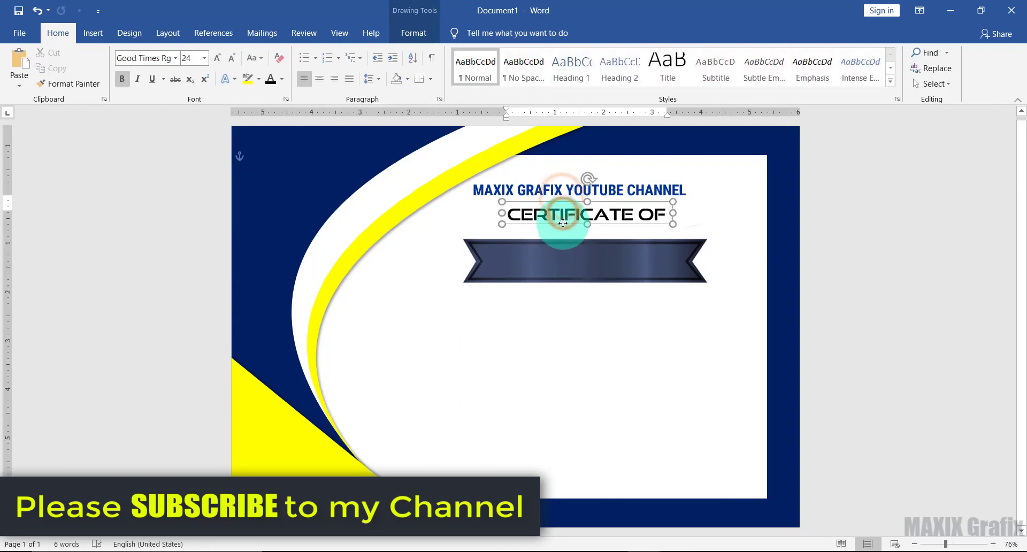
{"action": "left_click", "coordinate": [566, 246]}
{"action": "left_click_drag", "start_coordinate": [566, 246], "coordinate": [561, 245]}
- Copy the channel name box below the ribbon and retype it as APPRECIATION
{"action": "left_click", "coordinate": [546, 182]}
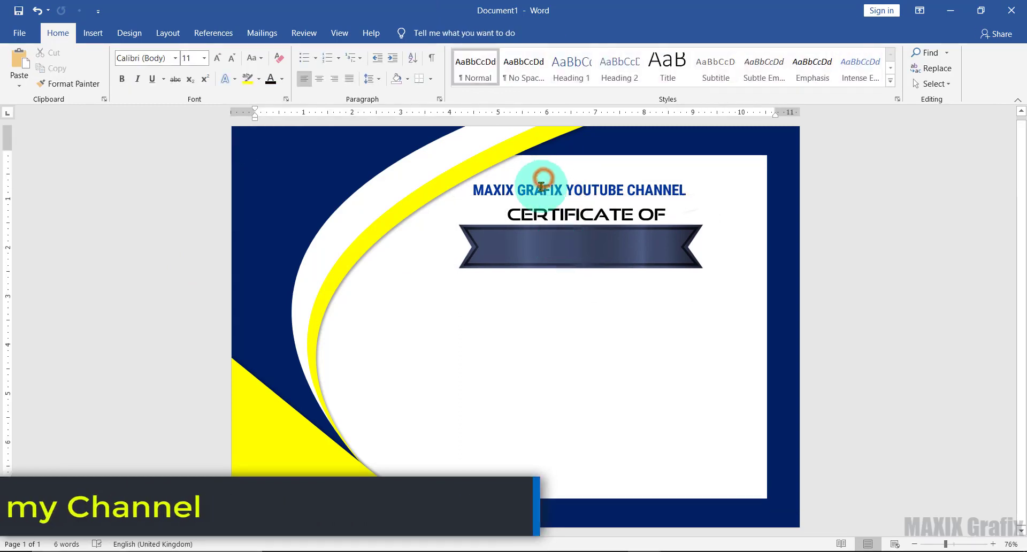
{"action": "left_click_drag", "start_coordinate": [546, 181], "coordinate": [552, 289]}
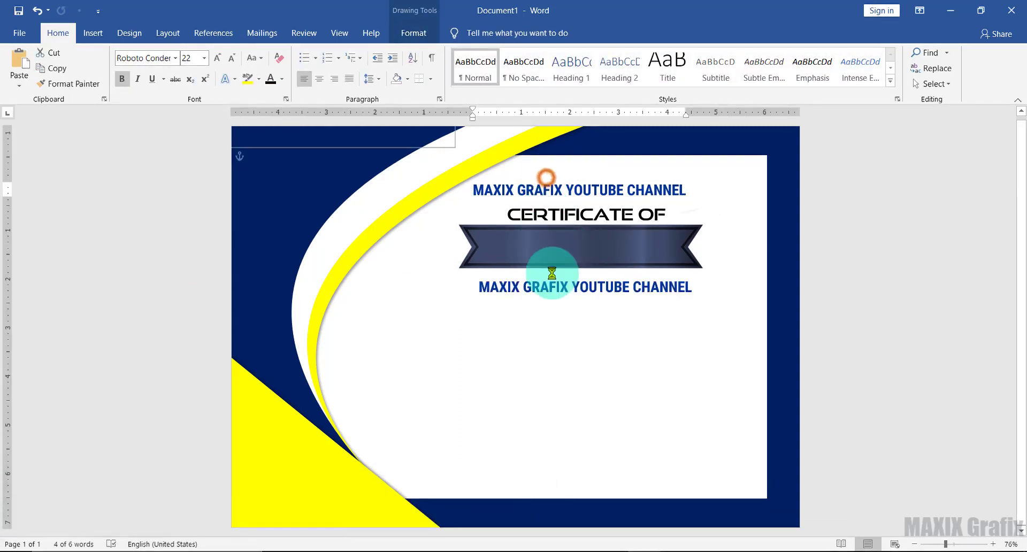
{"action": "left_click_drag", "start_coordinate": [478, 303], "coordinate": [694, 301]}
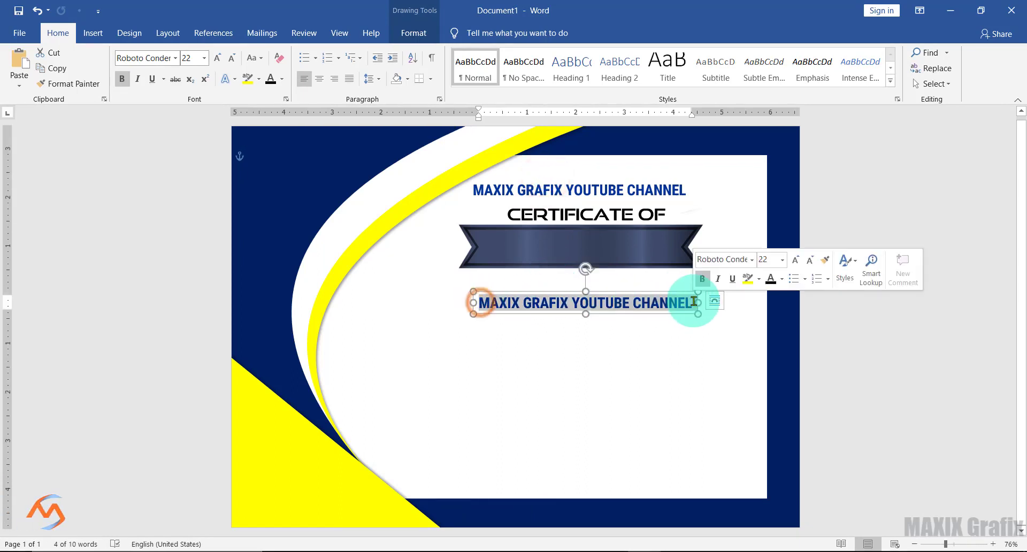
{"action": "type", "text": "APPRECIATION"}
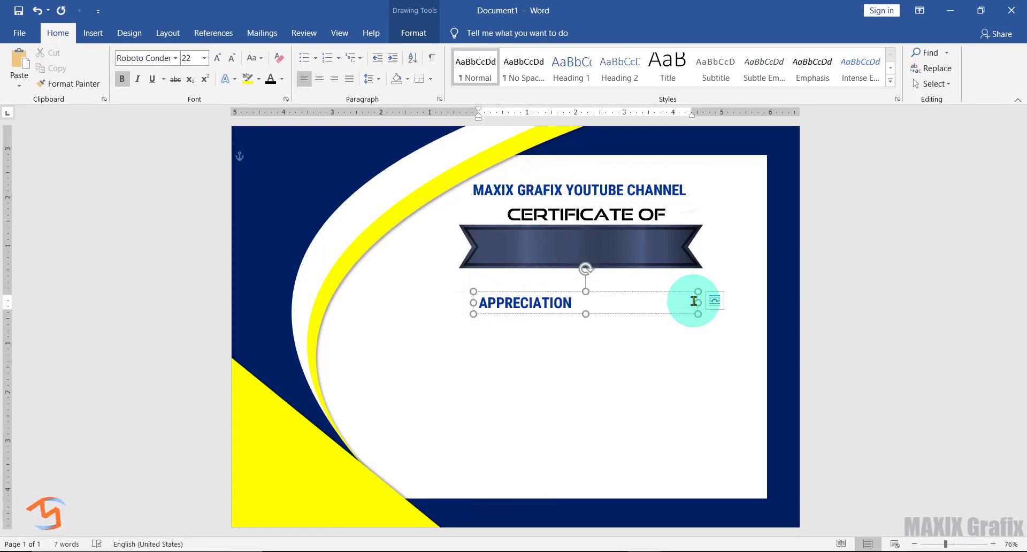
- Set APPRECIATION to 43 pt Monotype Corsiva and make its box tall enough
{"action": "left_click_drag", "start_coordinate": [574, 302], "coordinate": [479, 305]}
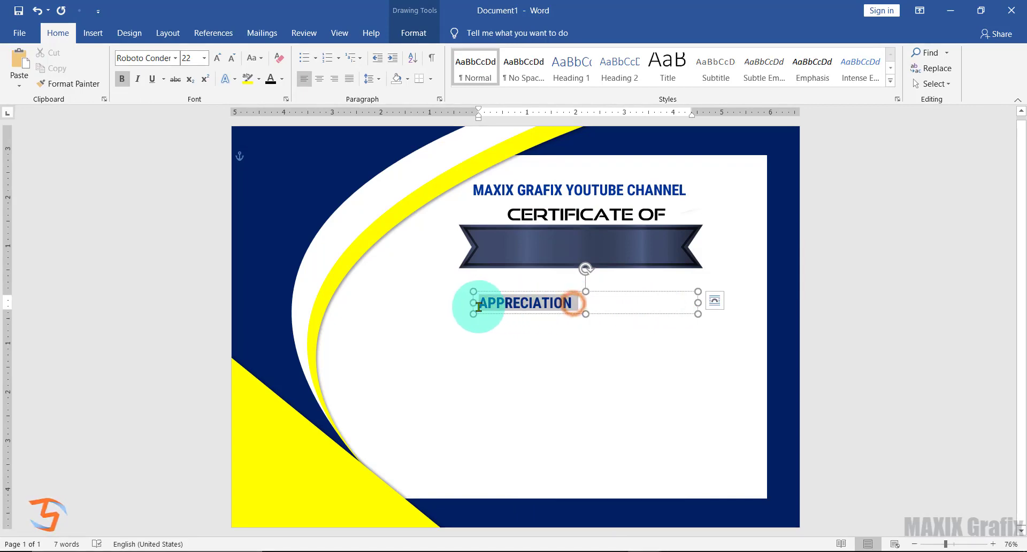
{"action": "left_click", "coordinate": [537, 266]}
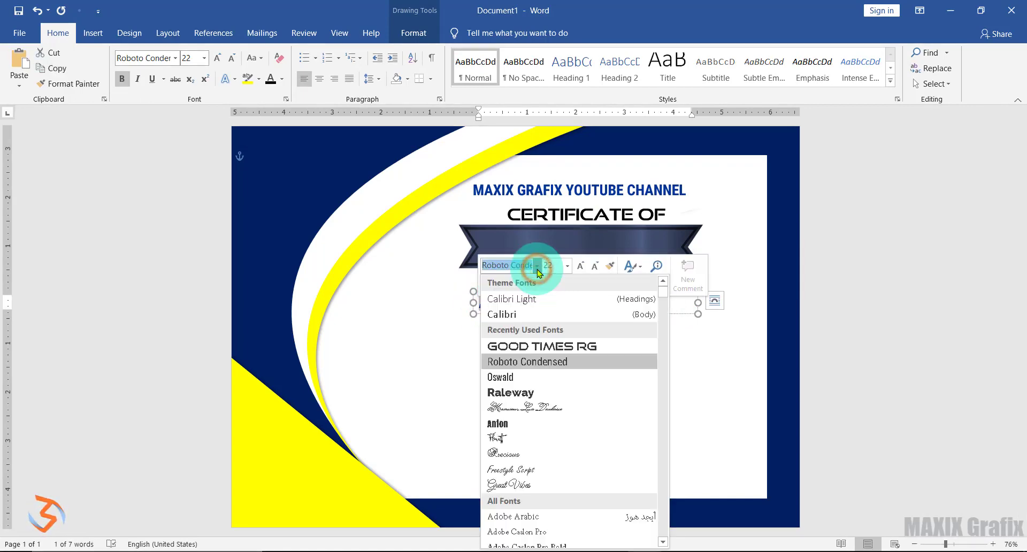
{"action": "type", "text": "Monotype"}
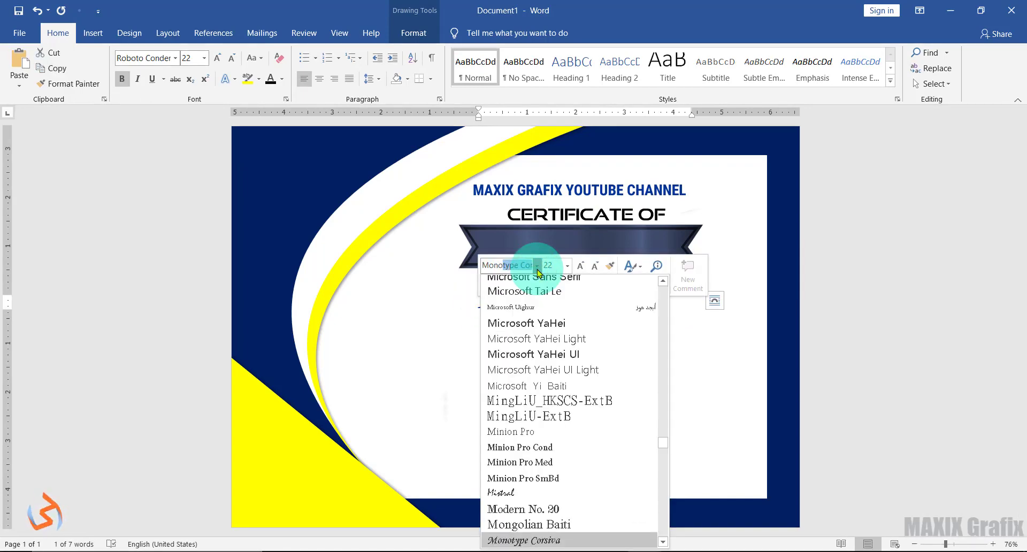
{"action": "left_click", "coordinate": [557, 541]}
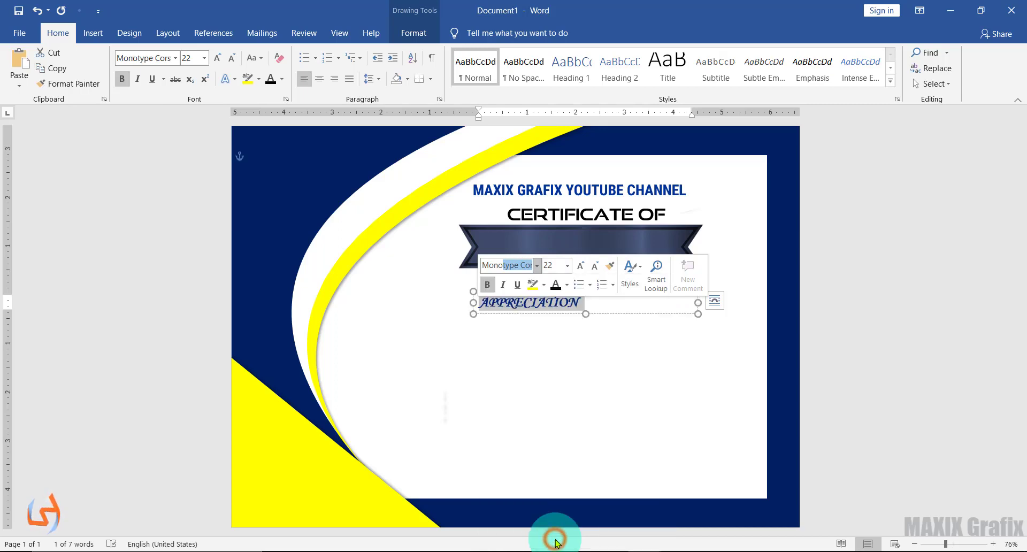
{"action": "left_click", "coordinate": [567, 266]}
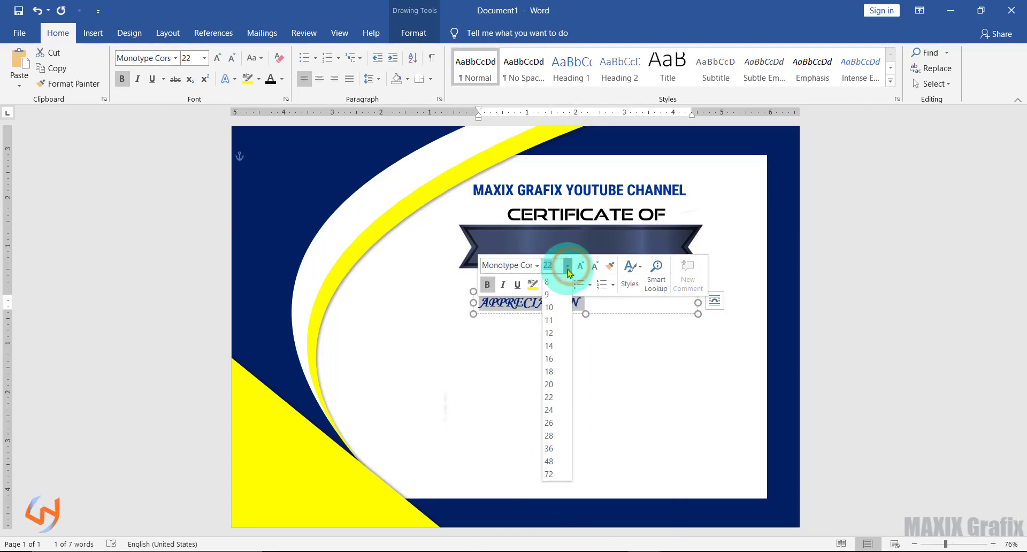
{"action": "left_click", "coordinate": [604, 309]}
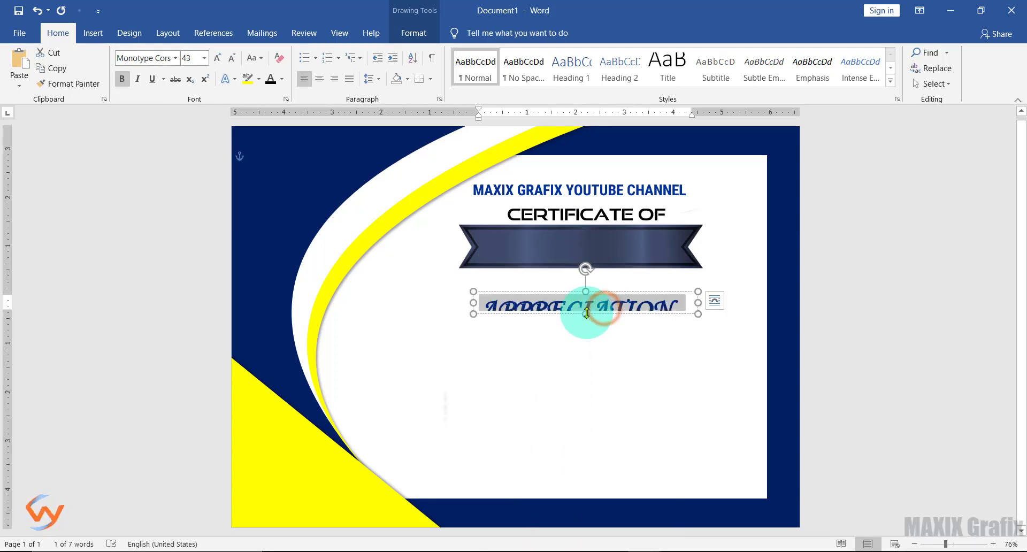
{"action": "left_click_drag", "start_coordinate": [586, 313], "coordinate": [587, 331]}
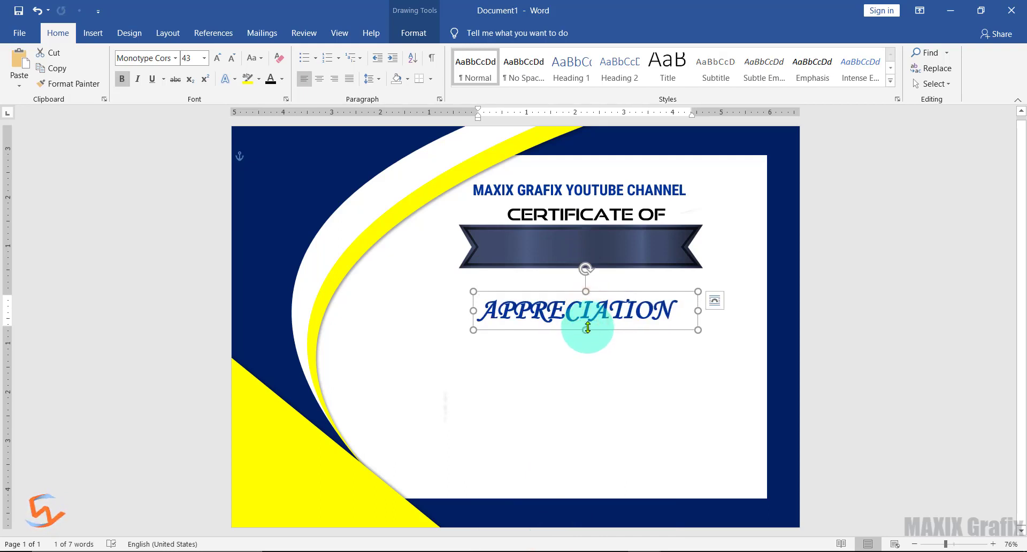
- Colour APPRECIATION yellow and move it onto the ribbon banner
{"action": "double_click", "coordinate": [581, 316]}
{"action": "left_click", "coordinate": [669, 293]}
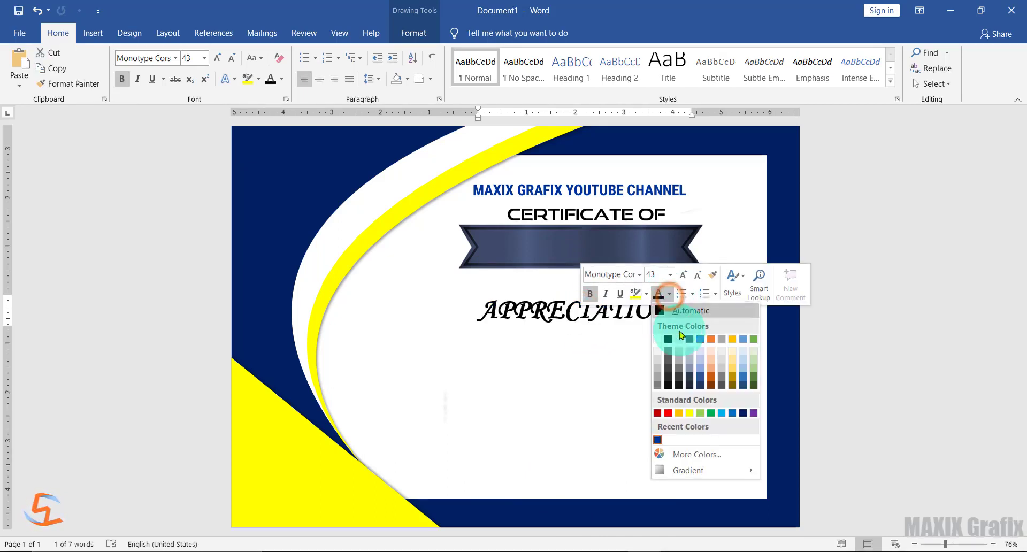
{"action": "left_click", "coordinate": [690, 414]}
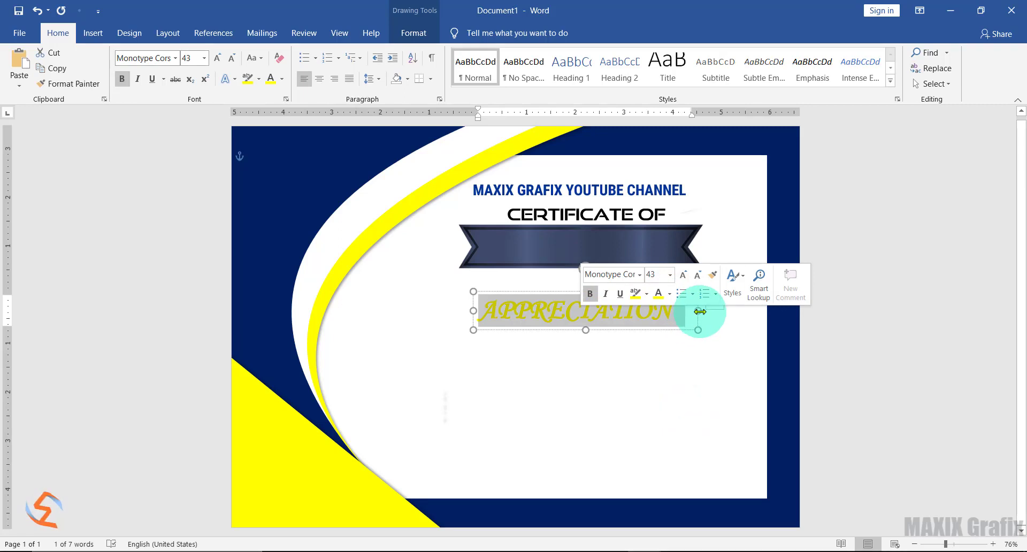
{"action": "mouse_move", "coordinate": [699, 311]}
{"action": "left_mouse_down"}
{"action": "mouse_move", "coordinate": [686, 310]}
{"action": "mouse_move", "coordinate": [662, 229]}
{"action": "left_mouse_up"}
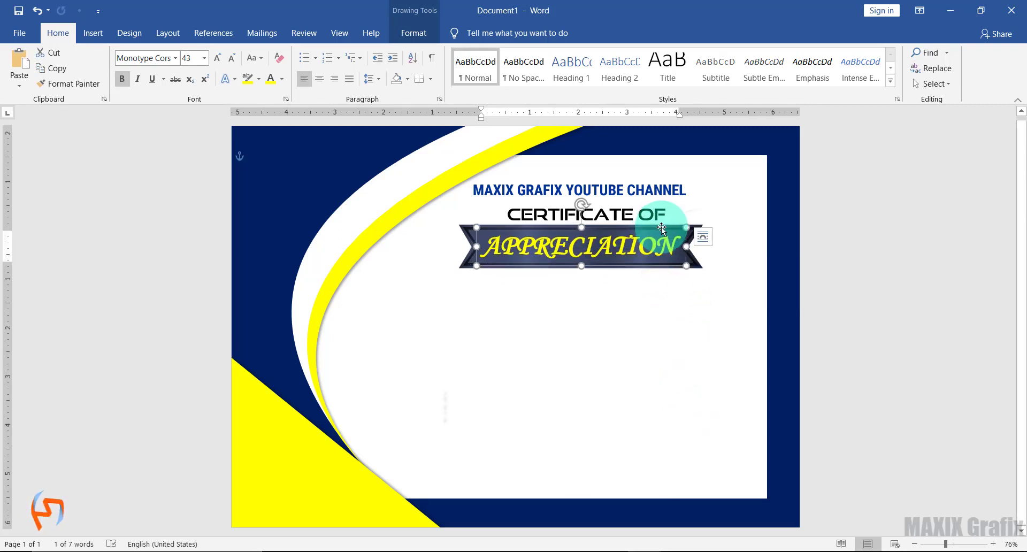
- Group the ribbon picture with the APPRECIATION text box, then fine-tune the banner's position within the group
{"action": "left_click", "coordinate": [697, 255]}
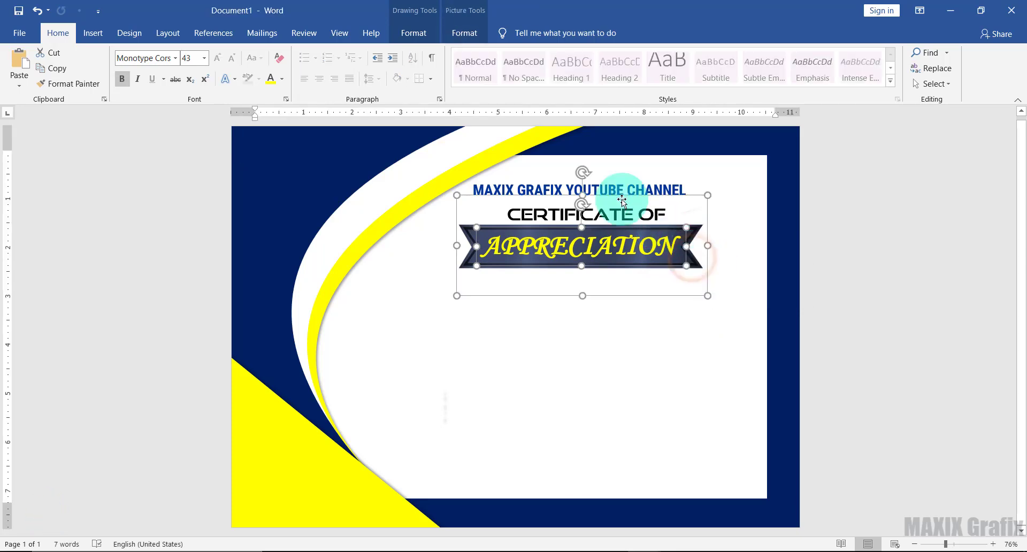
{"action": "left_click", "coordinate": [464, 33]}
{"action": "left_click", "coordinate": [843, 52]}
{"action": "left_click", "coordinate": [848, 70]}
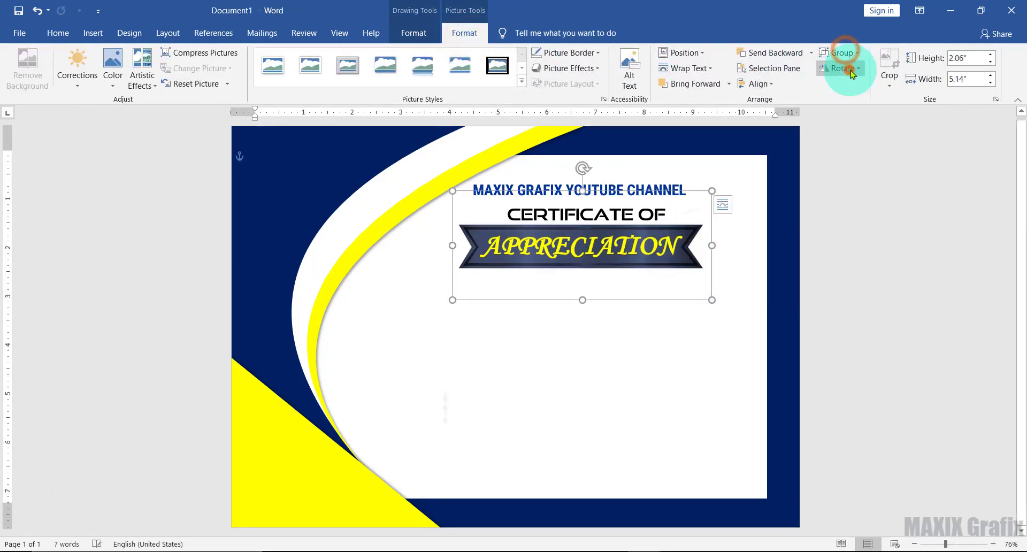
{"action": "left_click", "coordinate": [687, 243]}
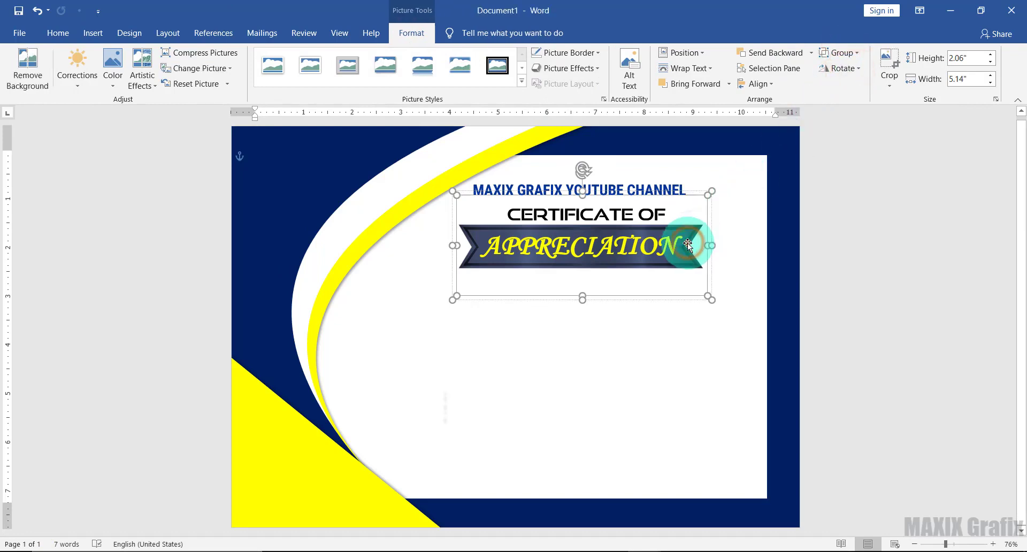
{"action": "left_click_drag", "start_coordinate": [707, 248], "coordinate": [701, 249]}
{"action": "left_click", "coordinate": [680, 249]}
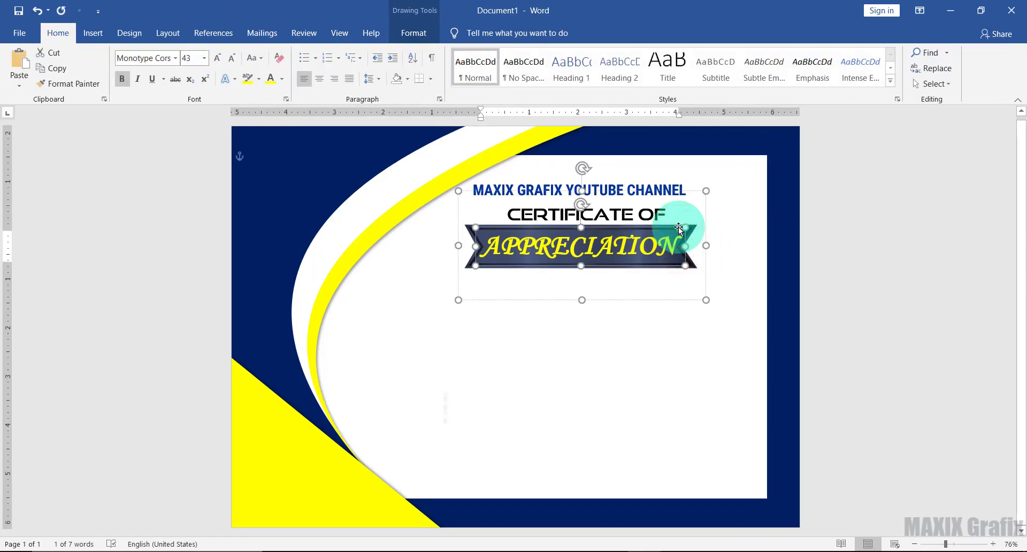
- Draw a text box below the banner reading 'This certificate is proudly presented to'
{"action": "left_click", "coordinate": [93, 34]}
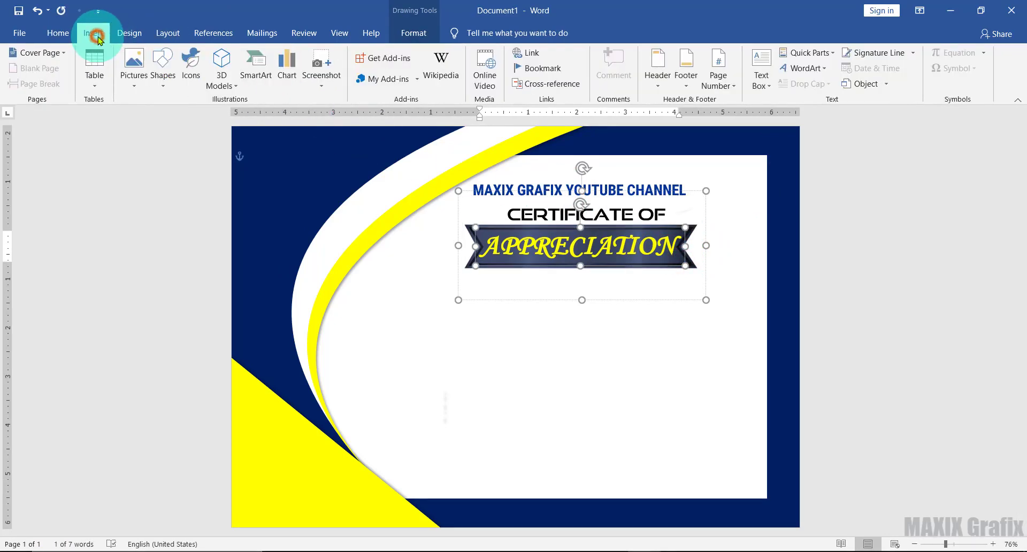
{"action": "left_click", "coordinate": [163, 85]}
{"action": "left_click", "coordinate": [157, 214]}
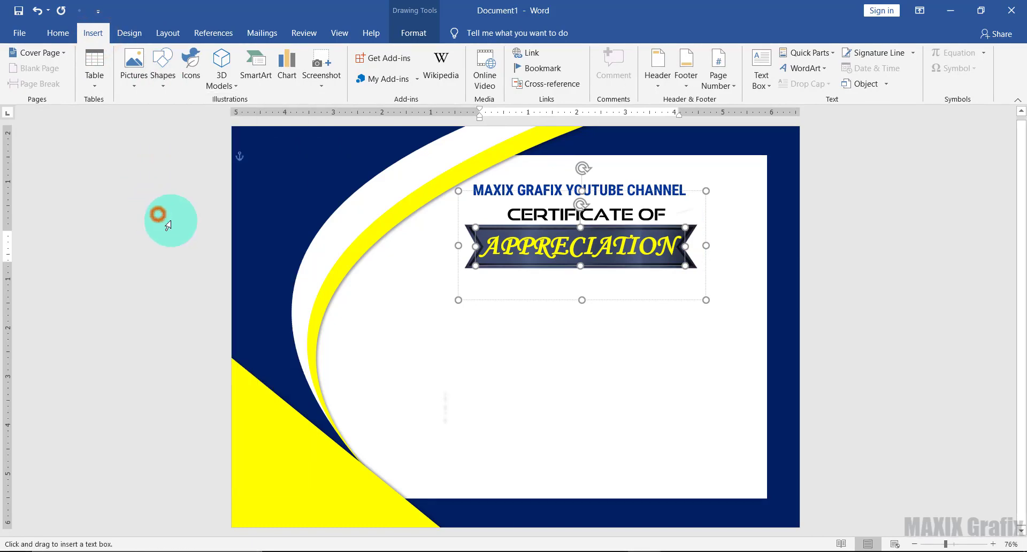
{"action": "left_click_drag", "start_coordinate": [490, 292], "coordinate": [702, 364]}
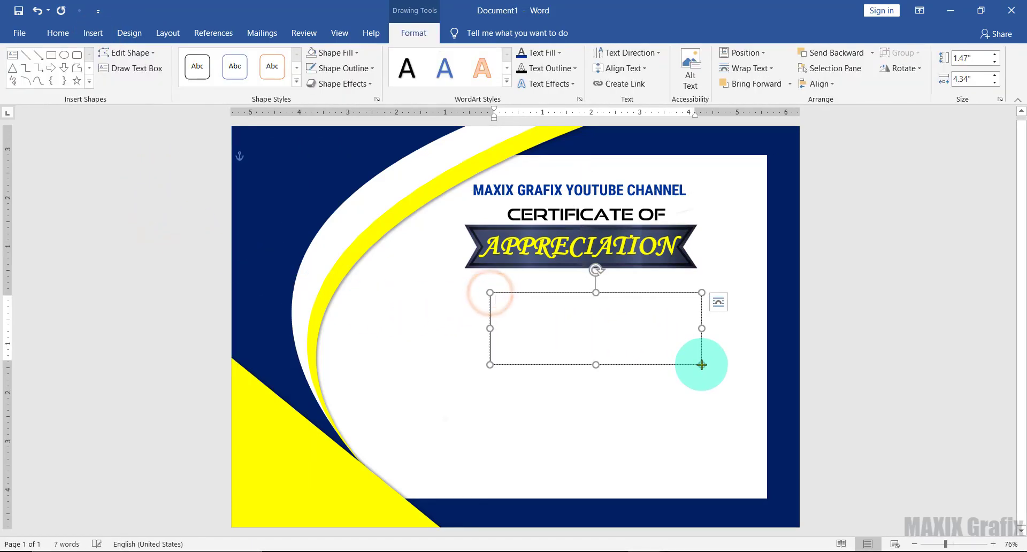
{"action": "type", "text": "This certificate is proudl"}
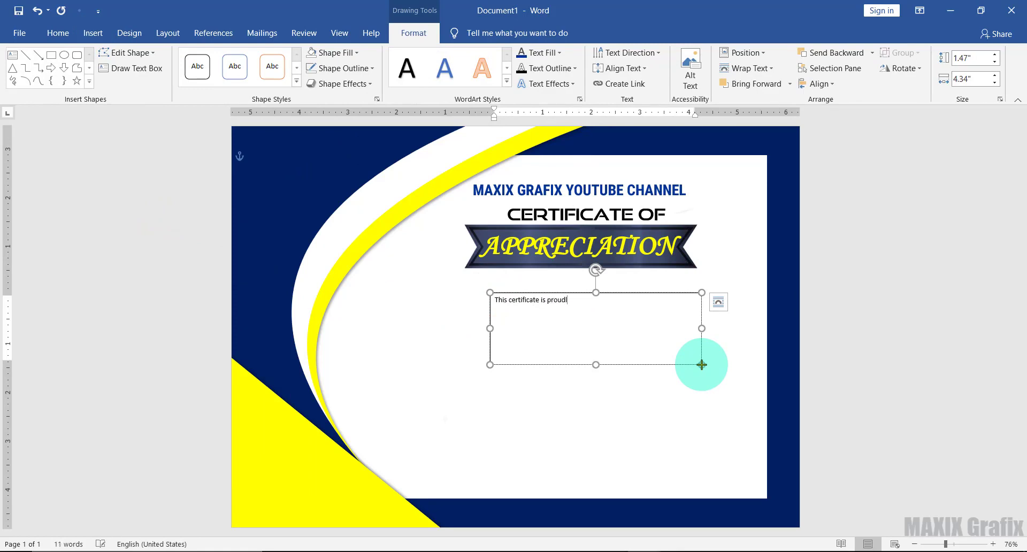
{"action": "type", "text": "d to"}
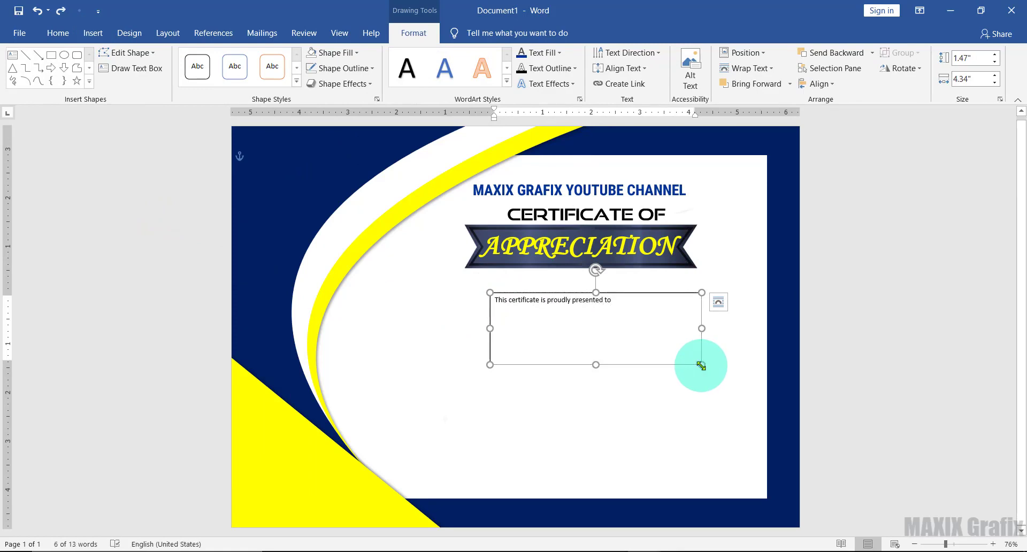
- Set the presentation line to Roboto Condensed, size 18
{"action": "left_click_drag", "start_coordinate": [622, 304], "coordinate": [490, 308]}
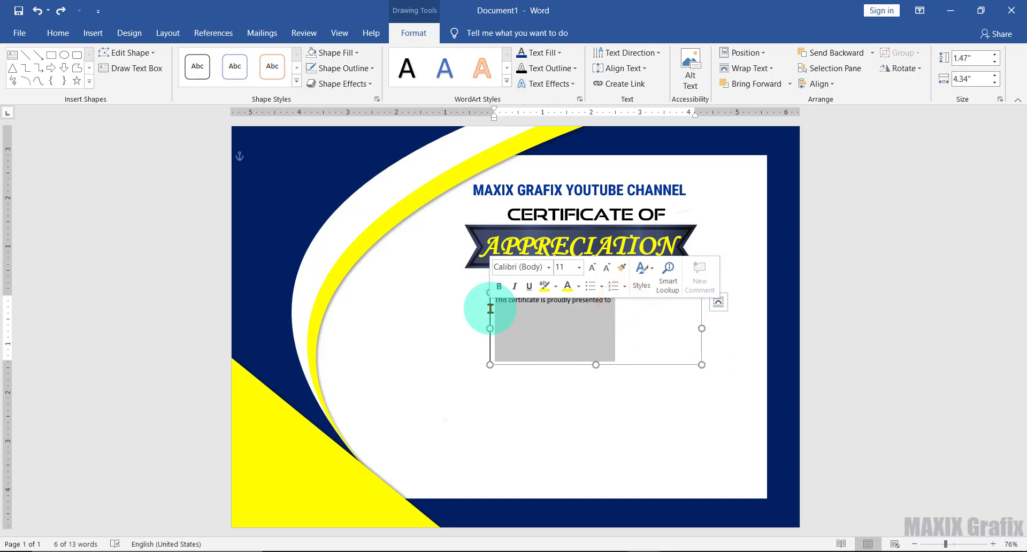
{"action": "left_click", "coordinate": [547, 267]}
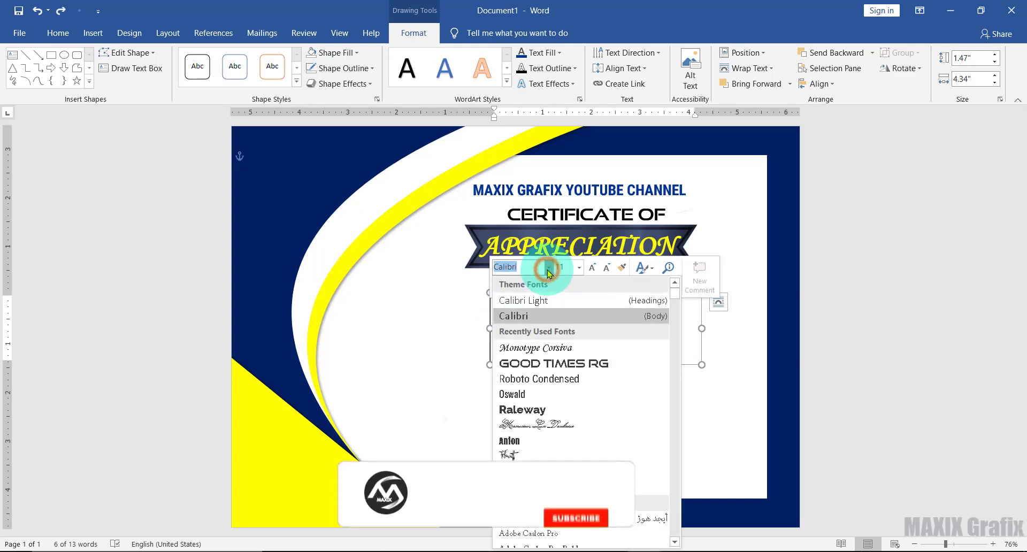
{"action": "left_click", "coordinate": [543, 379]}
{"action": "left_click", "coordinate": [579, 268]}
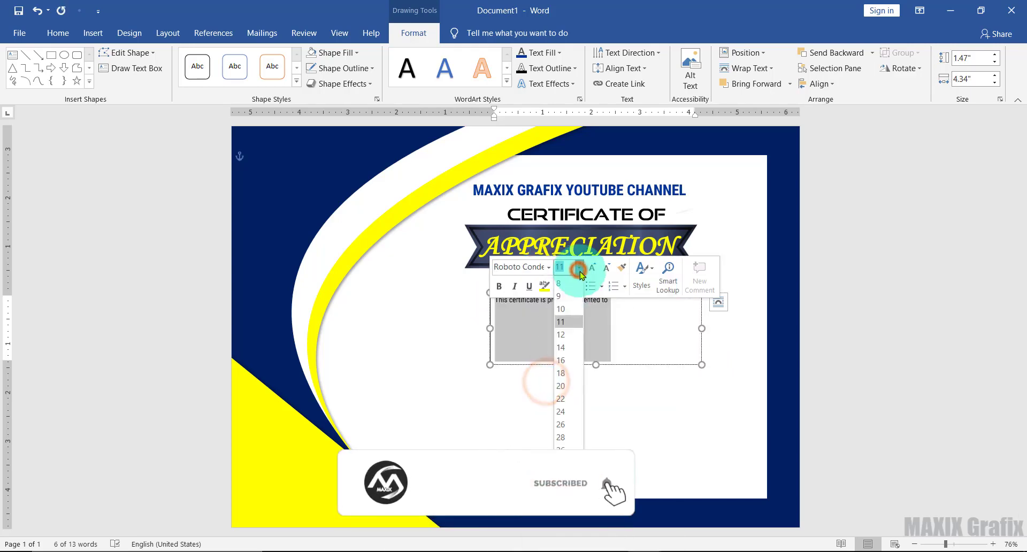
{"action": "left_click", "coordinate": [571, 373]}
- Remove the box's border, apply the fill choice, and shrink it to one line, 4.15 by 0.46 inches
{"action": "left_click", "coordinate": [370, 68]}
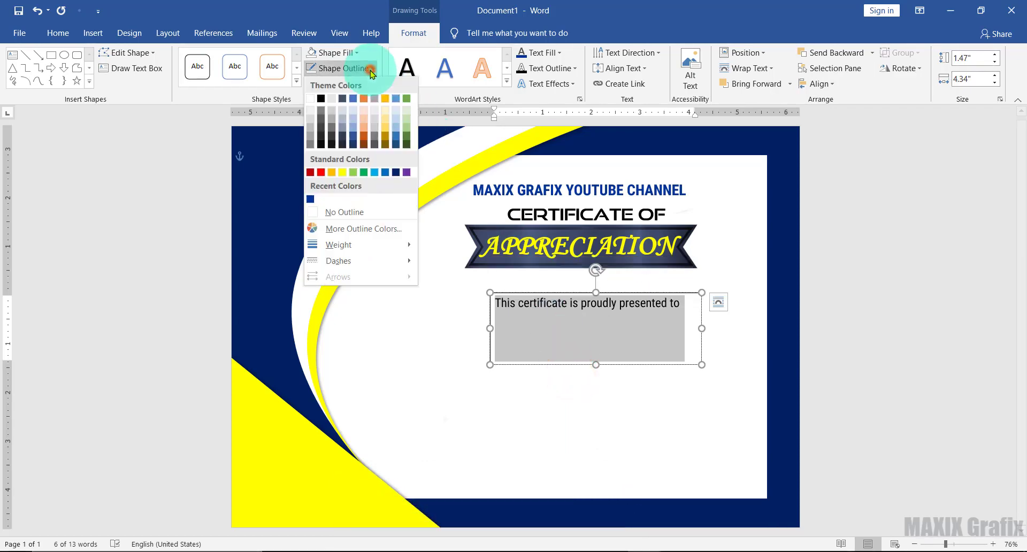
{"action": "left_click", "coordinate": [372, 214]}
{"action": "left_click", "coordinate": [351, 53]}
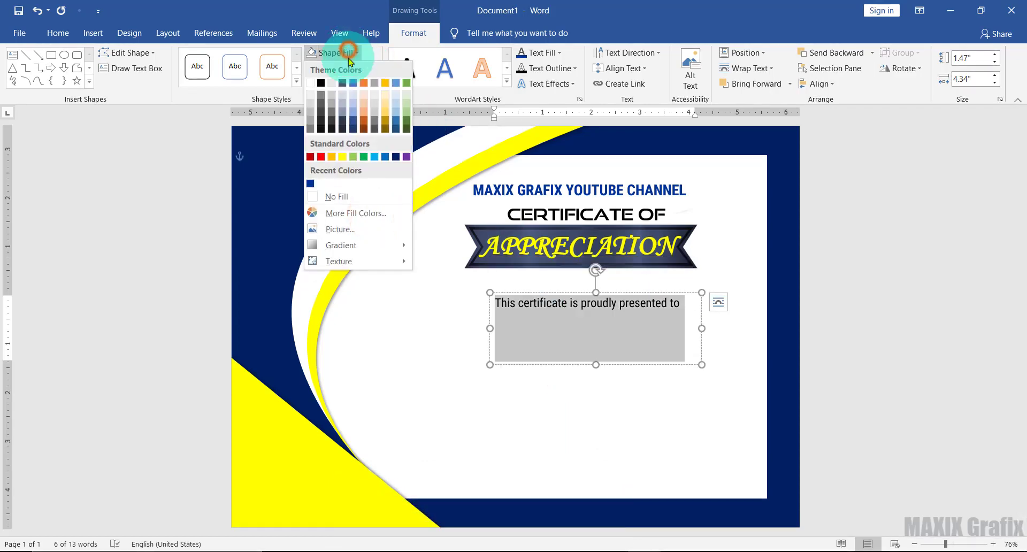
{"action": "left_click", "coordinate": [358, 194]}
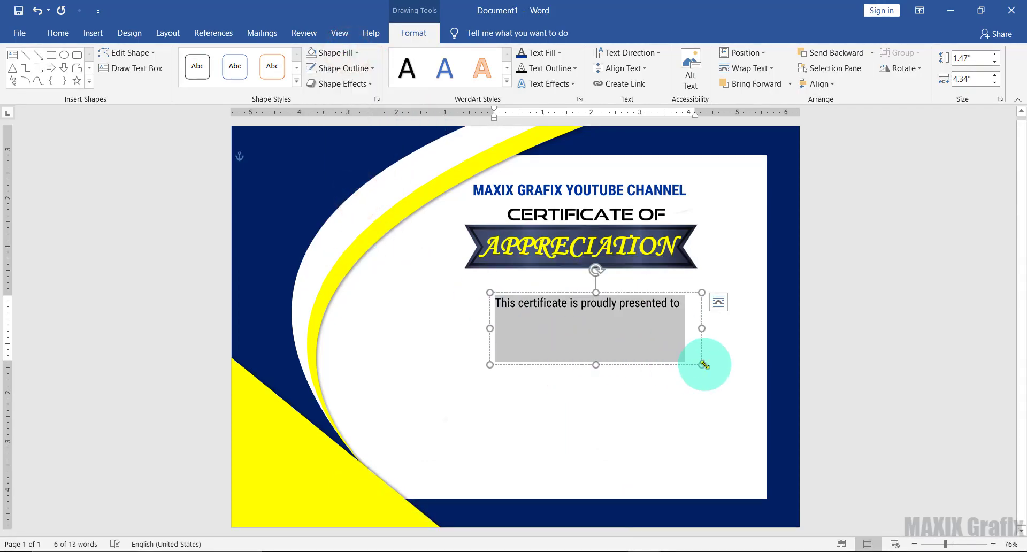
{"action": "mouse_move", "coordinate": [704, 365]}
{"action": "left_mouse_down"}
{"action": "mouse_move", "coordinate": [693, 315]}
{"action": "mouse_move", "coordinate": [664, 276]}
{"action": "left_mouse_up"}
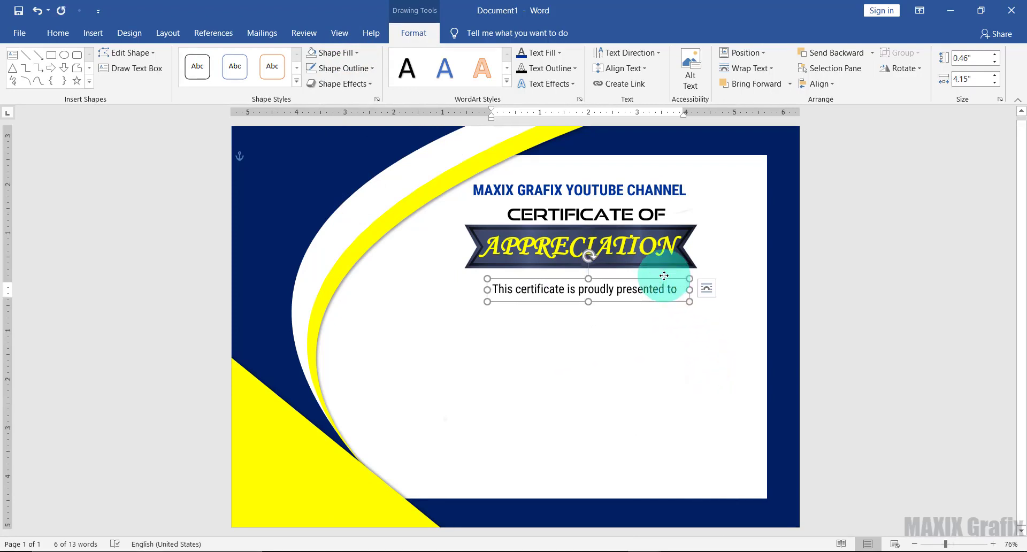
- Duplicate the presentation line below itself and replace its text with the recipient's name
{"action": "left_click", "coordinate": [661, 290]}
{"action": "key", "text": "ctrl+v"}
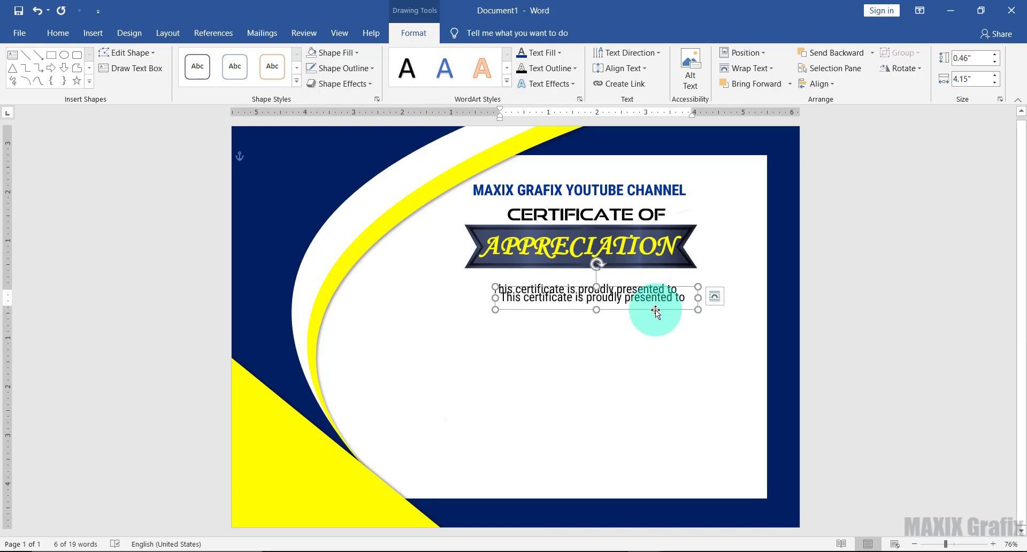
{"action": "mouse_move", "coordinate": [656, 311]}
{"action": "left_mouse_down"}
{"action": "mouse_move", "coordinate": [647, 328]}
{"action": "mouse_move", "coordinate": [726, 381]}
{"action": "left_mouse_up"}
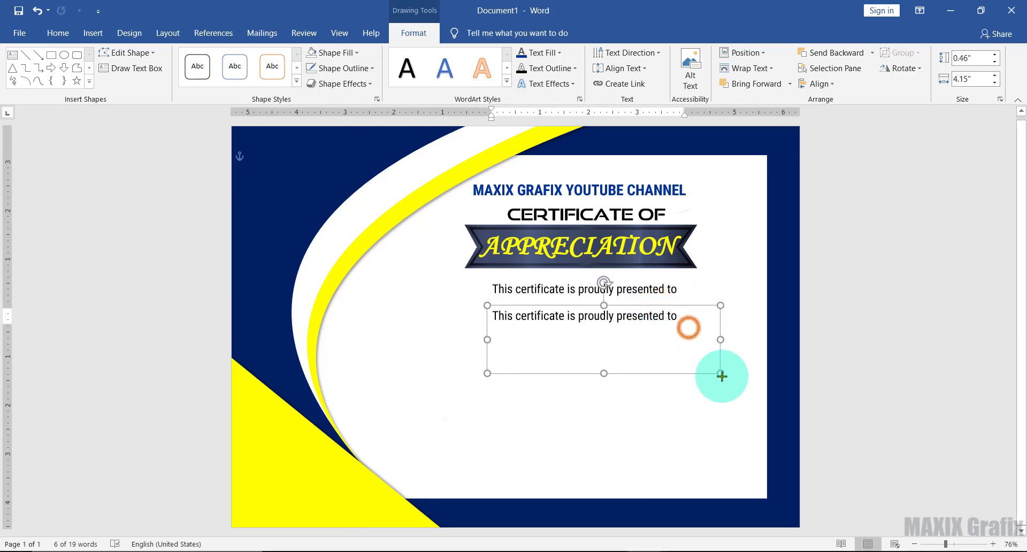
{"action": "triple_click", "coordinate": [677, 314]}
{"action": "type", "text": "Dennis Owoahene"}
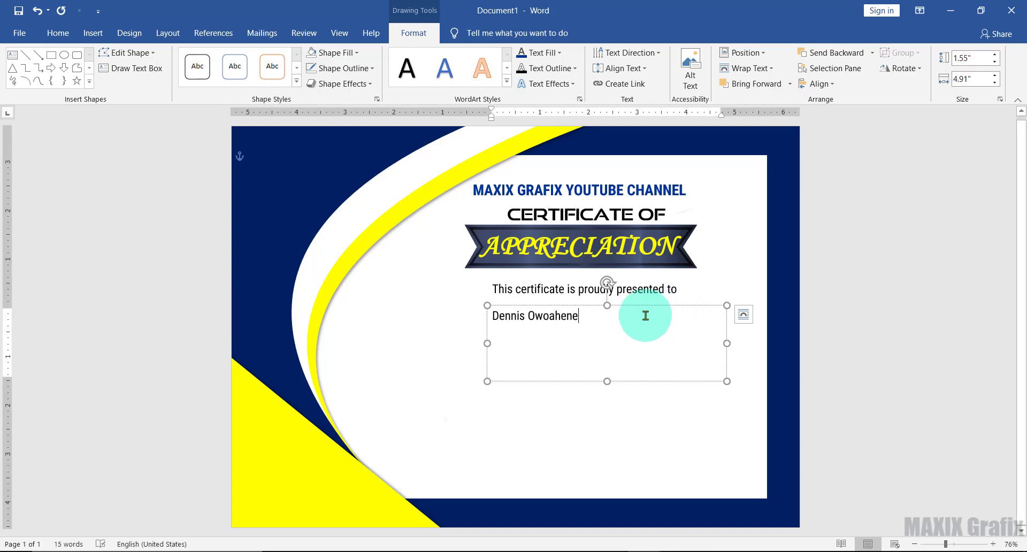
- Set the recipient's name to Great Vibes at size 48
{"action": "left_click_drag", "start_coordinate": [587, 319], "coordinate": [481, 312]}
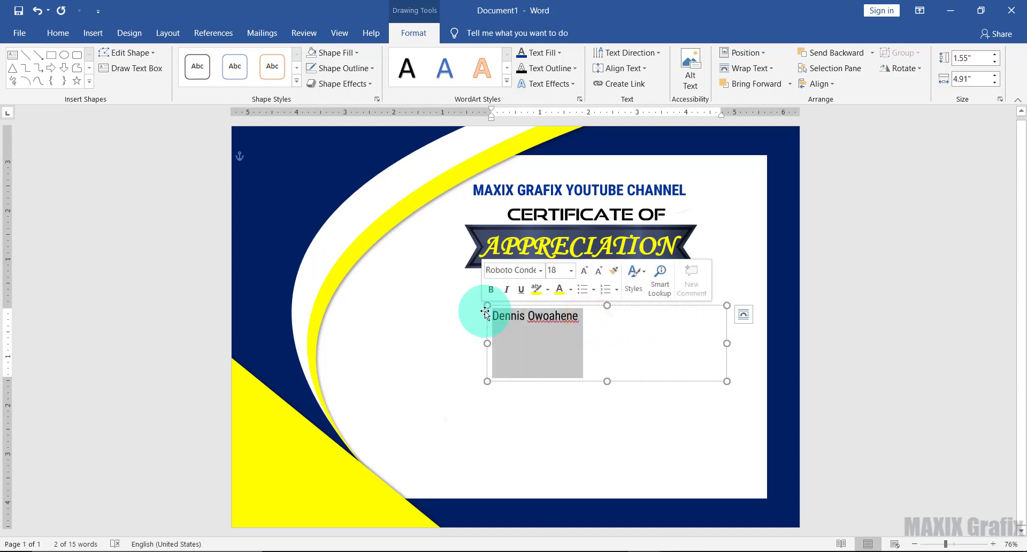
{"action": "left_click", "coordinate": [543, 271]}
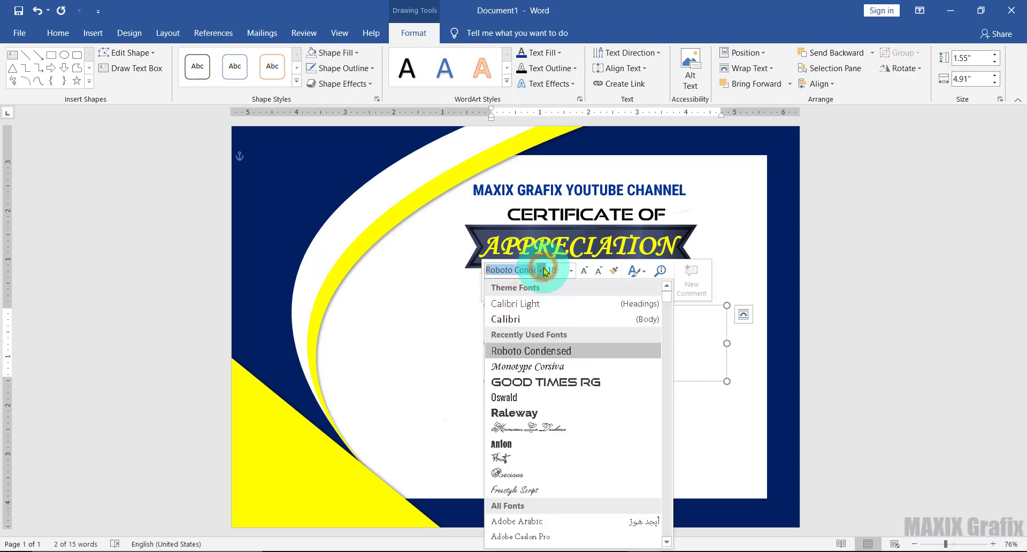
{"action": "type", "text": "Great Vibes"}
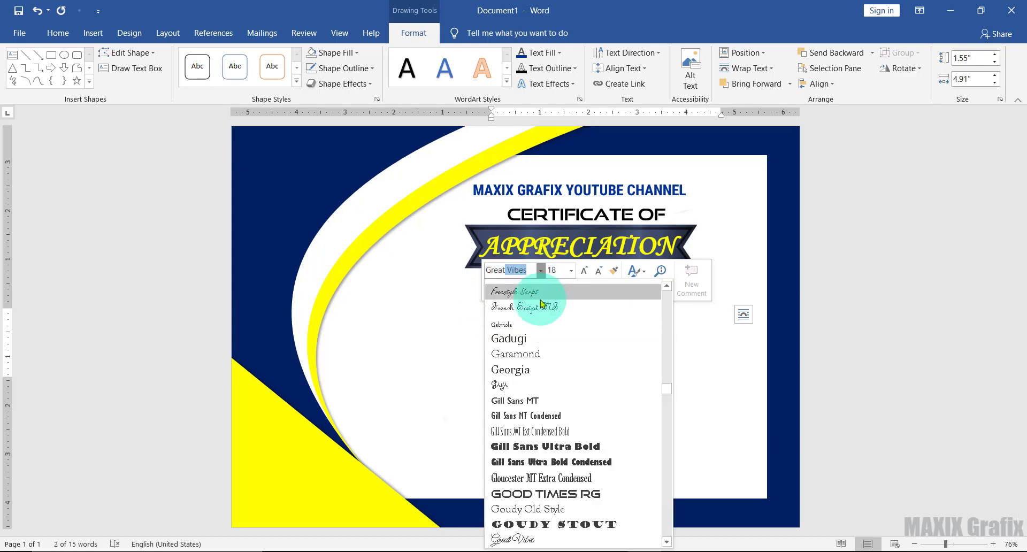
{"action": "left_click", "coordinate": [559, 540]}
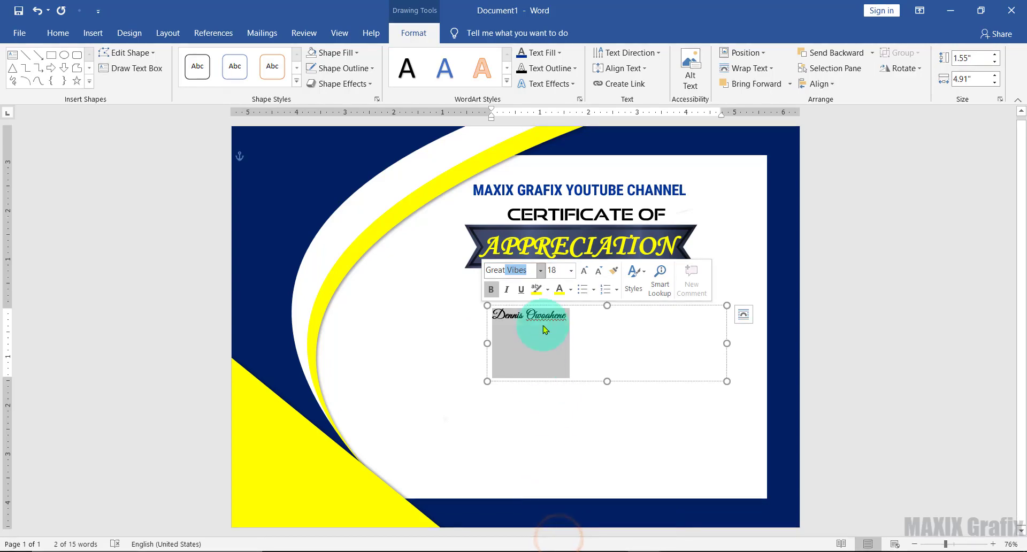
{"action": "left_click", "coordinate": [571, 273]}
{"action": "left_click", "coordinate": [553, 466]}
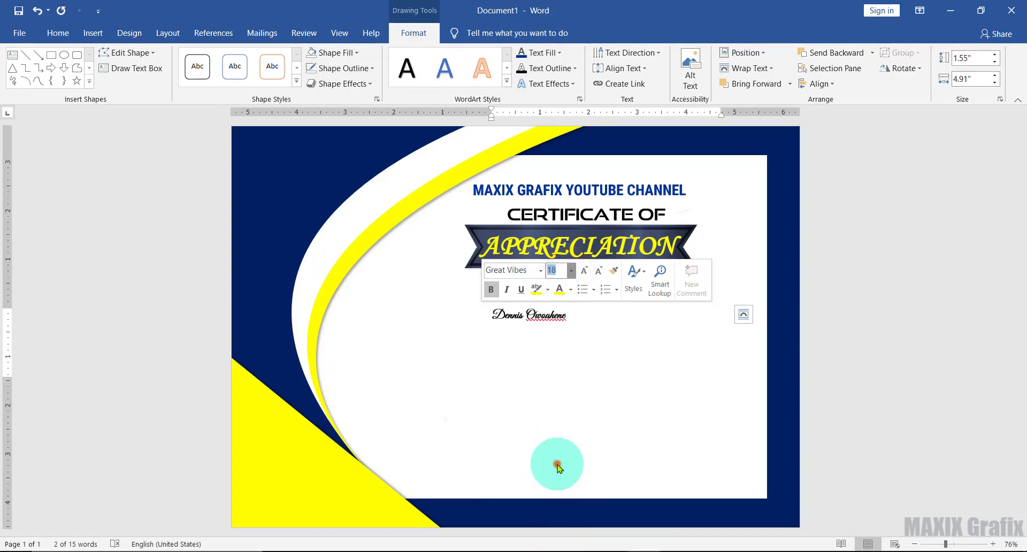
- Colour the name dark blue, fit its box, and bring up spelling suggestions for the surname
{"action": "left_click", "coordinate": [569, 291]}
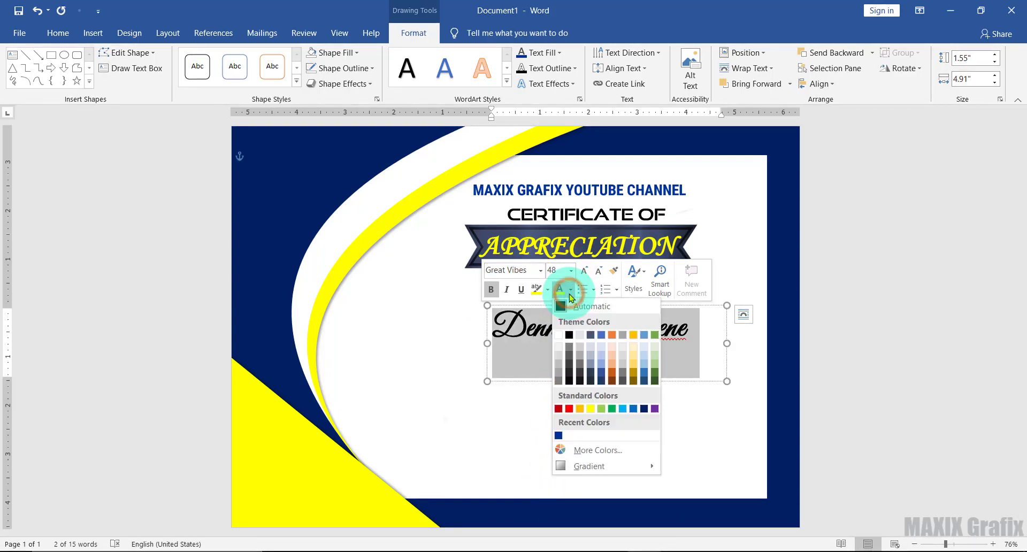
{"action": "left_click", "coordinate": [559, 436]}
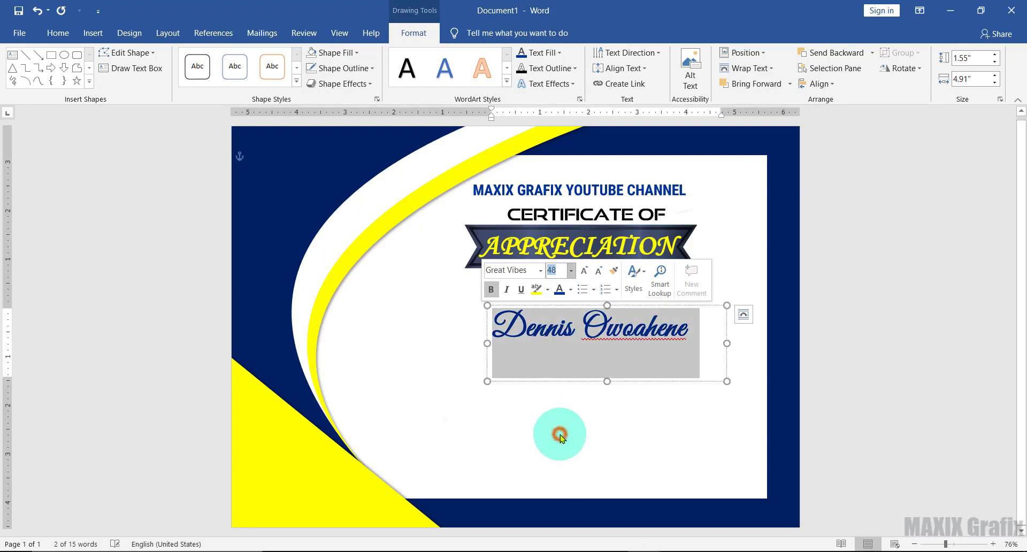
{"action": "left_click_drag", "start_coordinate": [723, 382], "coordinate": [701, 345]}
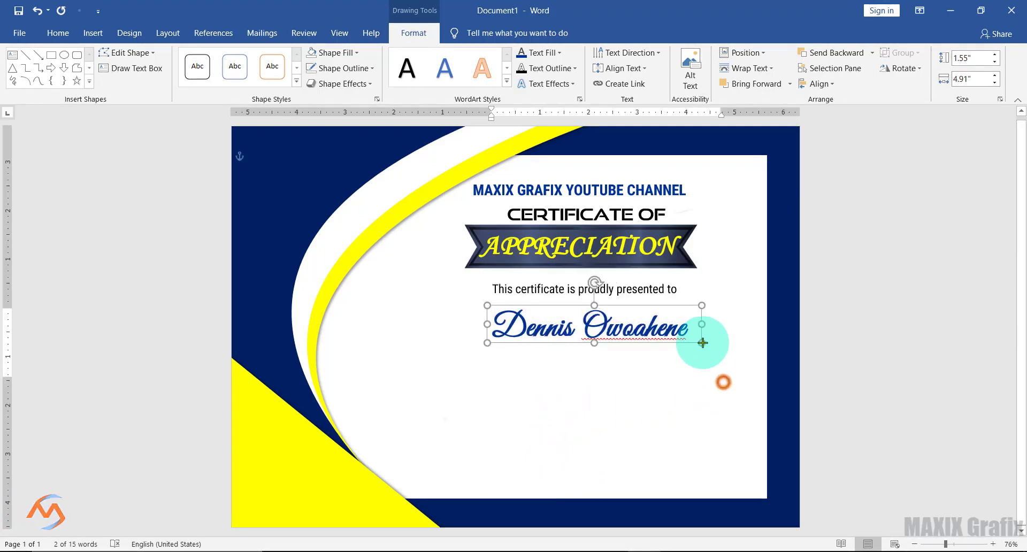
{"action": "right_click", "coordinate": [643, 334]}
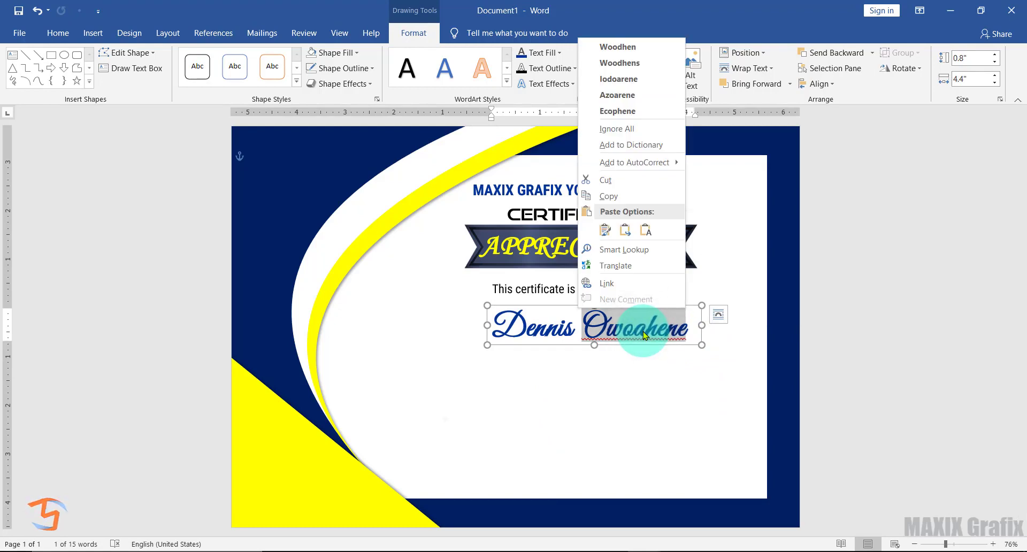
- Ignore the surname's spelling flag and draw a straight line under the recipient's name
{"action": "left_click", "coordinate": [638, 133]}
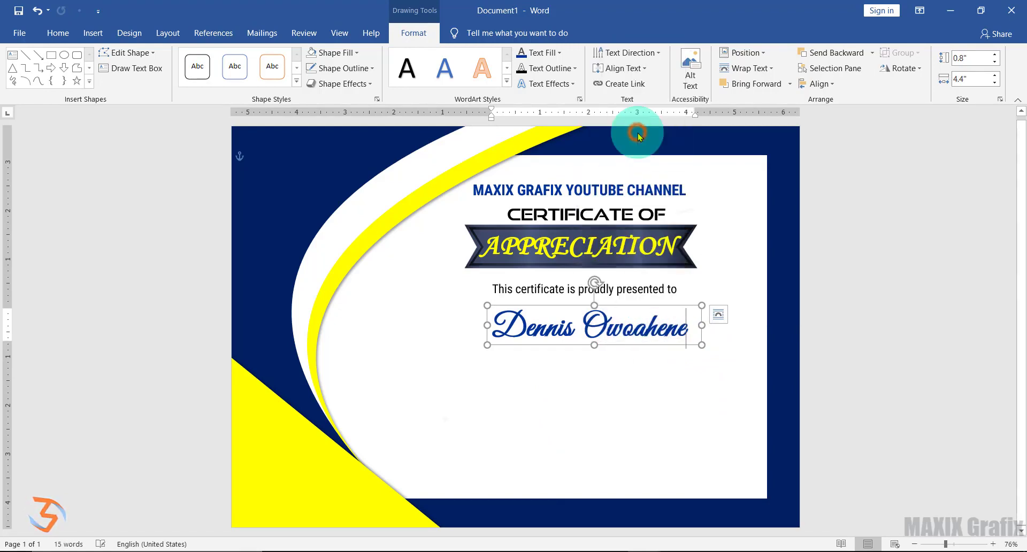
{"action": "left_click", "coordinate": [90, 82]}
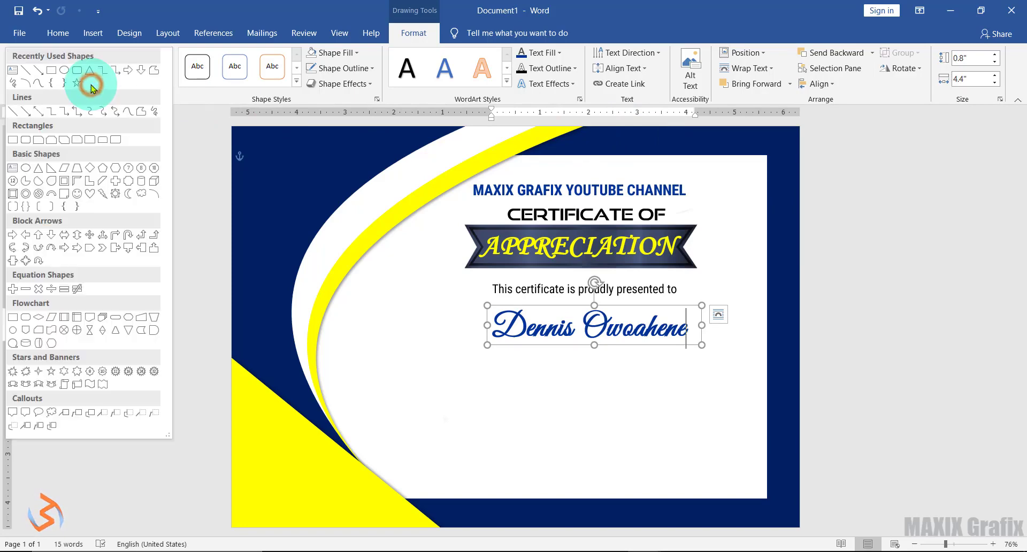
{"action": "left_click", "coordinate": [16, 114]}
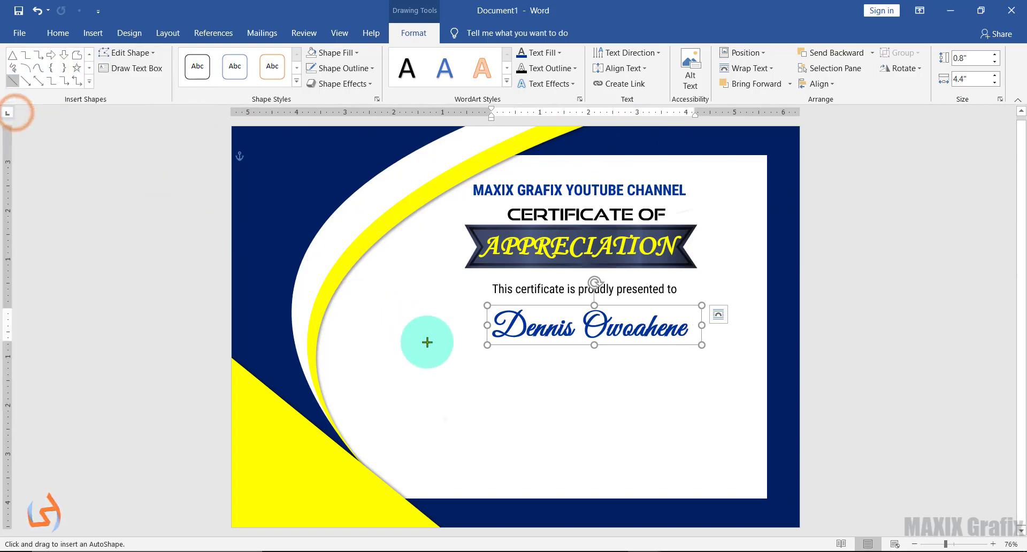
{"action": "left_click_drag", "start_coordinate": [450, 341], "coordinate": [674, 339]}
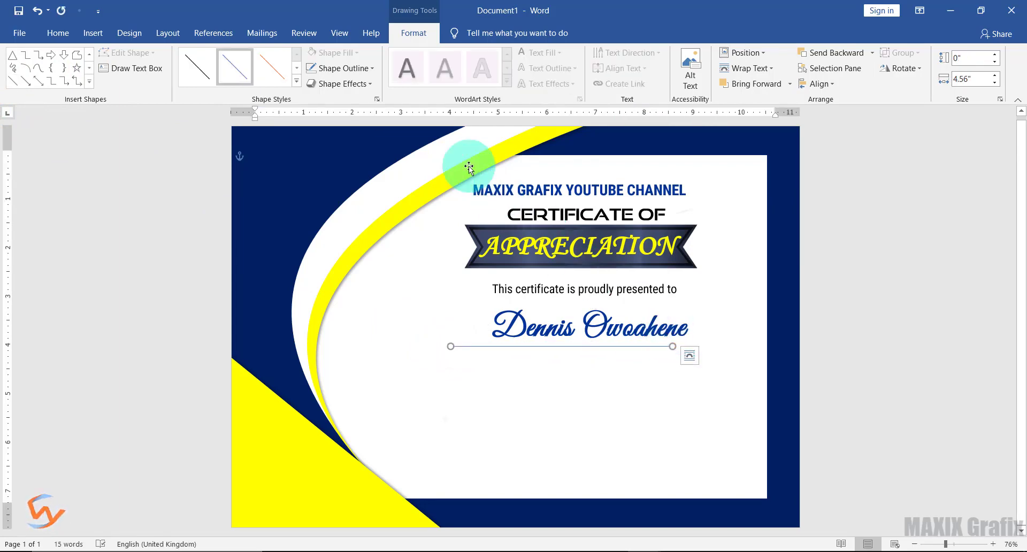
- Make the underline heavier and colour it black
{"action": "left_click", "coordinate": [365, 69]}
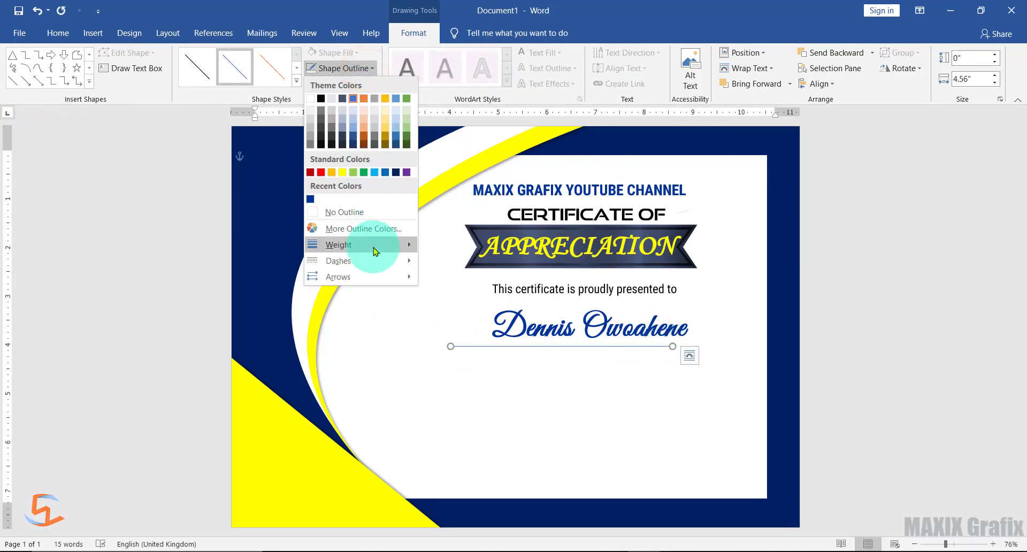
{"action": "mouse_move", "coordinate": [343, 245]}
{"action": "left_click", "coordinate": [484, 323]}
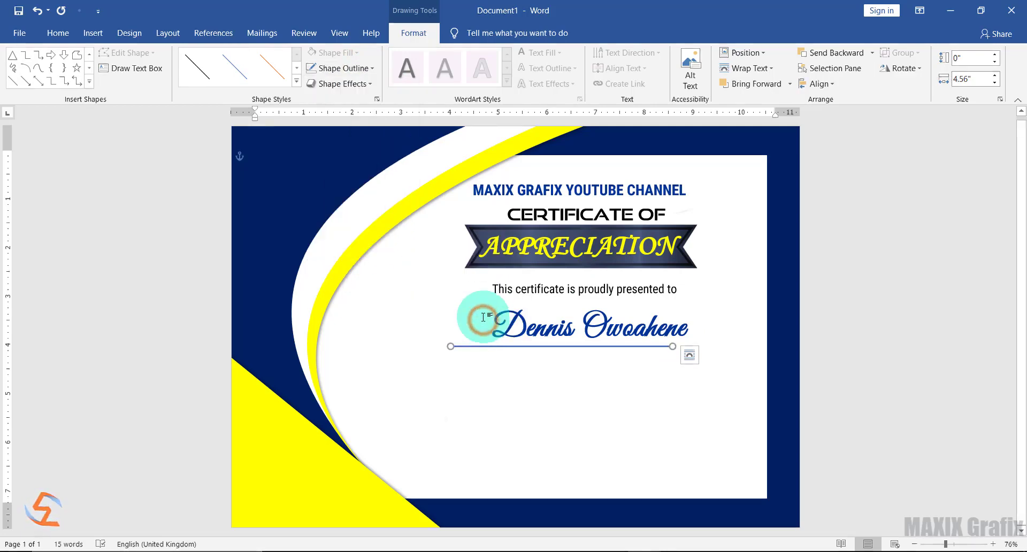
{"action": "left_click", "coordinate": [353, 69]}
{"action": "left_click", "coordinate": [324, 104]}
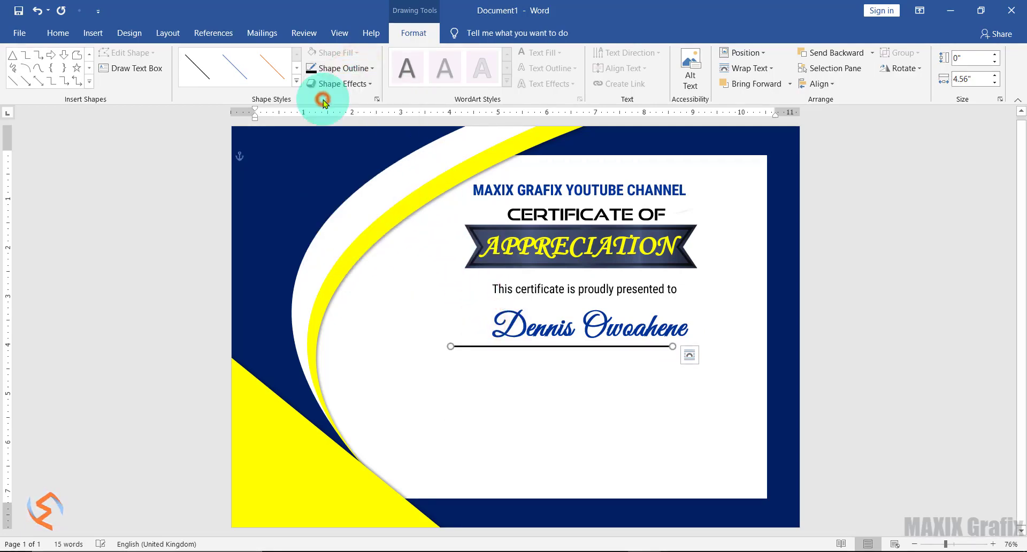
- Group the name box with the underline and nudge the group up slightly
{"action": "left_click", "coordinate": [559, 342]}
{"action": "left_click_drag", "start_coordinate": [567, 301], "coordinate": [555, 307]}
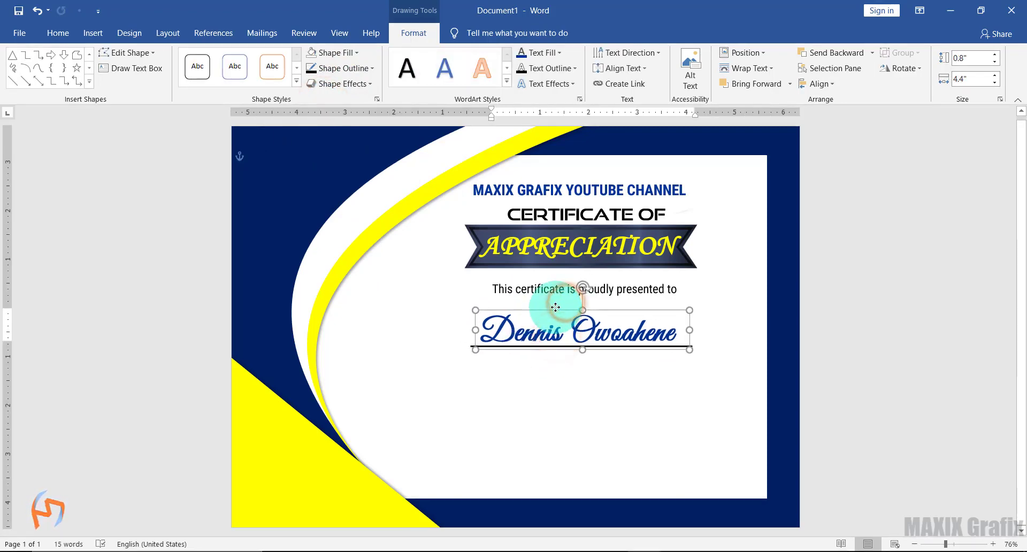
{"action": "left_click", "coordinate": [498, 336]}
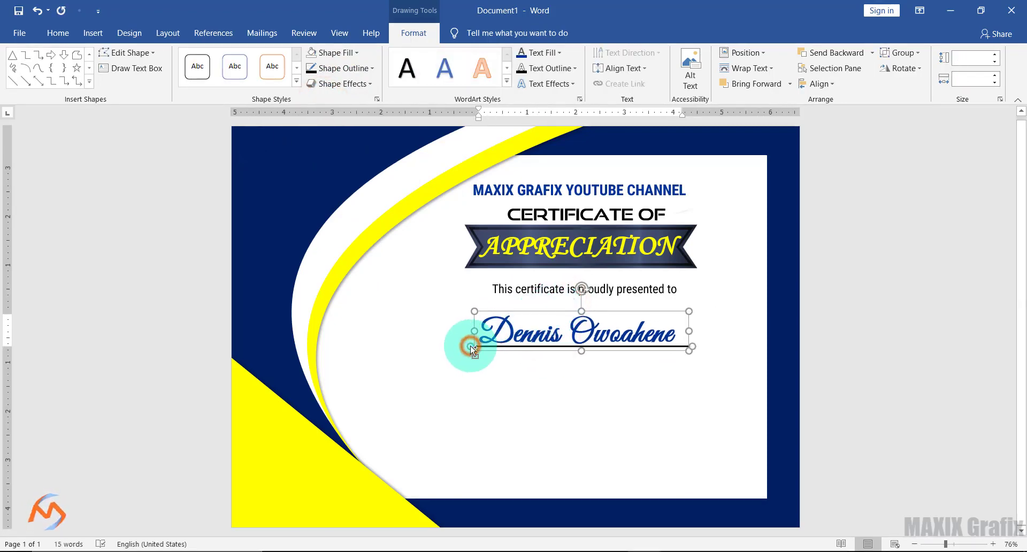
{"action": "left_click", "coordinate": [904, 53]}
{"action": "left_click", "coordinate": [913, 69]}
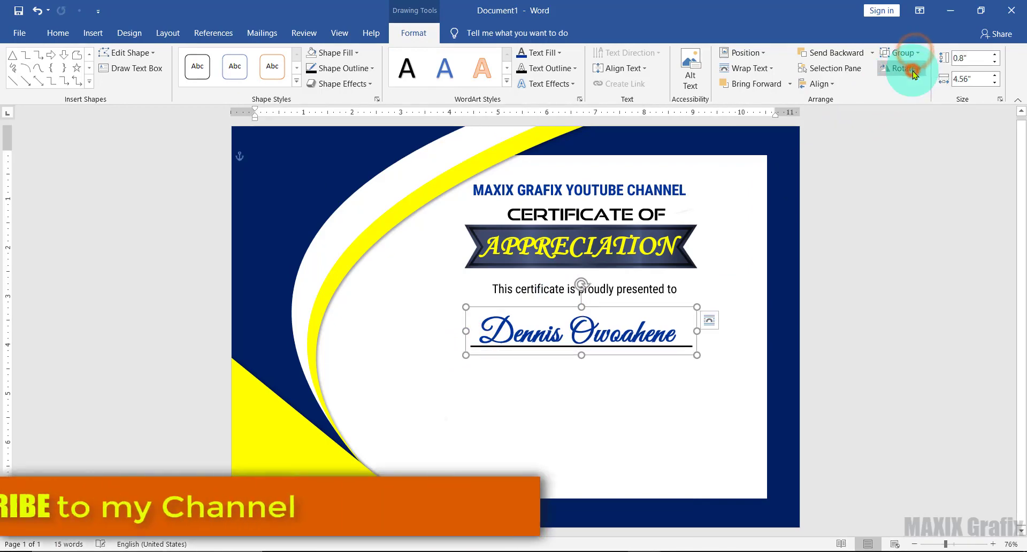
{"action": "key", "text": "Up"}
{"action": "key", "text": "Up"}
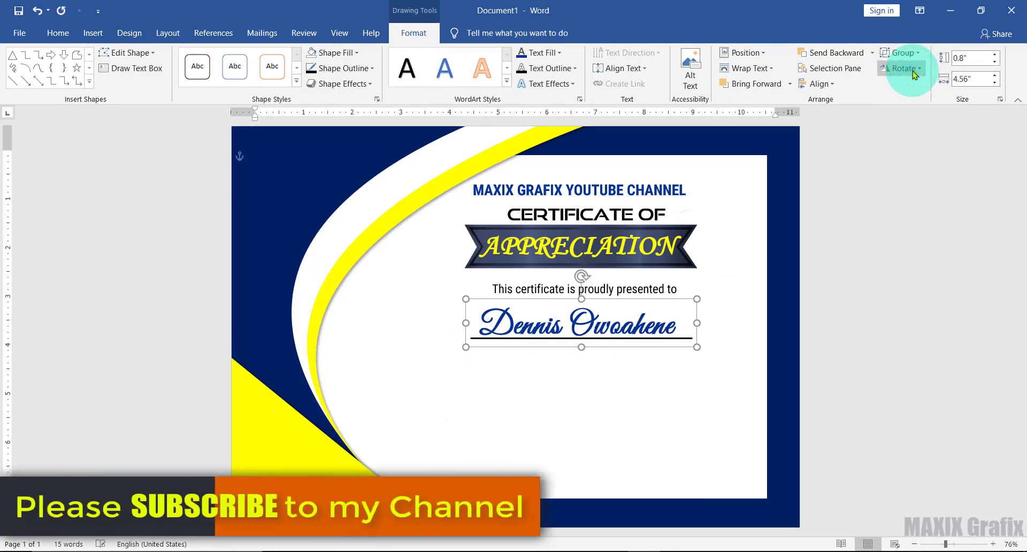
- Copy the presentation line under the name as a two-line tribute to outstanding effort and 10 years' service
{"action": "left_click", "coordinate": [659, 279]}
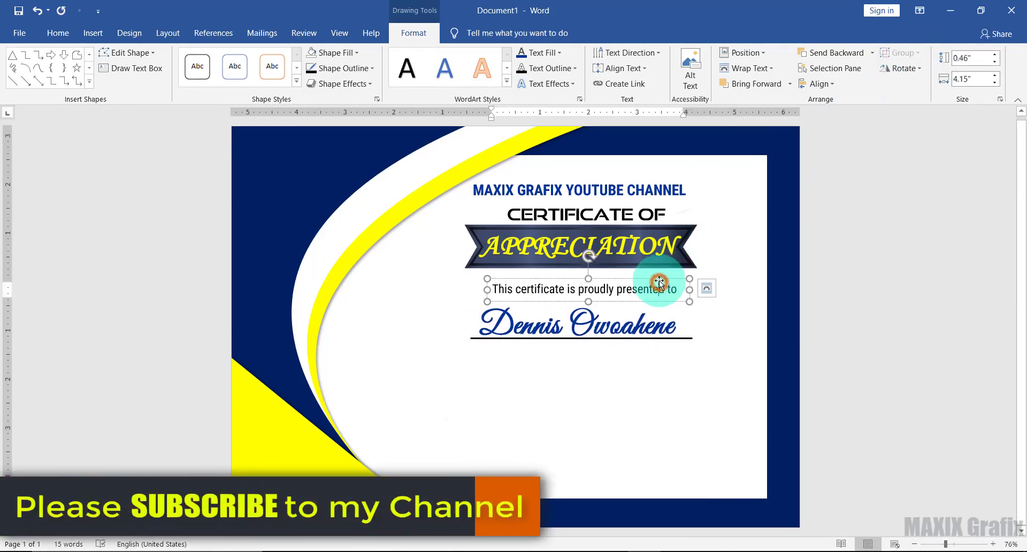
{"action": "left_click_drag", "start_coordinate": [659, 279], "coordinate": [651, 345], "text": "ctrl"}
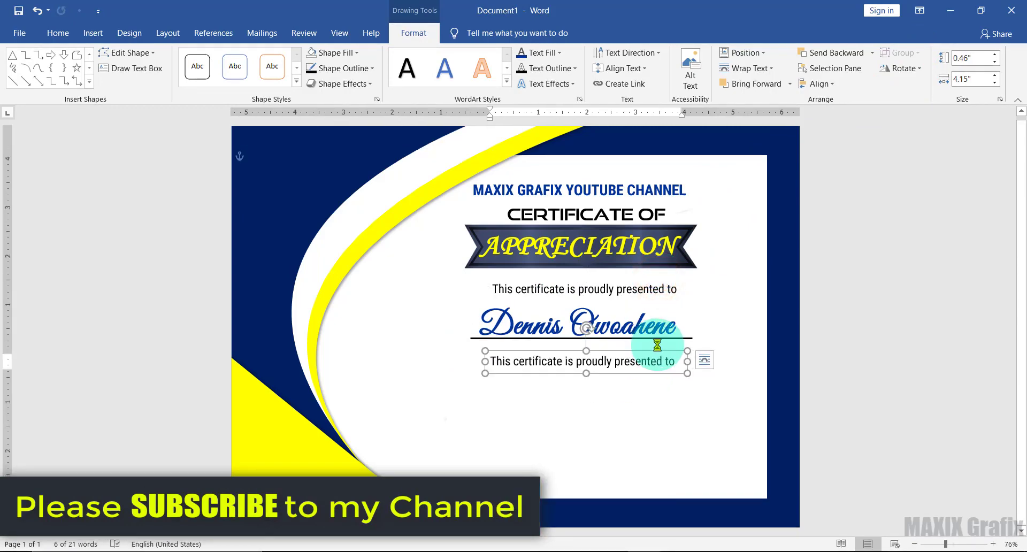
{"action": "triple_click", "coordinate": [673, 360]}
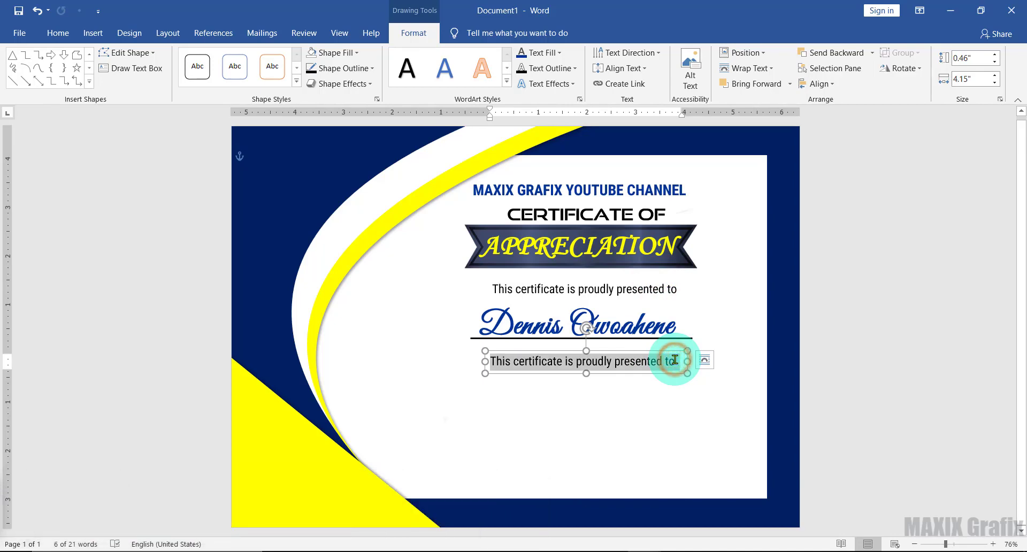
{"action": "type", "text": "For your outstanding effort and"}
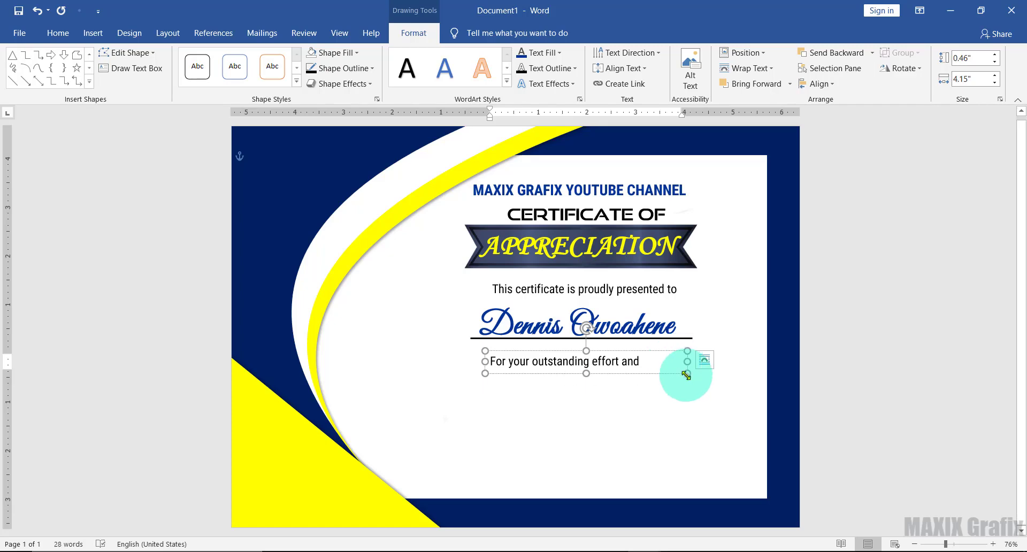
{"action": "left_click_drag", "start_coordinate": [687, 372], "coordinate": [732, 394]}
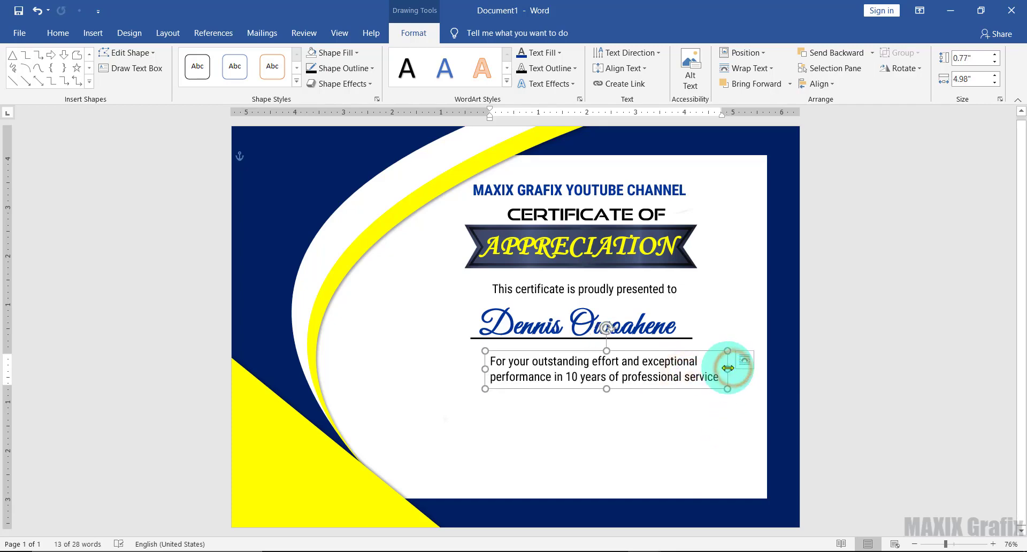
{"action": "left_click_drag", "start_coordinate": [714, 352], "coordinate": [700, 343]}
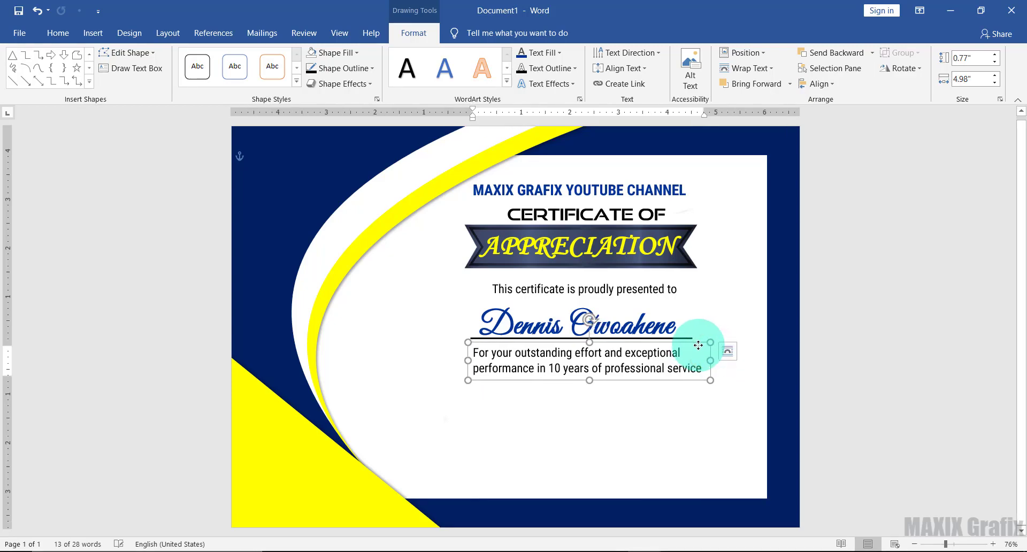
- Duplicate the tribute box just below it and fill the copy with =lorem() placeholder text
{"action": "key", "text": "ctrl"}
{"action": "left_click_drag", "start_coordinate": [698, 357], "coordinate": [699, 418]}
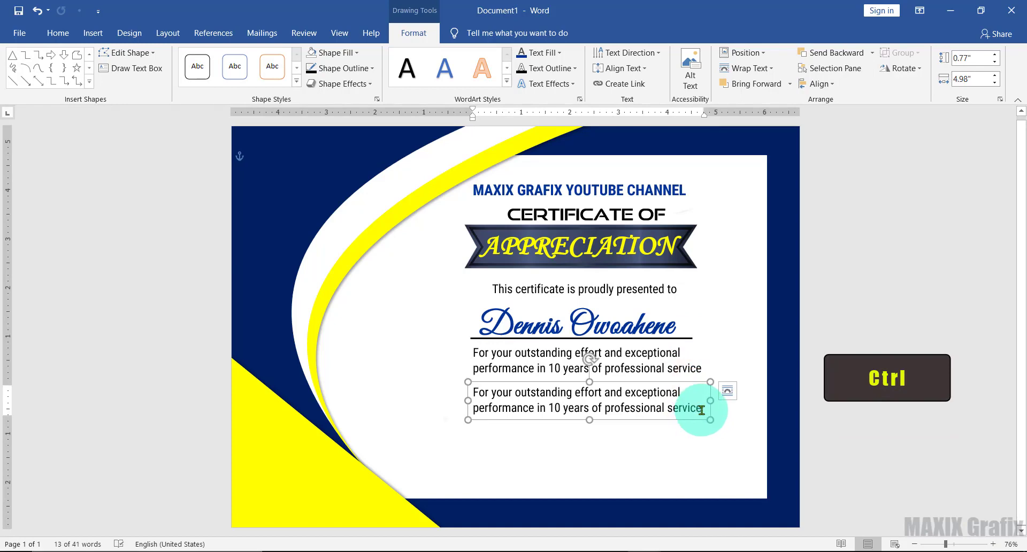
{"action": "left_click_drag", "start_coordinate": [701, 410], "coordinate": [477, 390]}
{"action": "key", "text": "Delete"}
{"action": "type", "text": "=lorem()"}
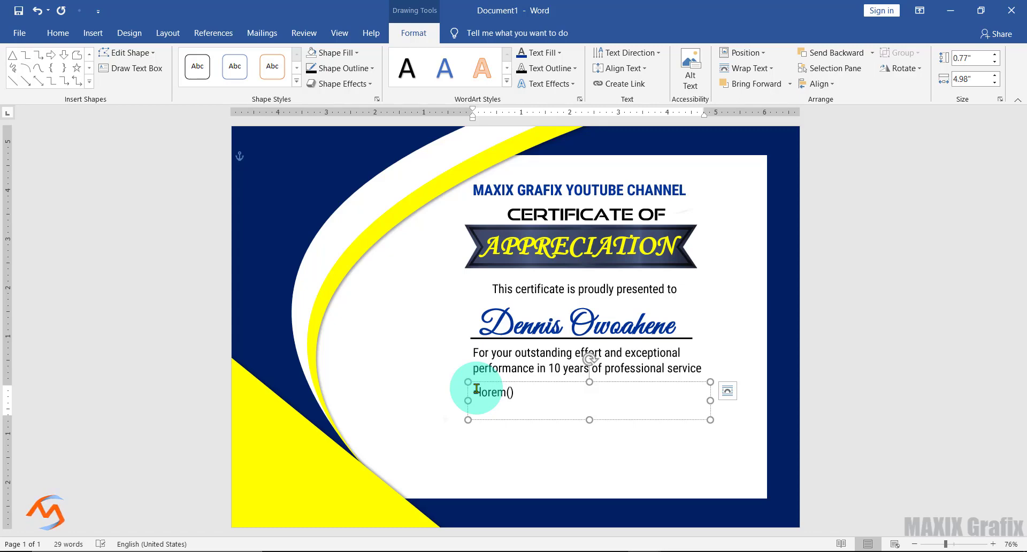
{"action": "key", "text": "Return"}
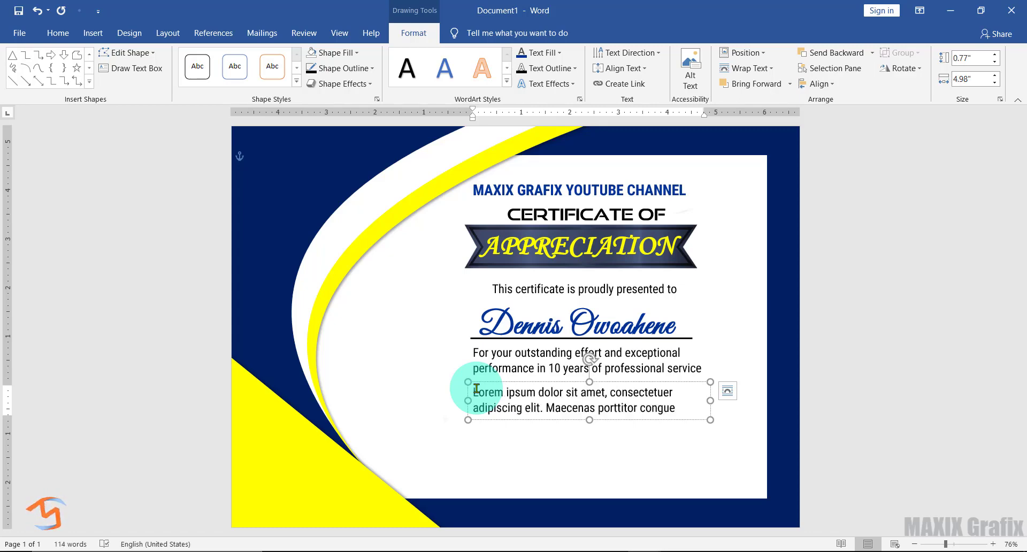
- Format the Lorem ipsum text as 14-point Roboto Condensed
{"action": "left_click_drag", "start_coordinate": [475, 392], "coordinate": [657, 410]}
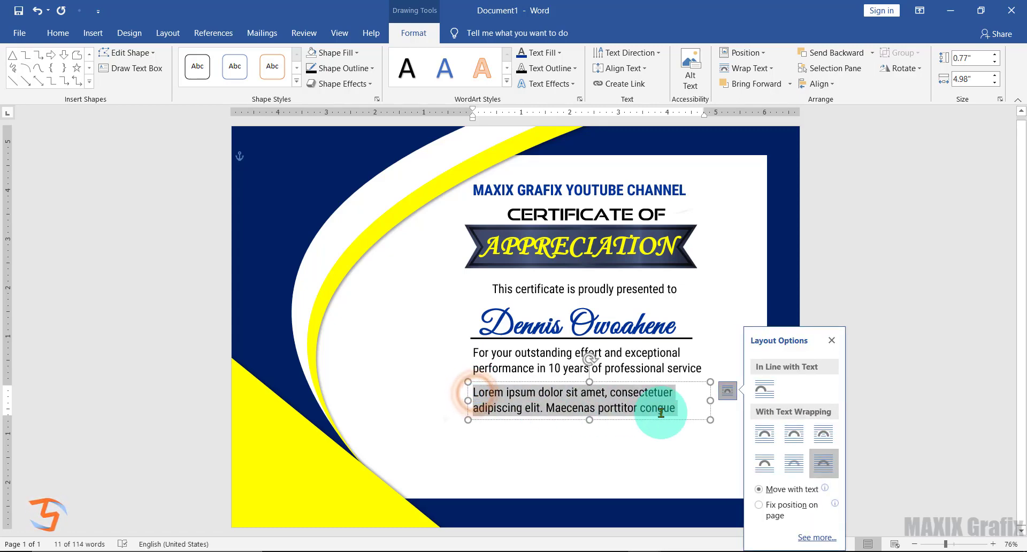
{"action": "left_click", "coordinate": [57, 33]}
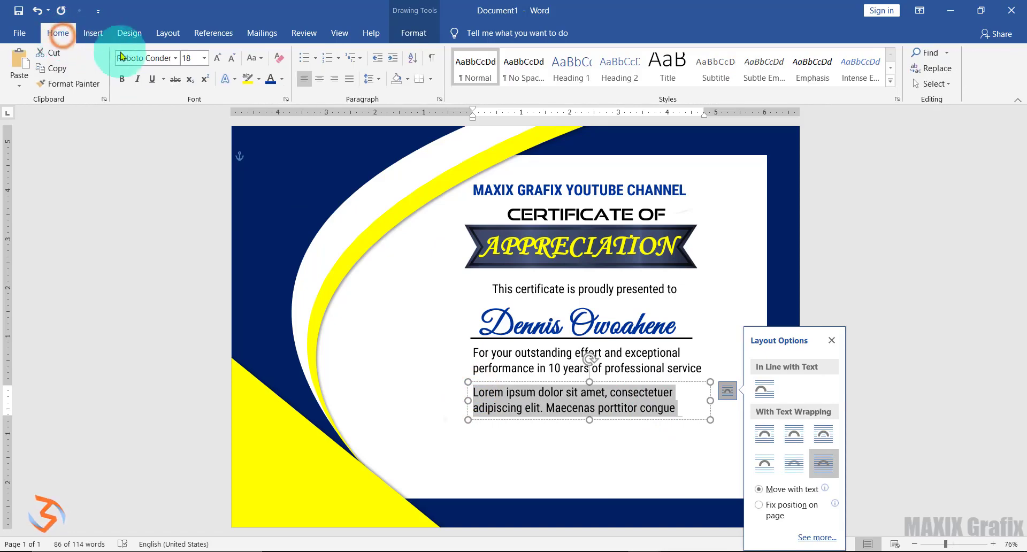
{"action": "left_click", "coordinate": [175, 58]}
{"action": "left_click", "coordinate": [187, 156]}
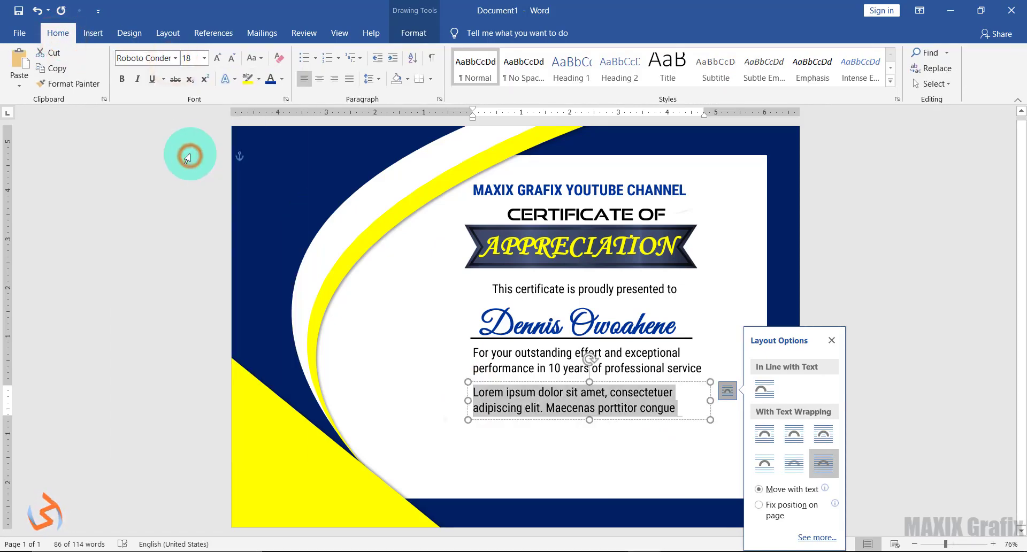
{"action": "left_click", "coordinate": [204, 58]}
{"action": "left_click", "coordinate": [192, 139]}
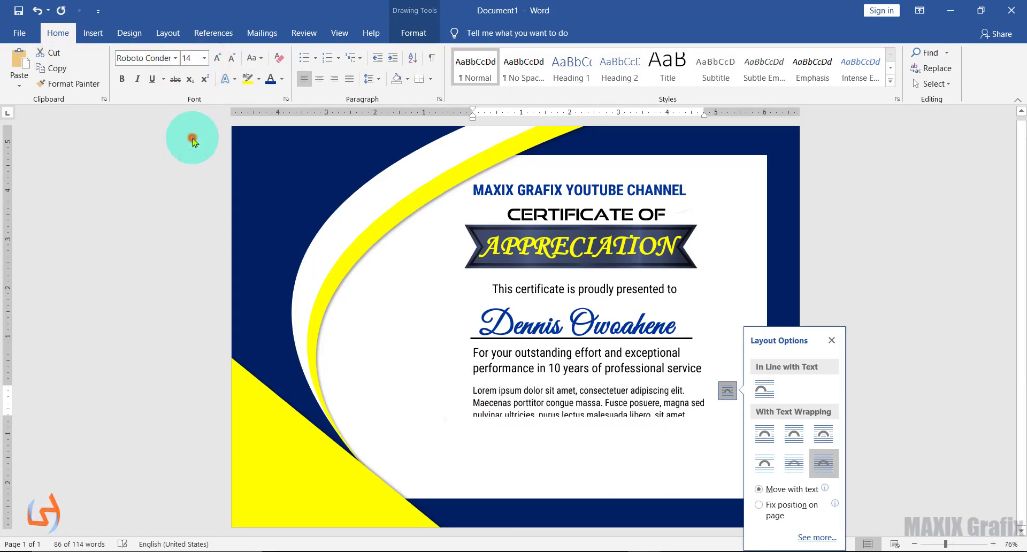
- Shrink the Lorem ipsum box to two lines and shift it slightly left
{"action": "left_click", "coordinate": [712, 420]}
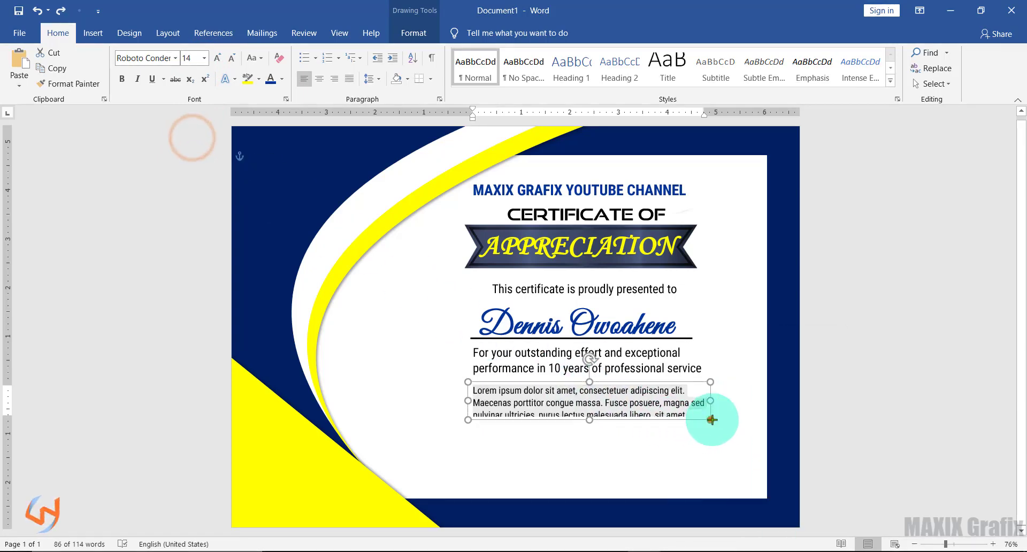
{"action": "left_click_drag", "start_coordinate": [711, 420], "coordinate": [709, 411]}
{"action": "left_click_drag", "start_coordinate": [591, 411], "coordinate": [596, 378]}
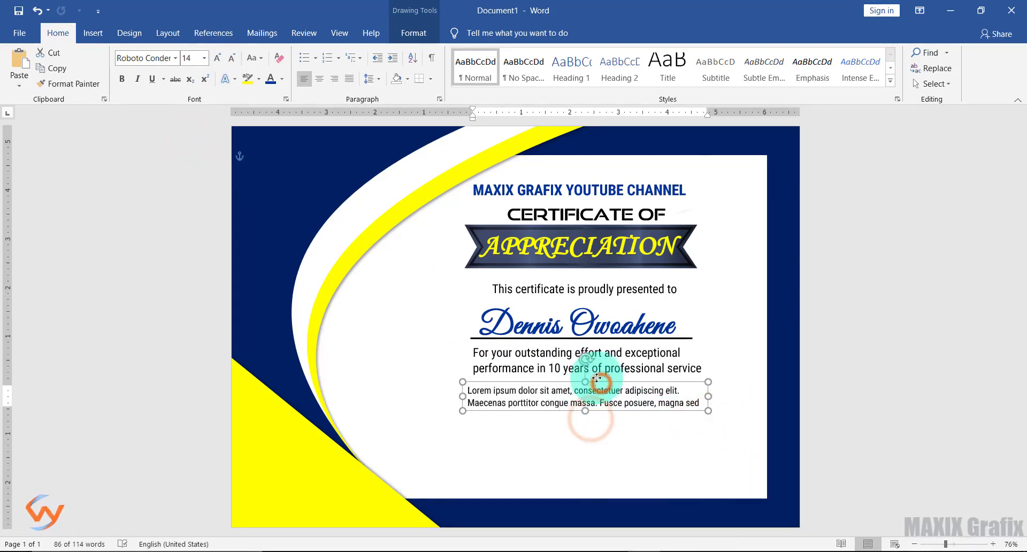
{"action": "left_click", "coordinate": [566, 342]}
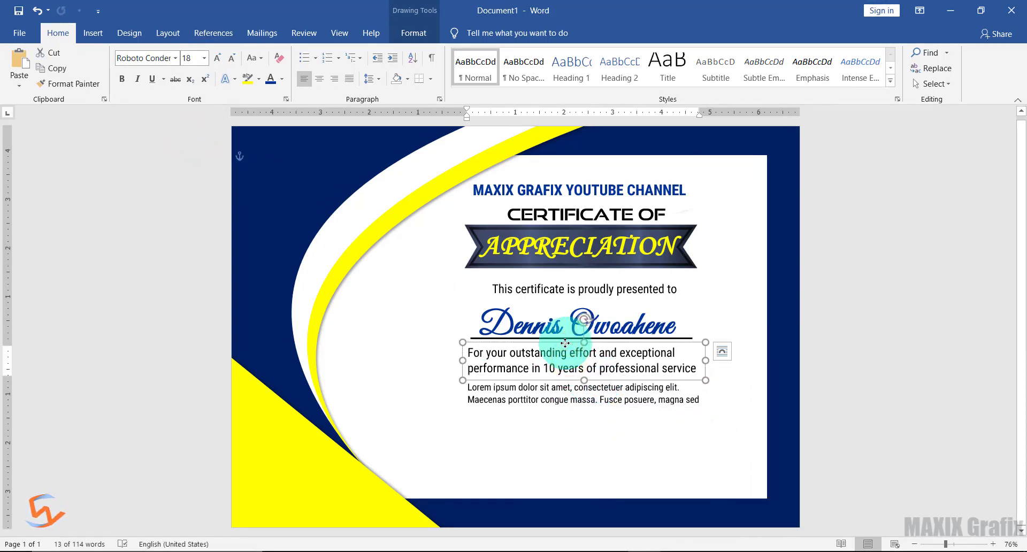
- Draw a horizontal signature line near the bottom left of the certificate
{"action": "left_click", "coordinate": [92, 33]}
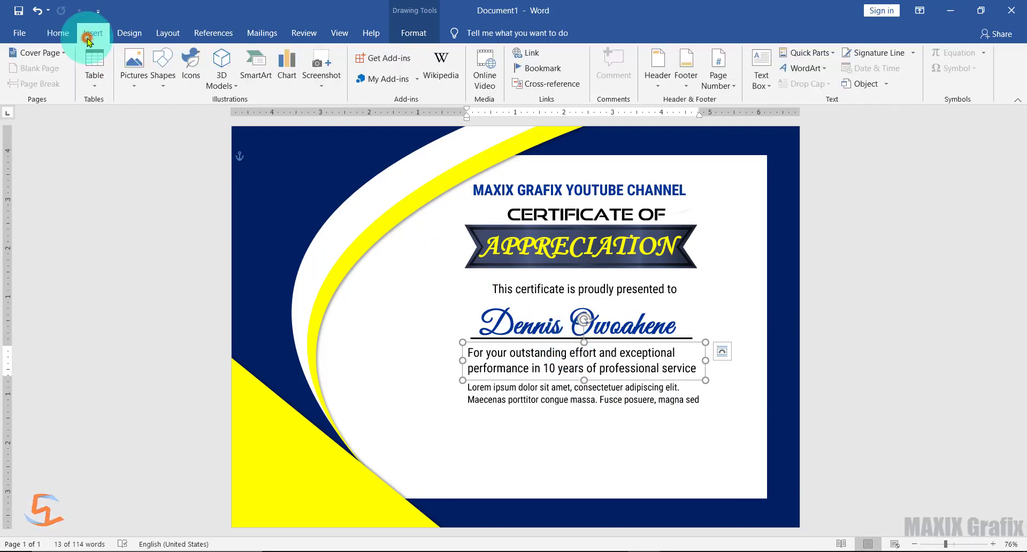
{"action": "left_click", "coordinate": [157, 87]}
{"action": "left_click", "coordinate": [157, 158]}
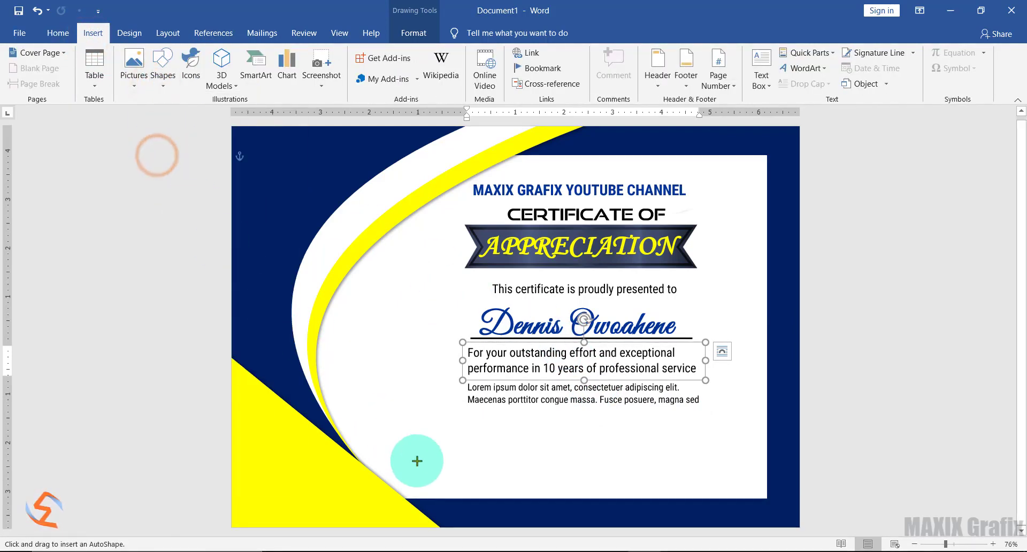
{"action": "left_click_drag", "start_coordinate": [417, 461], "coordinate": [505, 459]}
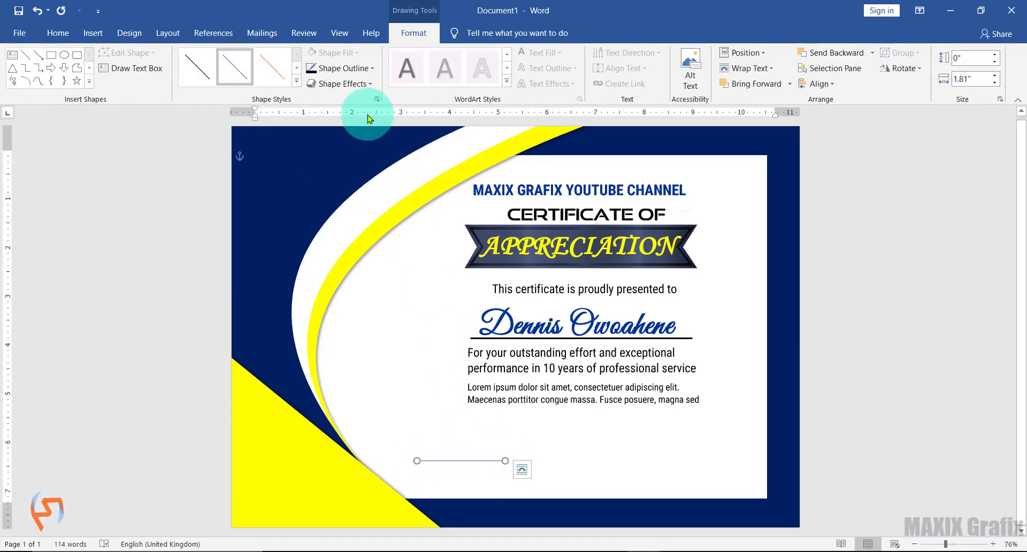
- Make the line black at 1½ pt and place a copy at the bottom right
{"action": "left_click", "coordinate": [355, 70]}
{"action": "left_click", "coordinate": [322, 99]}
{"action": "left_click", "coordinate": [342, 68]}
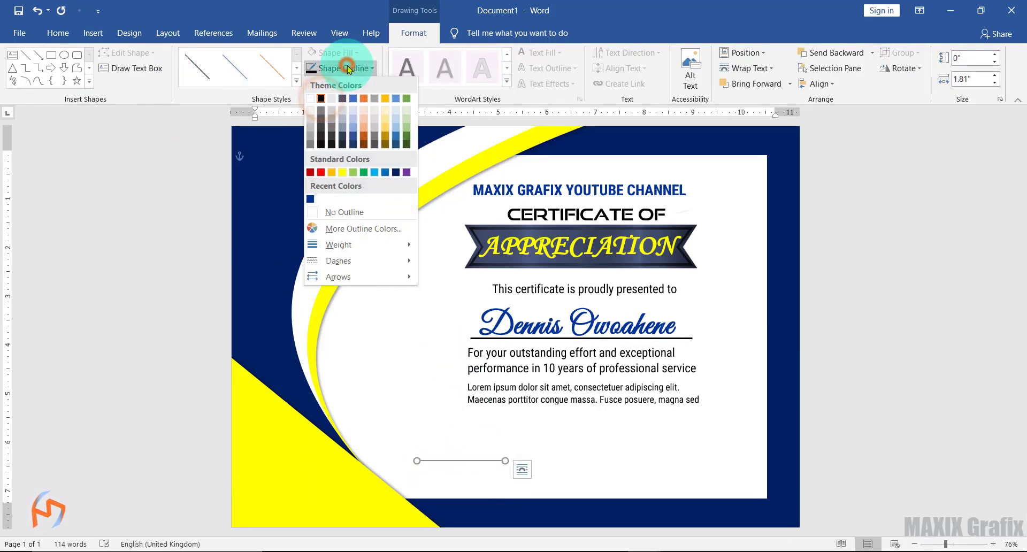
{"action": "mouse_move", "coordinate": [353, 249]}
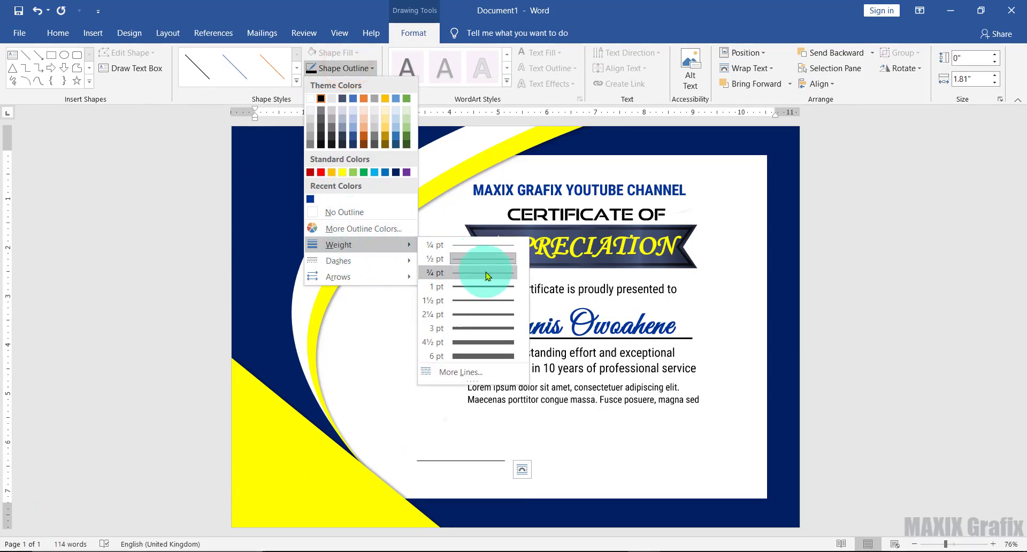
{"action": "left_click", "coordinate": [482, 301]}
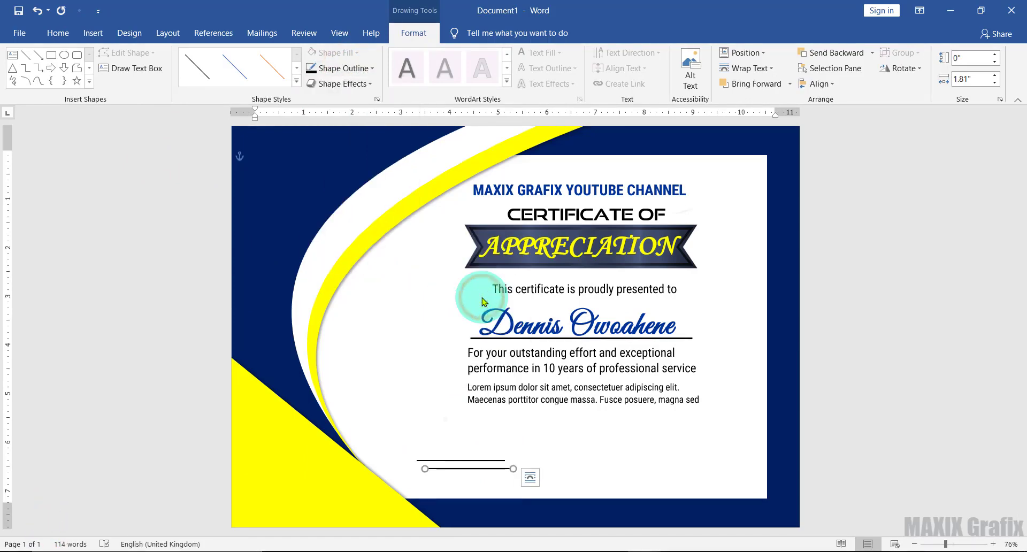
{"action": "left_click", "coordinate": [501, 469]}
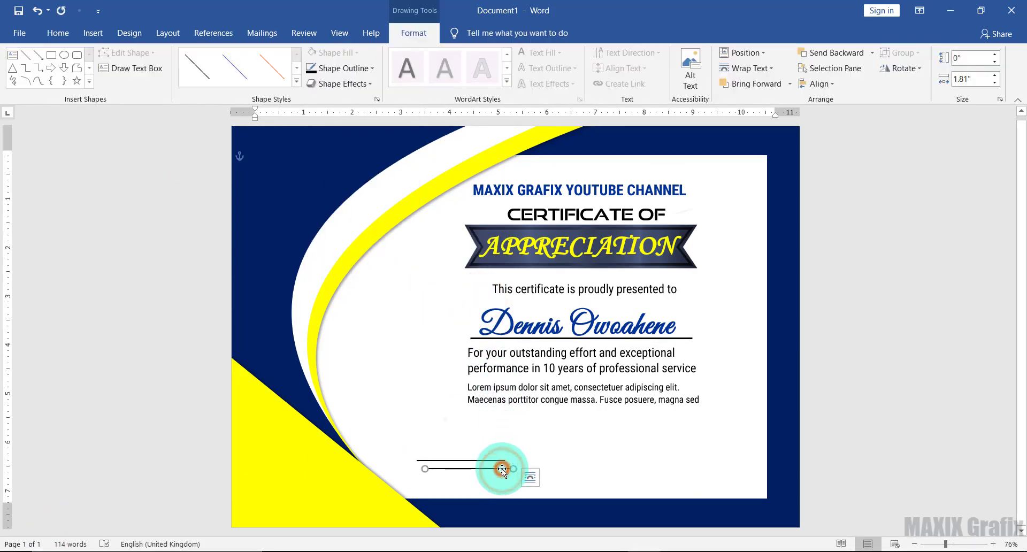
{"action": "left_click_drag", "start_coordinate": [502, 469], "coordinate": [676, 465]}
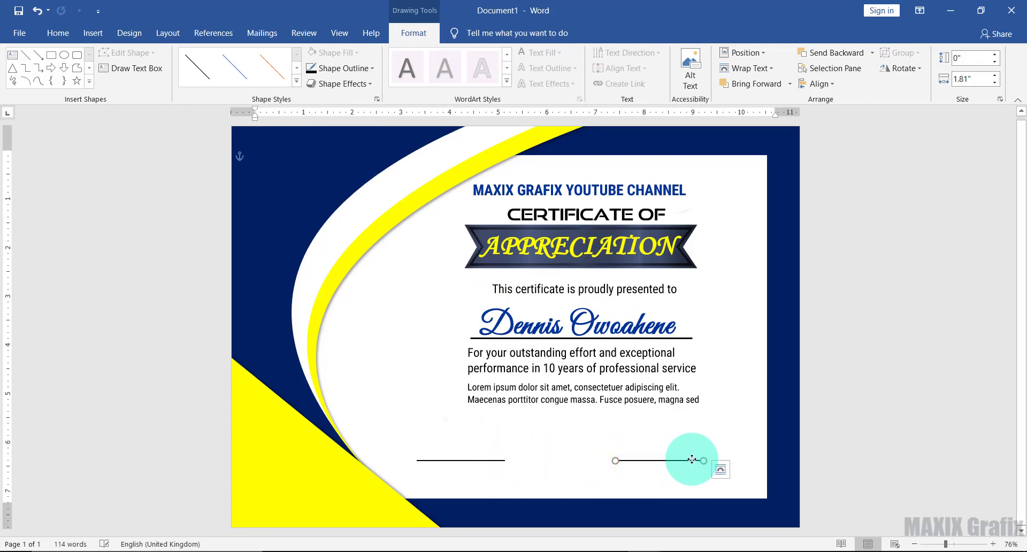
- Add a text box under the left line with the signatory's name and C.E.O title in 12-pt Raleway
{"action": "left_click", "coordinate": [137, 68]}
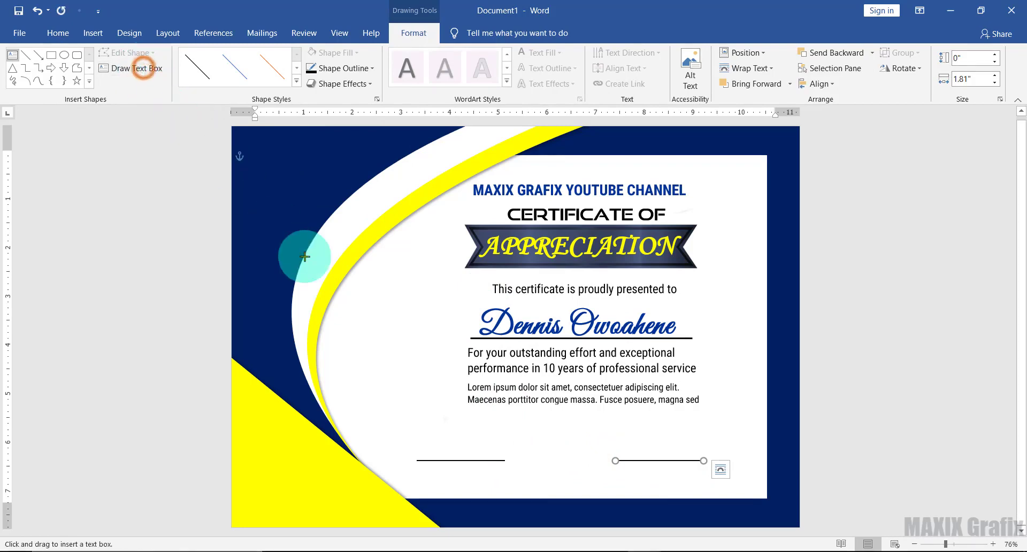
{"action": "left_click_drag", "start_coordinate": [423, 462], "coordinate": [556, 500]}
{"action": "type", "text": "Dr. Kwaku "}
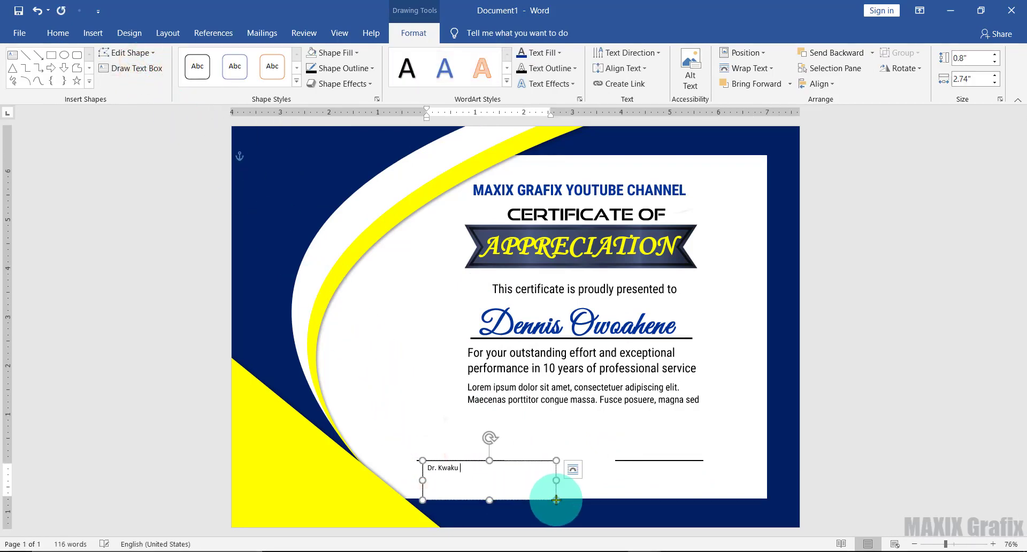
{"action": "type", "text": "Martin, C.E.O"}
{"action": "left_click_drag", "start_coordinate": [543, 481], "coordinate": [428, 469]}
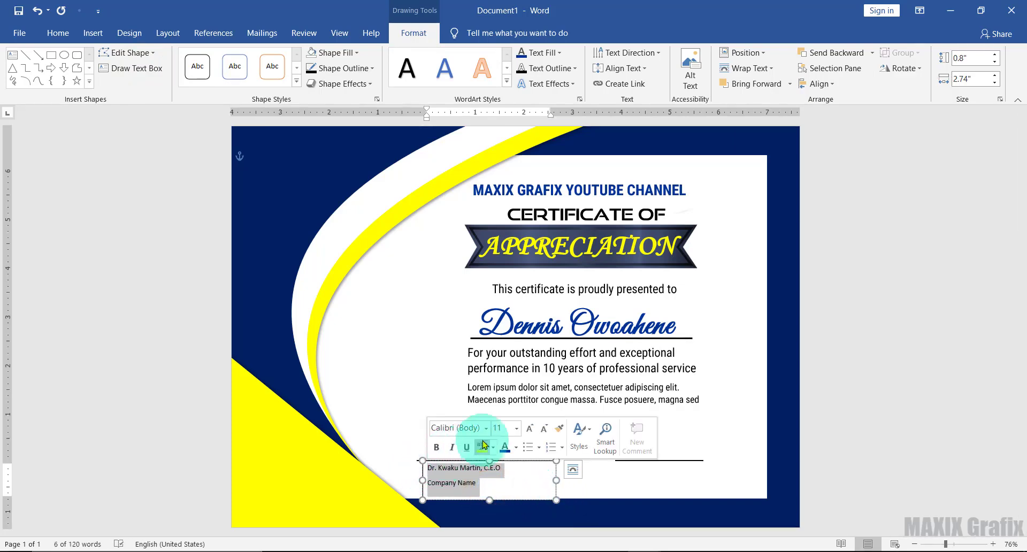
{"action": "left_click", "coordinate": [487, 429]}
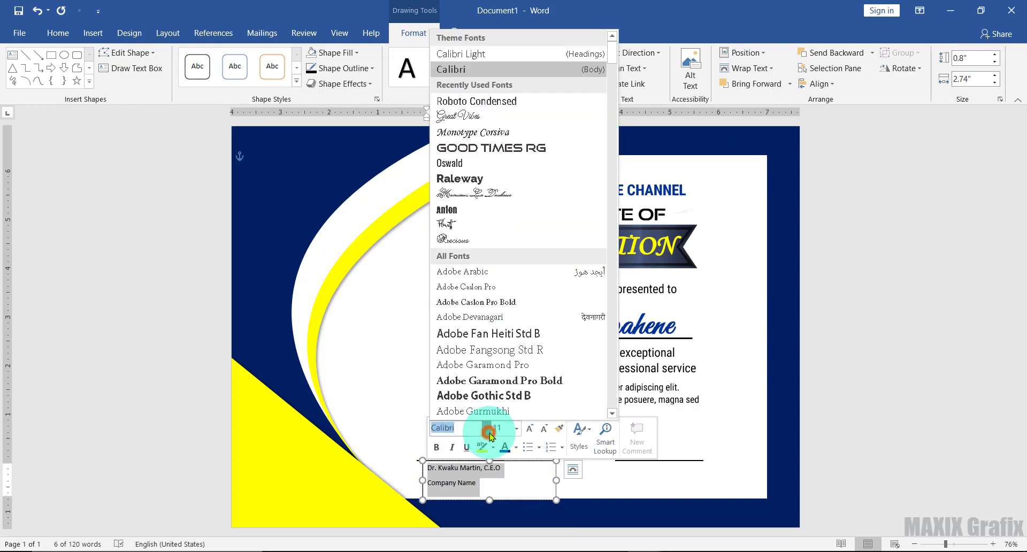
{"action": "left_click", "coordinate": [474, 180]}
{"action": "left_click", "coordinate": [516, 428]}
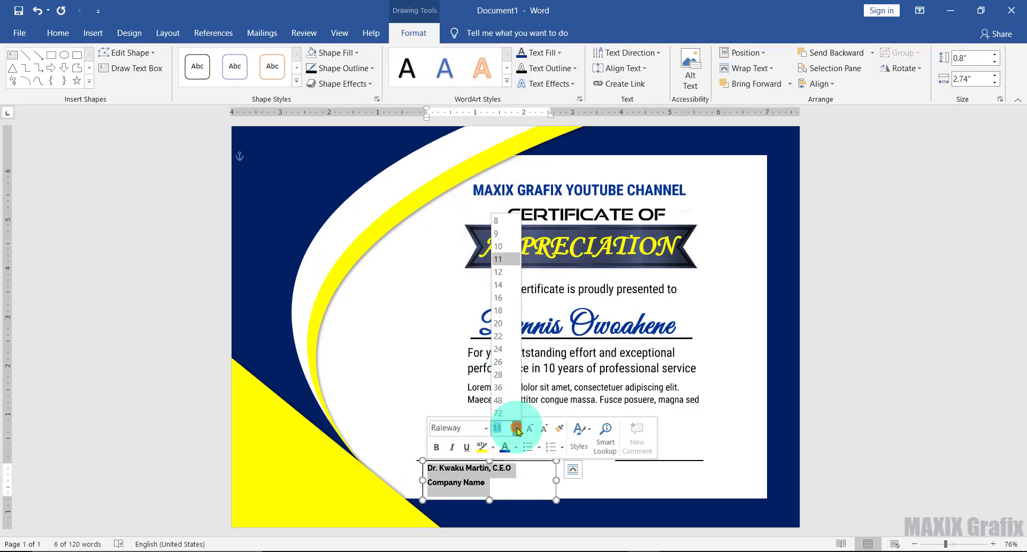
{"action": "left_click", "coordinate": [508, 276]}
- Remove the name box's outline and fill, drop space after paragraphs, and centre the text
{"action": "left_click", "coordinate": [355, 69]}
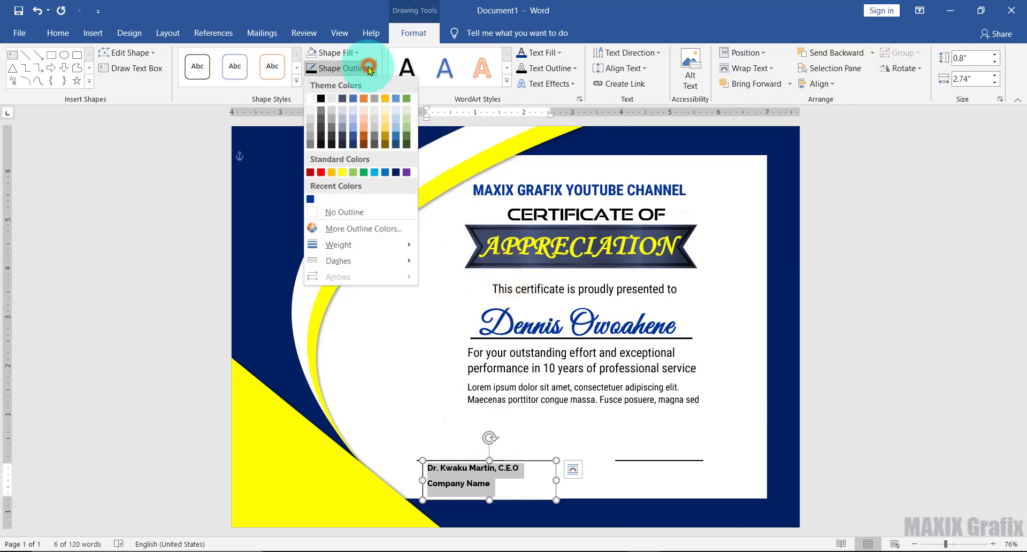
{"action": "left_click", "coordinate": [376, 212]}
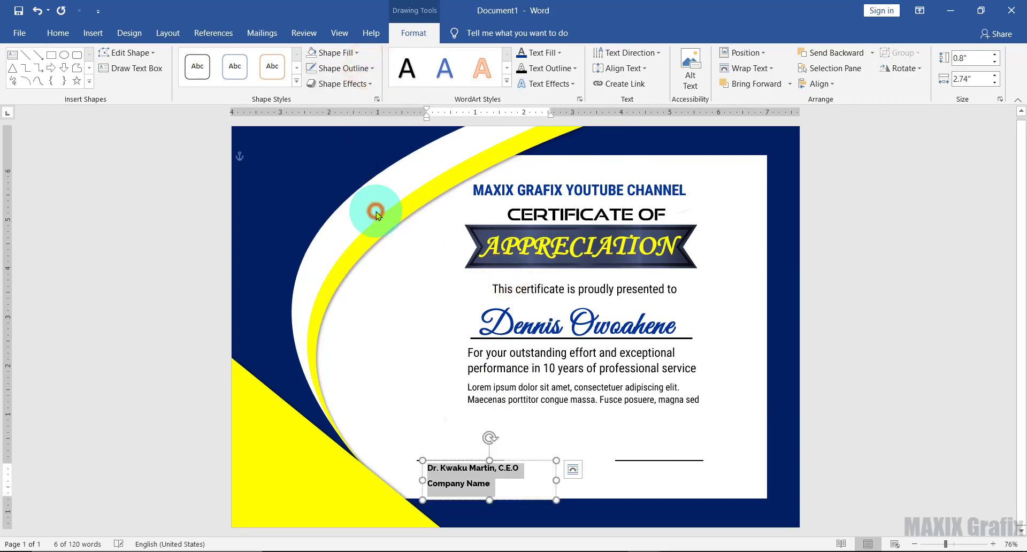
{"action": "left_click", "coordinate": [348, 52]}
{"action": "left_click", "coordinate": [339, 197]}
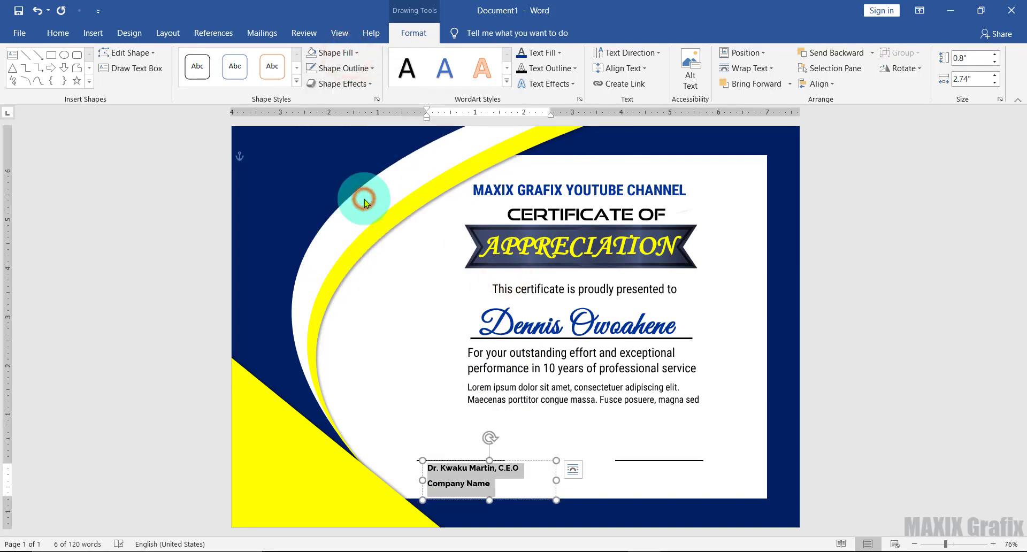
{"action": "left_click", "coordinate": [59, 33]}
{"action": "left_click", "coordinate": [369, 79]}
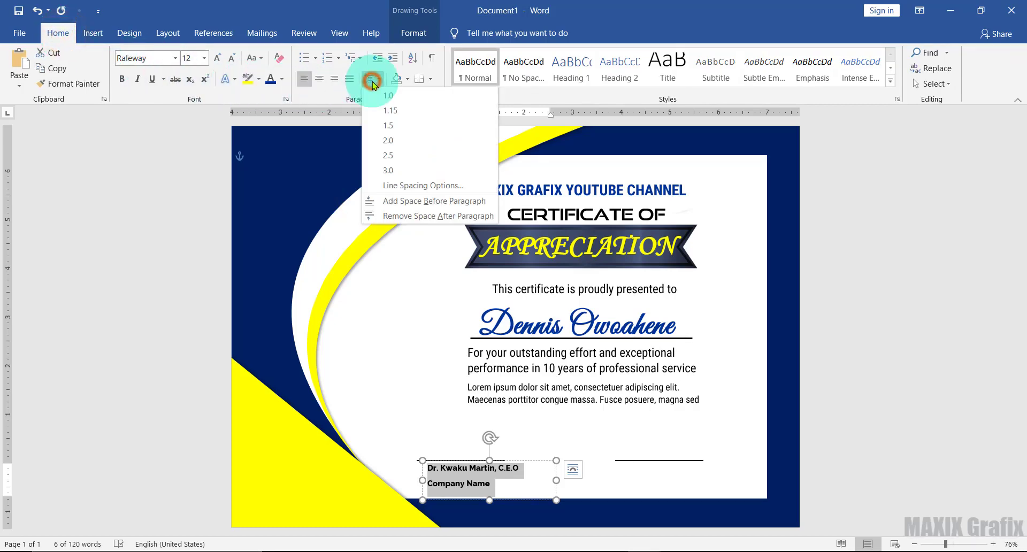
{"action": "left_click", "coordinate": [393, 214]}
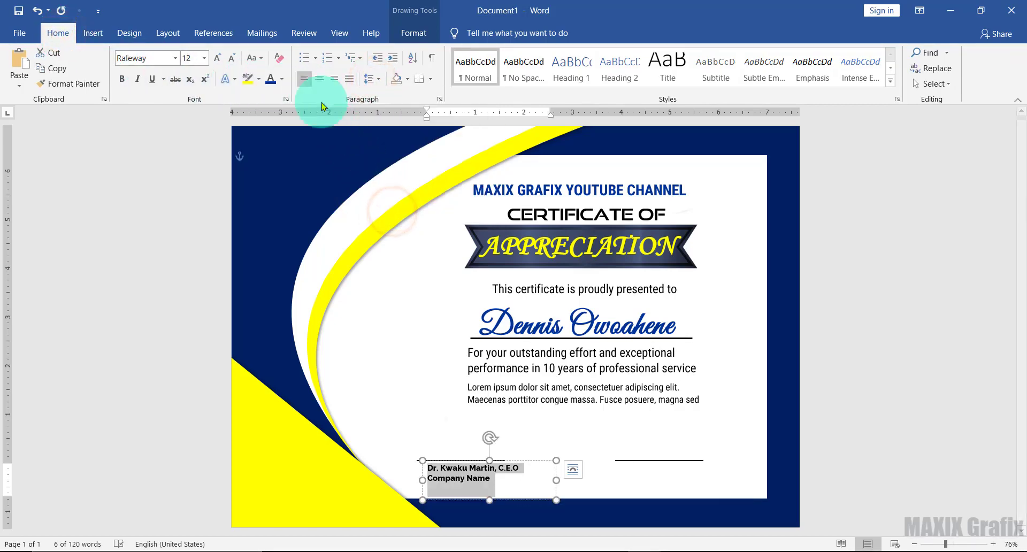
{"action": "left_click", "coordinate": [319, 79]}
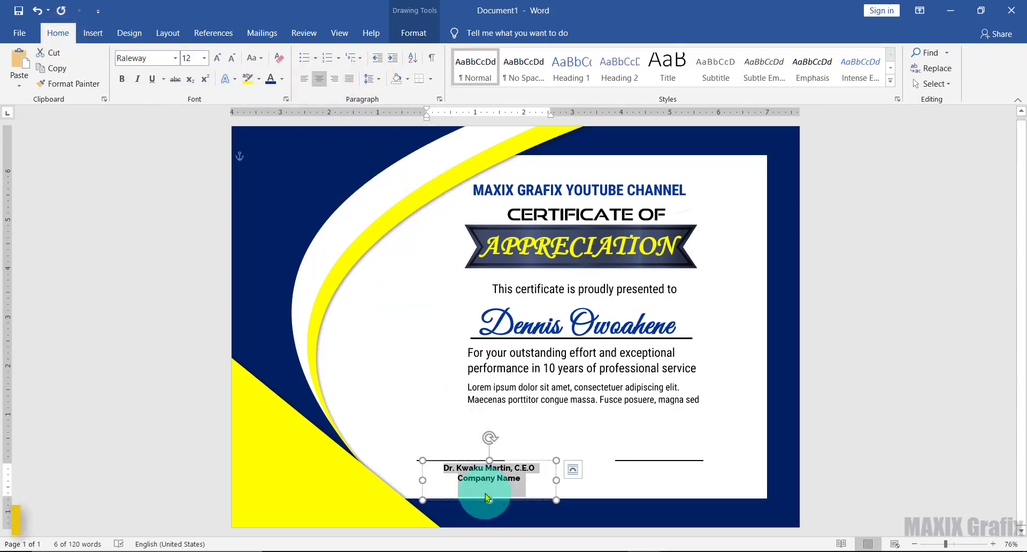
- Shorten the name box to two lines and lower the left signature line onto it
{"action": "mouse_move", "coordinate": [488, 500]}
{"action": "left_mouse_down"}
{"action": "mouse_move", "coordinate": [489, 491]}
{"action": "mouse_move", "coordinate": [546, 484]}
{"action": "left_mouse_up"}
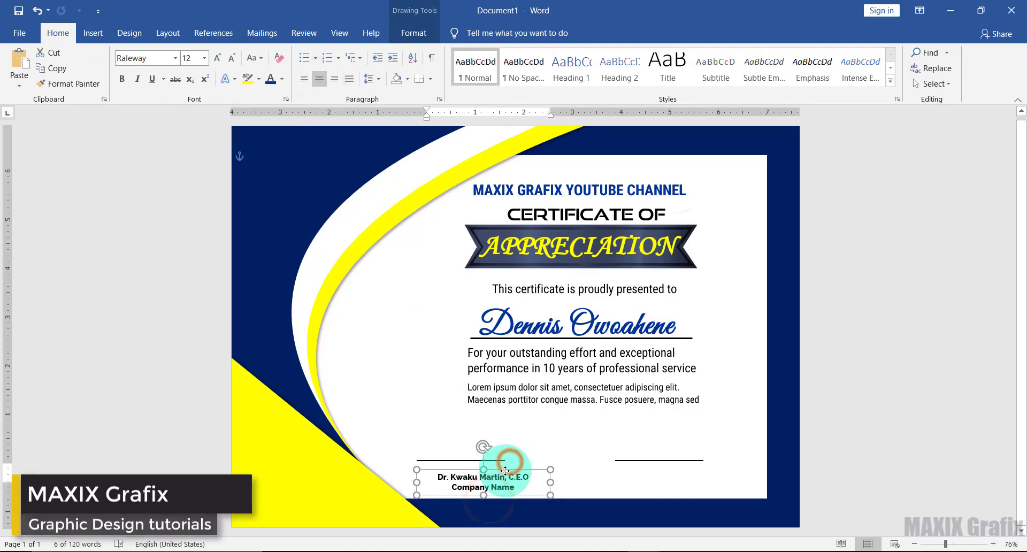
{"action": "left_click", "coordinate": [447, 460]}
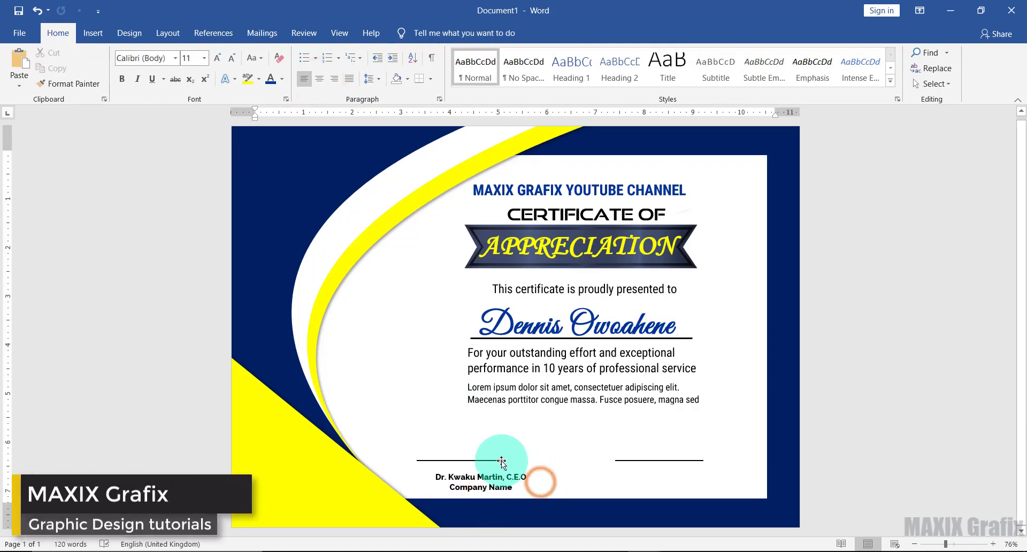
{"action": "left_click_drag", "start_coordinate": [496, 460], "coordinate": [515, 470]}
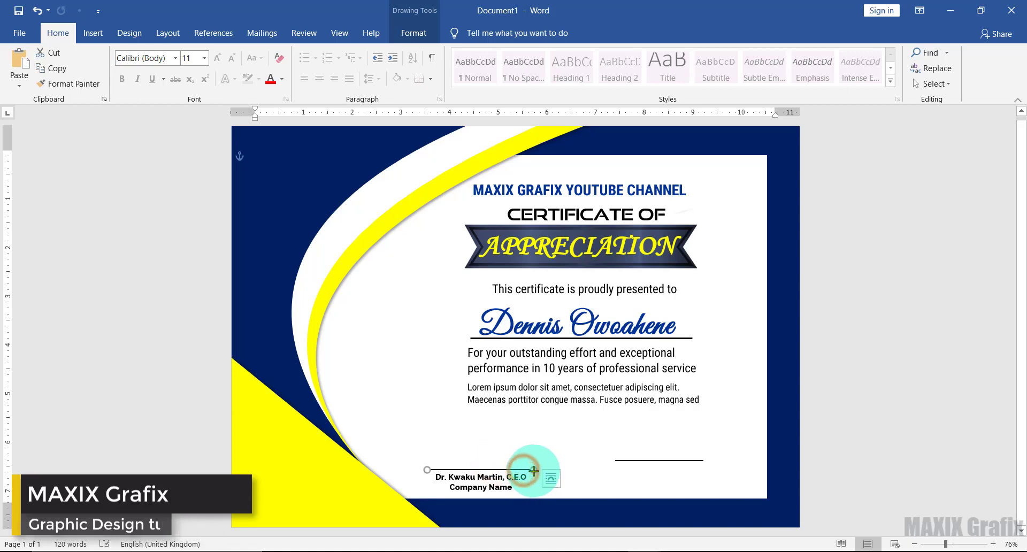
- Shift the right signature line further right and copy the name box beneath it
{"action": "left_click", "coordinate": [615, 460]}
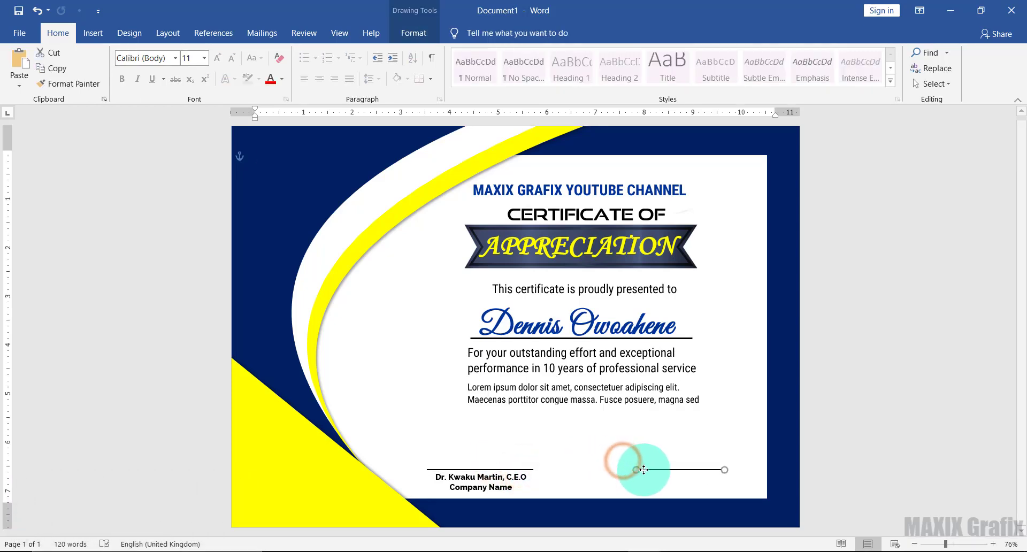
{"action": "left_click_drag", "start_coordinate": [628, 471], "coordinate": [653, 470]}
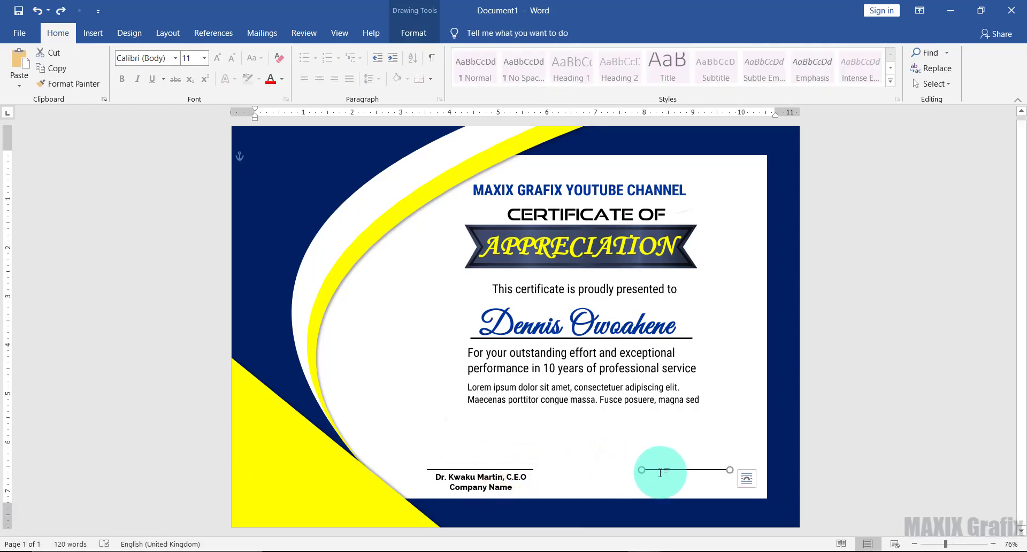
{"action": "left_click", "coordinate": [504, 479]}
{"action": "left_click_drag", "start_coordinate": [524, 495], "coordinate": [725, 498]}
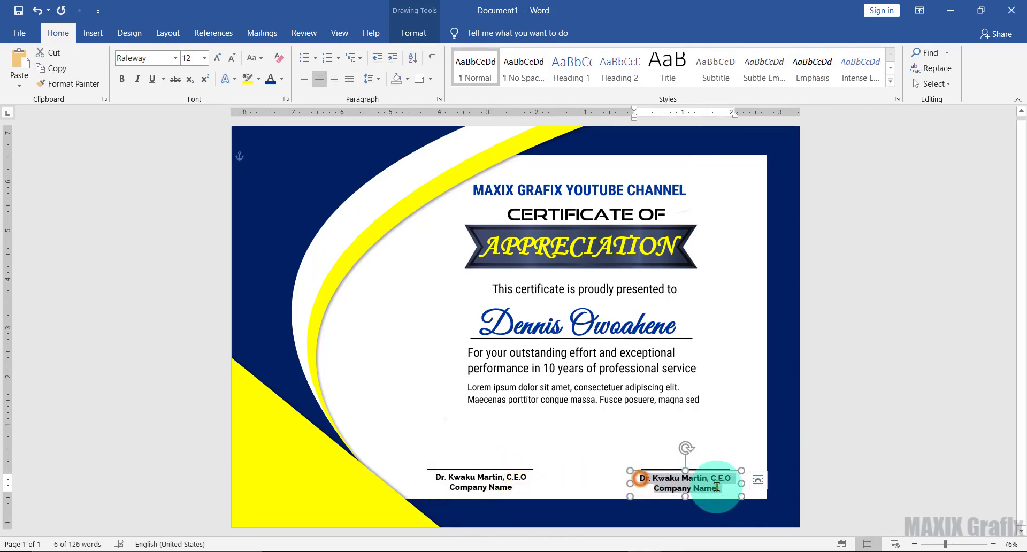
- Replace the copy's name with the second signatory's name and nudge the right line right
{"action": "left_click_drag", "start_coordinate": [638, 476], "coordinate": [716, 487]}
{"action": "type", "text": "Sam Michael, Chairman"}
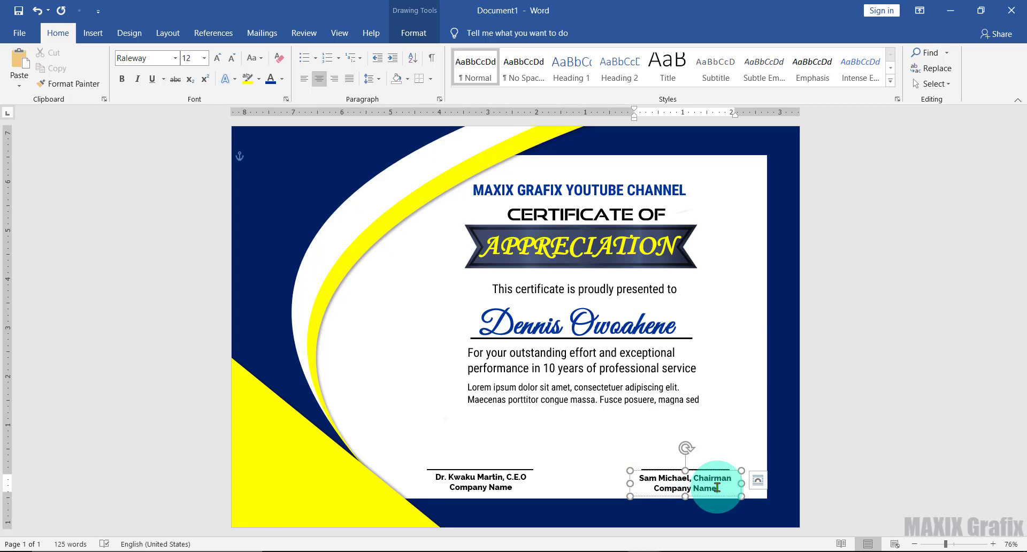
{"action": "left_click", "coordinate": [717, 470]}
{"action": "left_click", "coordinate": [728, 470]}
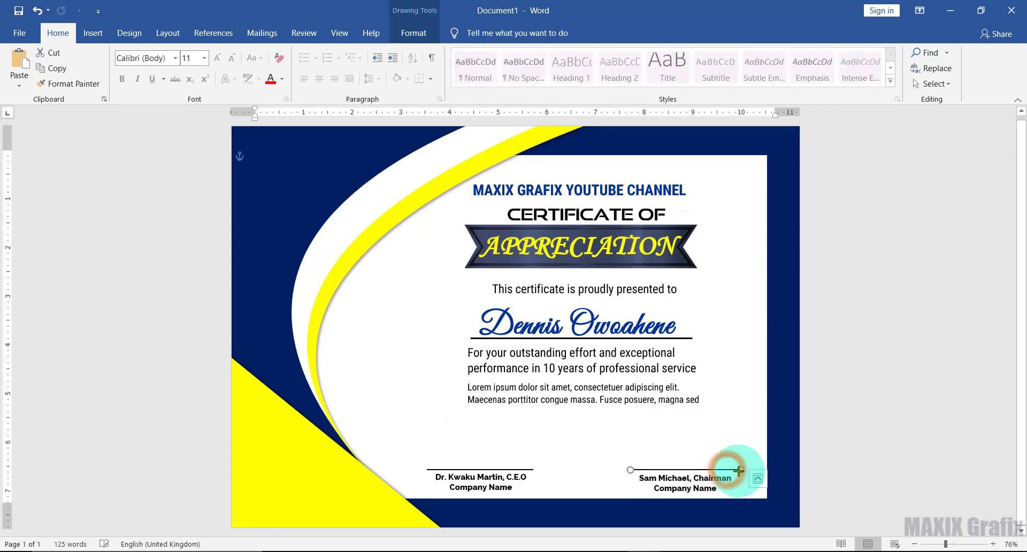
{"action": "left_click_drag", "start_coordinate": [738, 471], "coordinate": [742, 471]}
- Add a text box above the right signature line containing the second signatory's name
{"action": "left_click", "coordinate": [93, 33]}
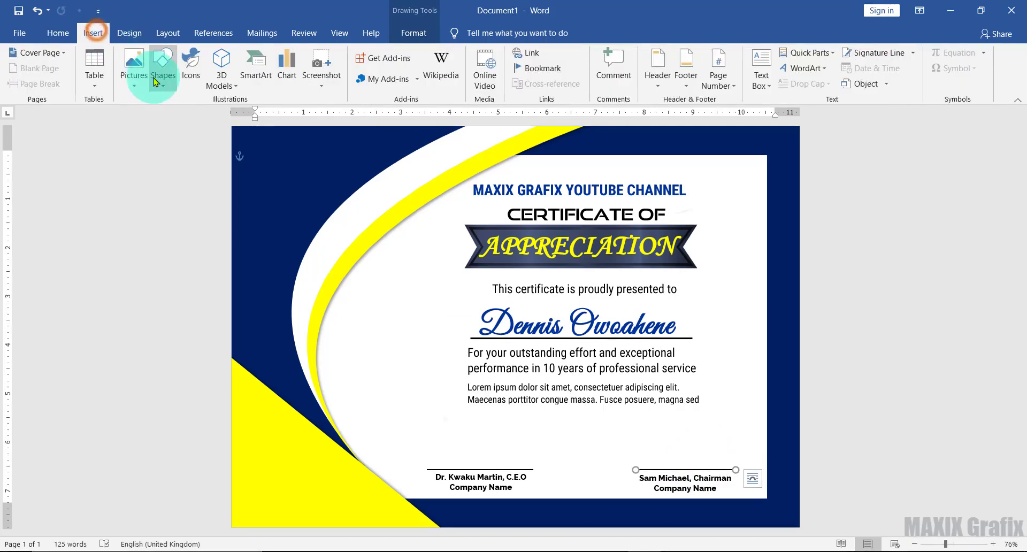
{"action": "left_click", "coordinate": [155, 81]}
{"action": "left_click", "coordinate": [161, 212]}
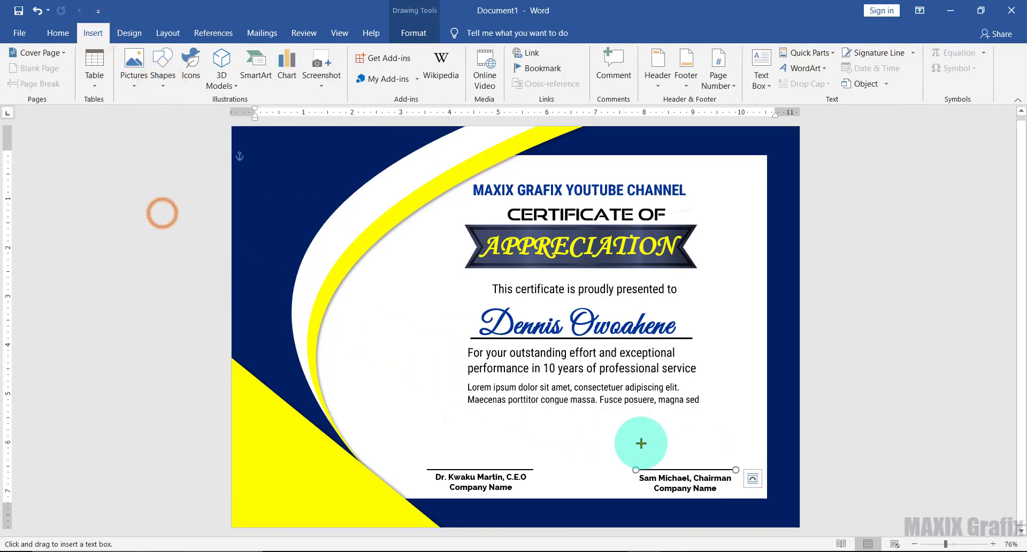
{"action": "left_click_drag", "start_coordinate": [653, 436], "coordinate": [725, 465]}
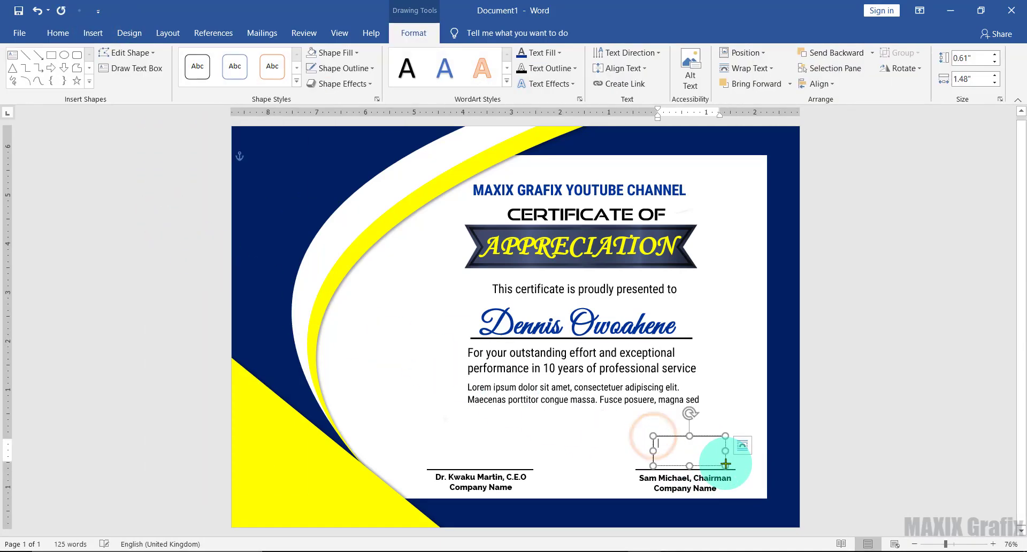
{"action": "type", "text": "Michael"}
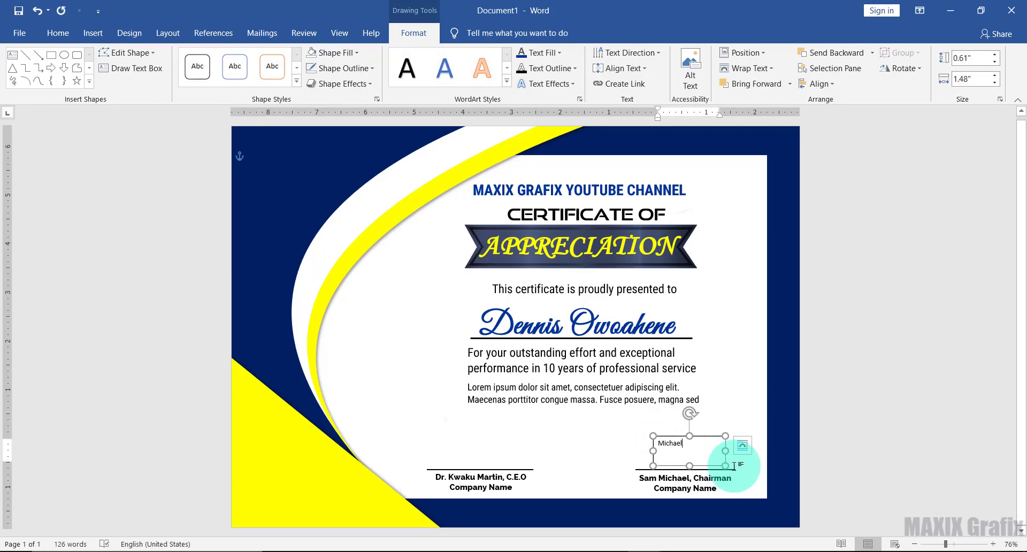
- Format the signature as bold Monsieur La Doulaise at 26 pt
{"action": "left_click_drag", "start_coordinate": [694, 447], "coordinate": [656, 445]}
{"action": "left_click", "coordinate": [670, 429]}
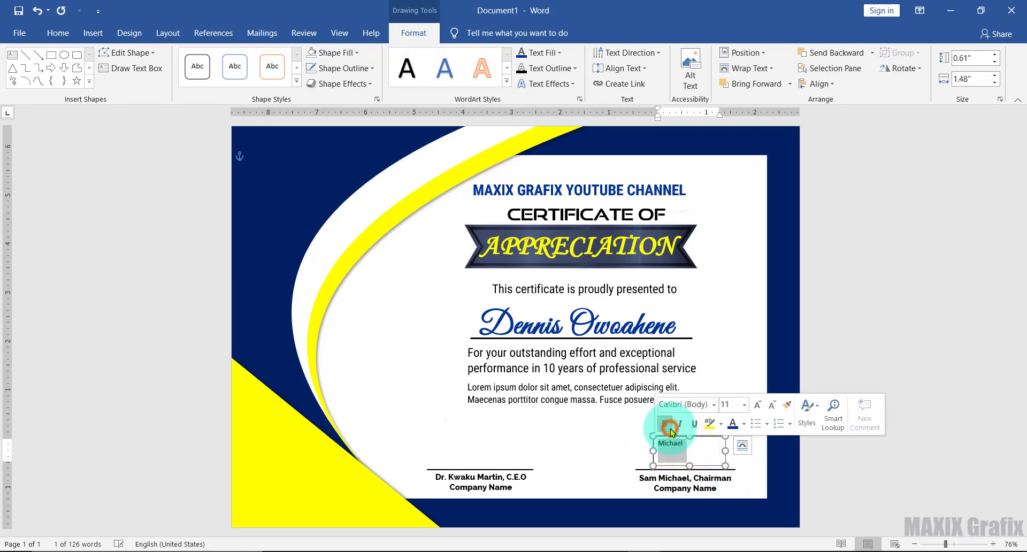
{"action": "left_click", "coordinate": [714, 404]}
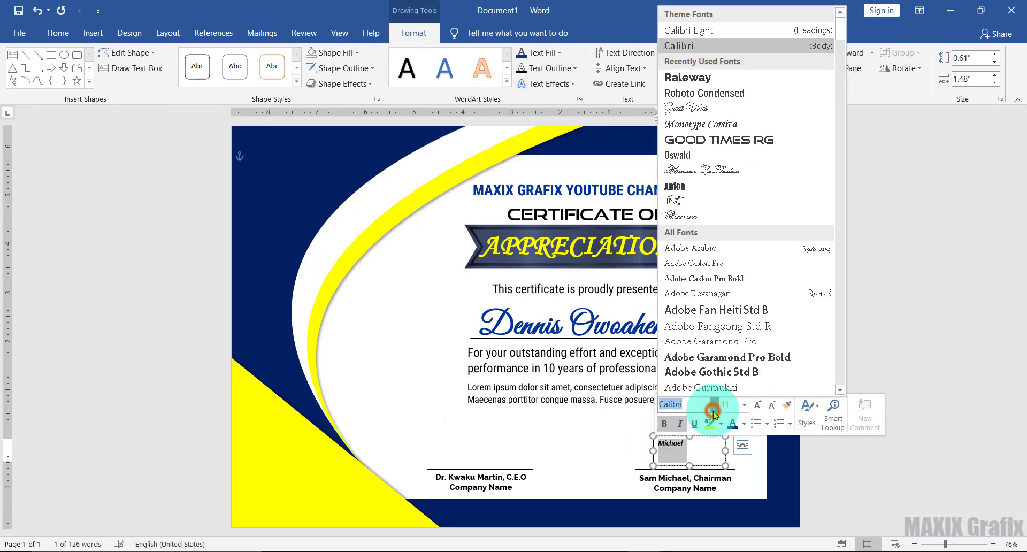
{"action": "left_click", "coordinate": [721, 172]}
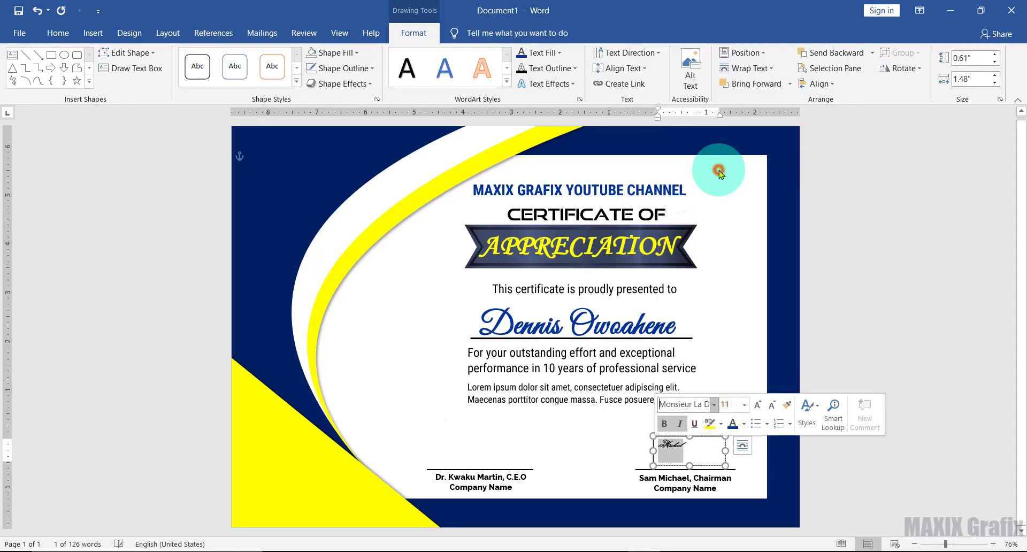
{"action": "left_click", "coordinate": [744, 405]}
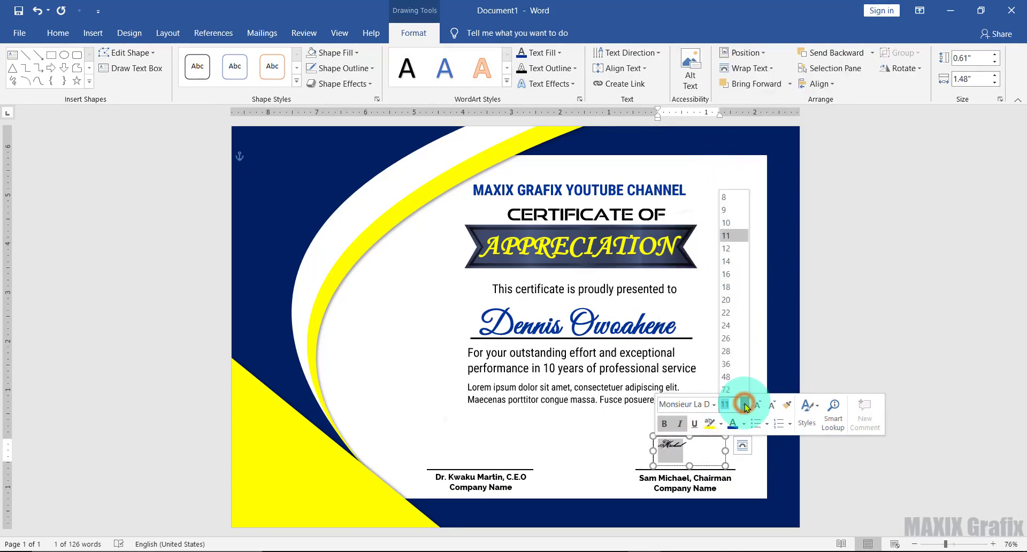
{"action": "left_click", "coordinate": [727, 338]}
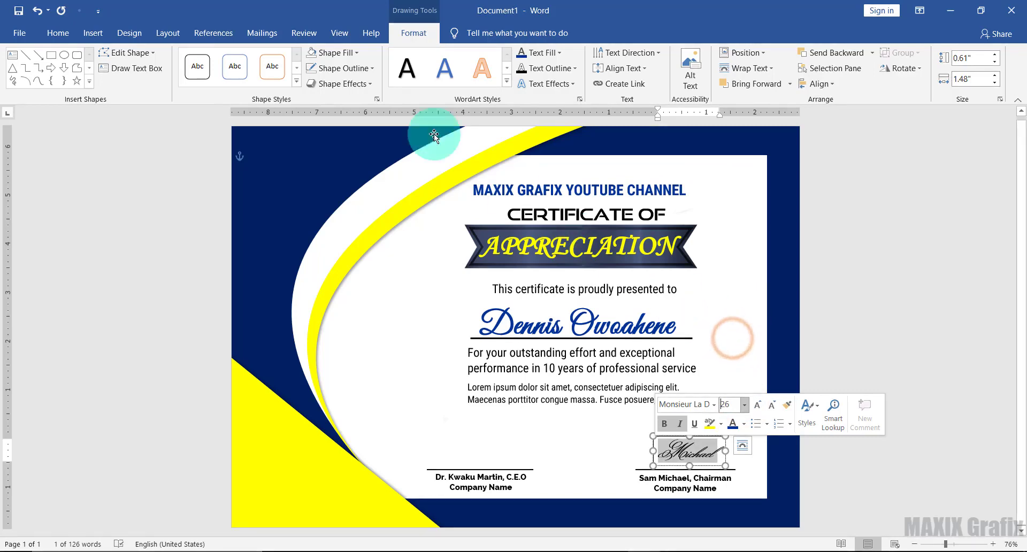
- Remove the signature box's fill and outline and tilt it slightly counter-clockwise
{"action": "left_click", "coordinate": [347, 52]}
{"action": "left_click", "coordinate": [362, 202]}
{"action": "left_click", "coordinate": [340, 68]}
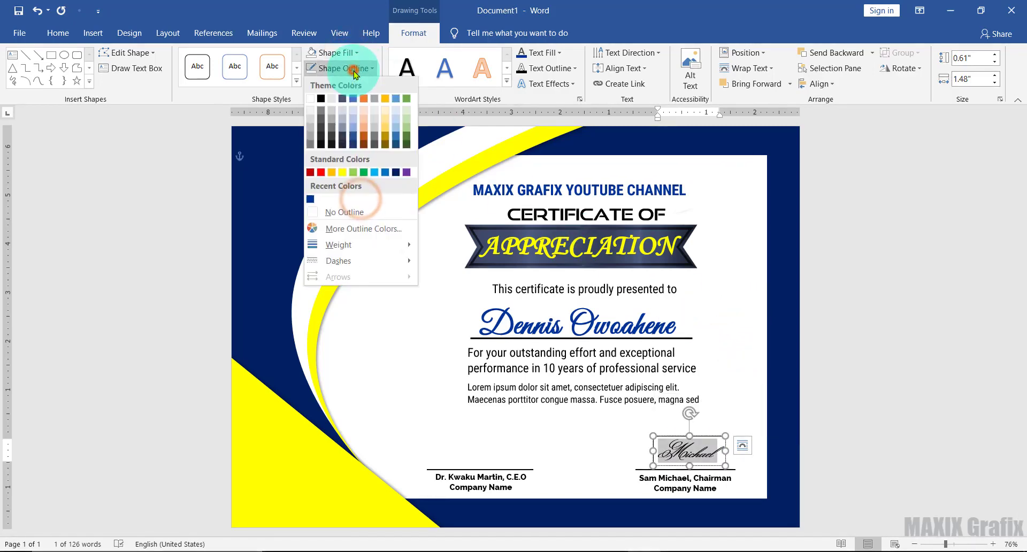
{"action": "left_click", "coordinate": [365, 216]}
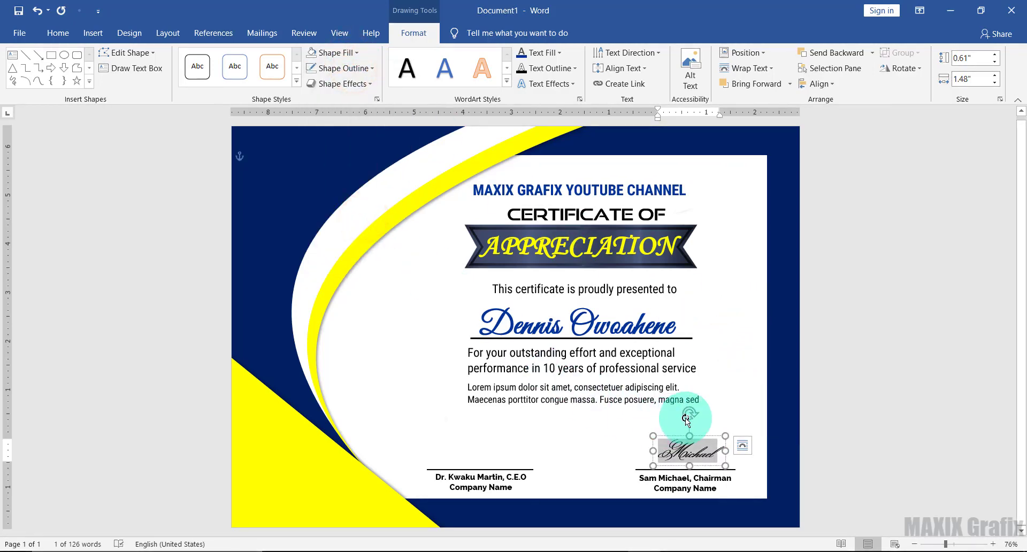
{"action": "left_click_drag", "start_coordinate": [691, 415], "coordinate": [692, 441]}
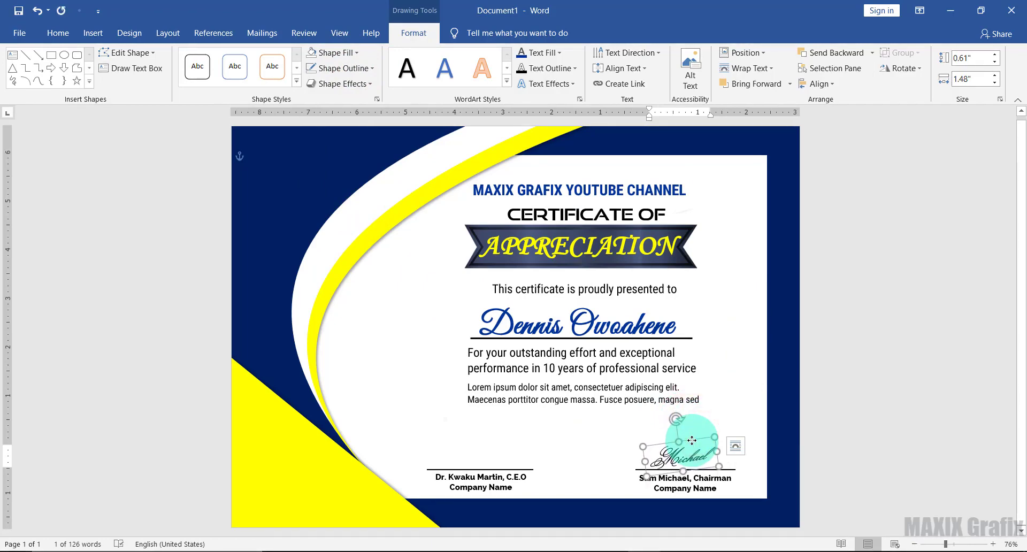
- Copy the signature above the left line with the first signatory's name, then copy the name box to the left side
{"action": "left_click_drag", "start_coordinate": [692, 440], "coordinate": [490, 438], "text": "ctrl"}
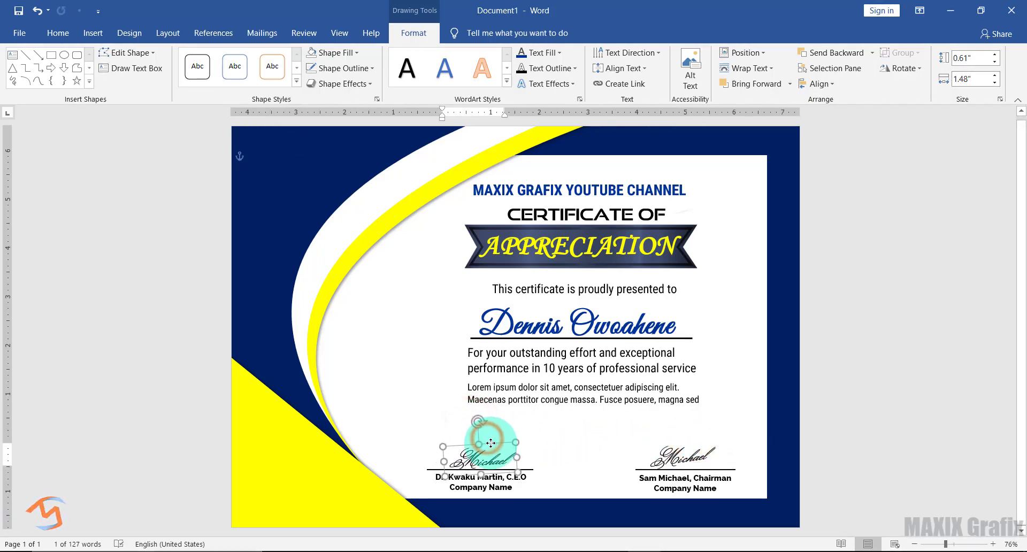
{"action": "double_click", "coordinate": [479, 456]}
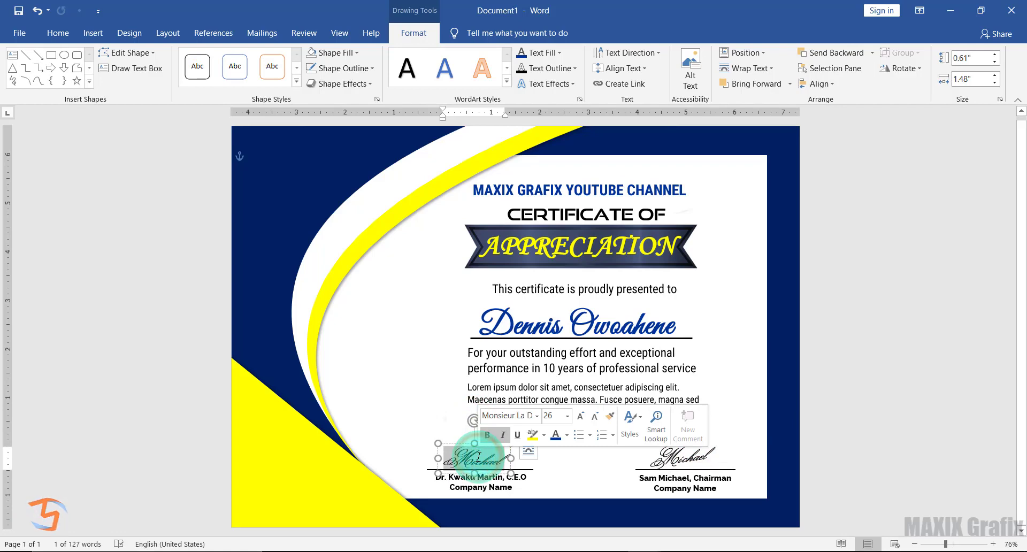
{"action": "type", "text": "Kwaku"}
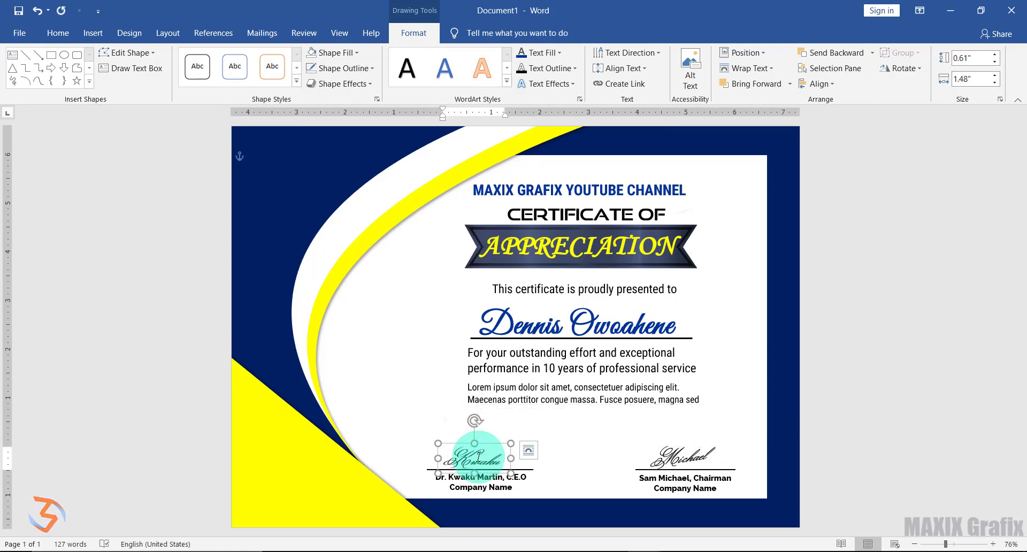
{"action": "left_click", "coordinate": [471, 480]}
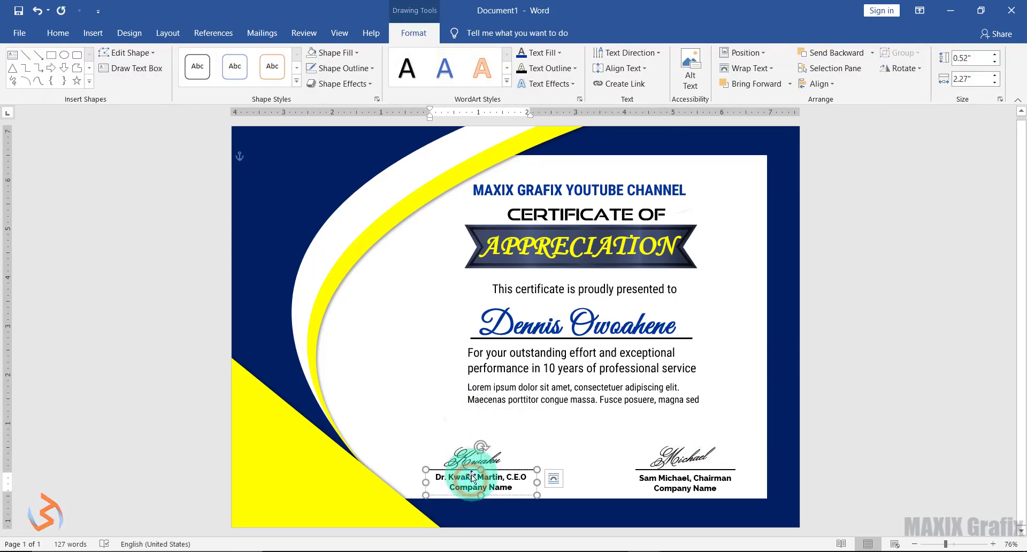
{"action": "left_click_drag", "start_coordinate": [471, 472], "coordinate": [374, 360], "text": "ctrl"}
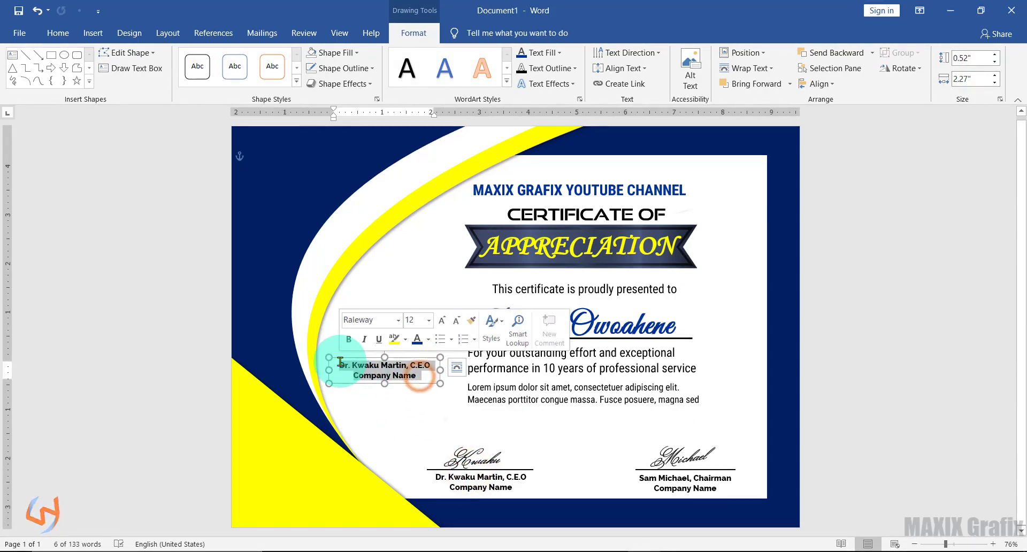
- Type the Date label, fit its box to the text, and set it to 14 pt
{"action": "type", "text": "Date"}
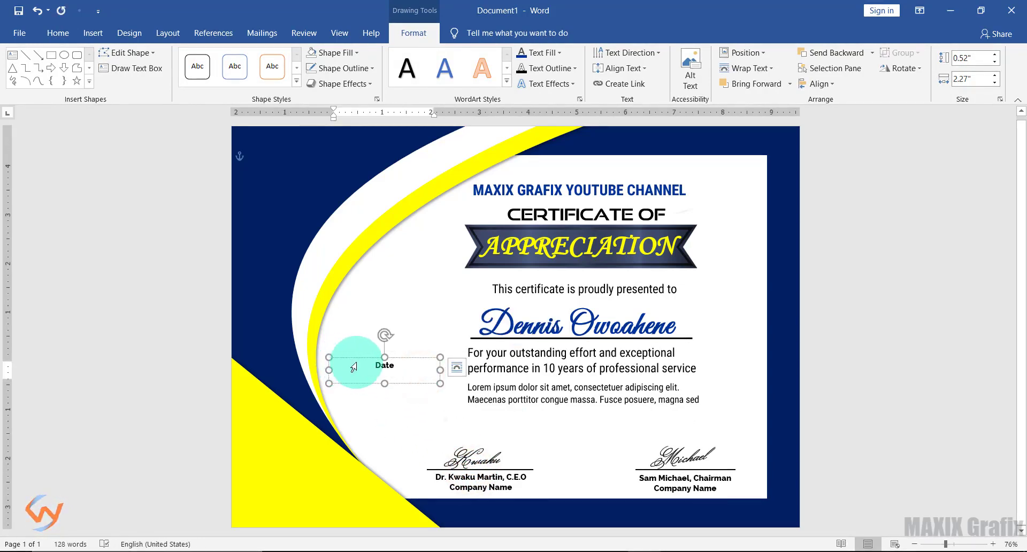
{"action": "left_click_drag", "start_coordinate": [440, 371], "coordinate": [407, 369], "text": "ctrl"}
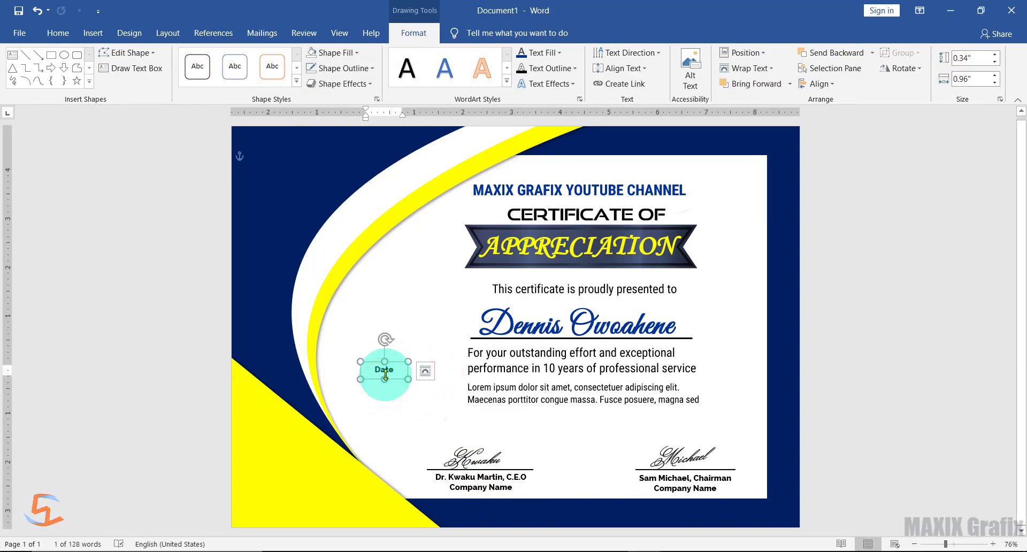
{"action": "double_click", "coordinate": [384, 370]}
{"action": "left_click", "coordinate": [473, 329]}
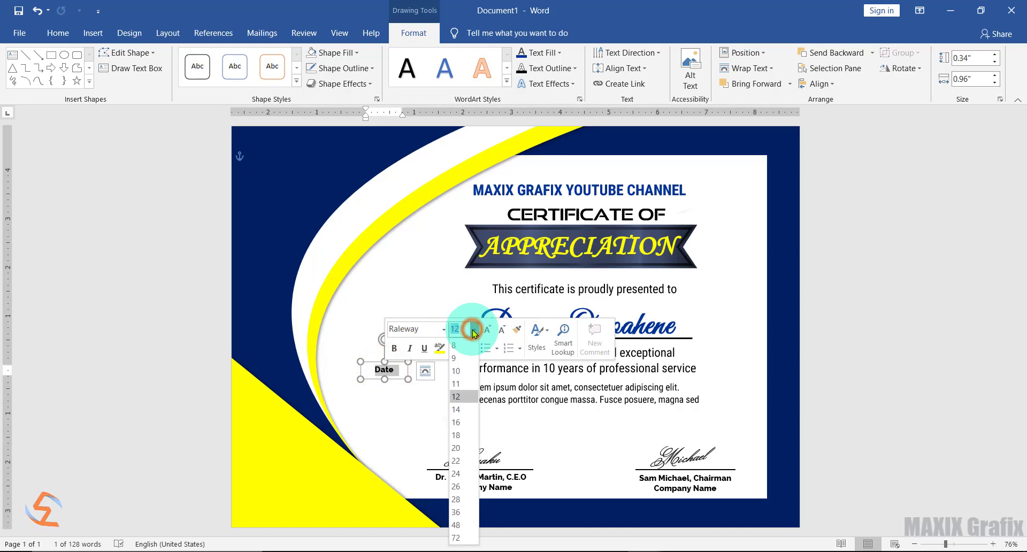
{"action": "left_click", "coordinate": [462, 410]}
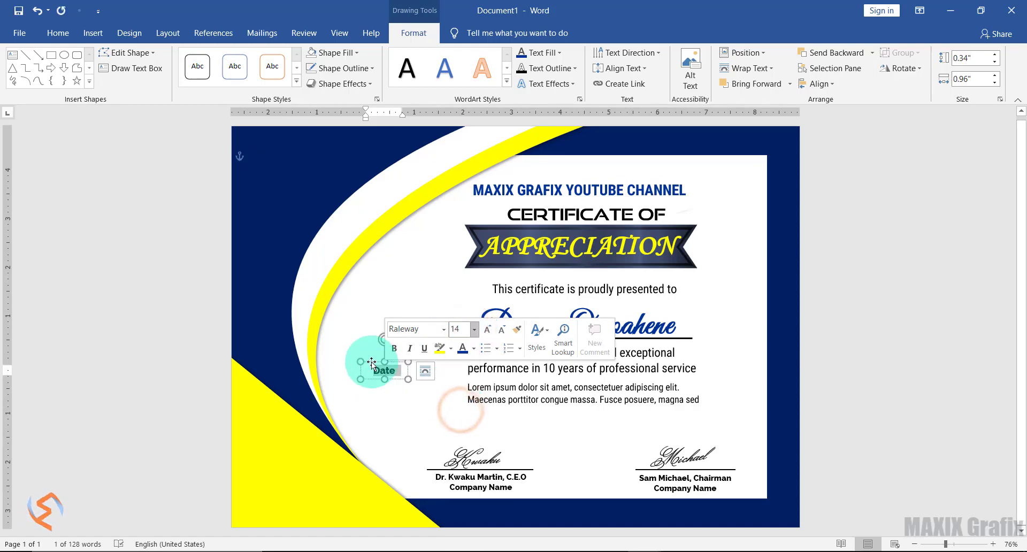
- Draw a thicker black horizontal line beside the Date label
{"action": "left_click", "coordinate": [89, 81]}
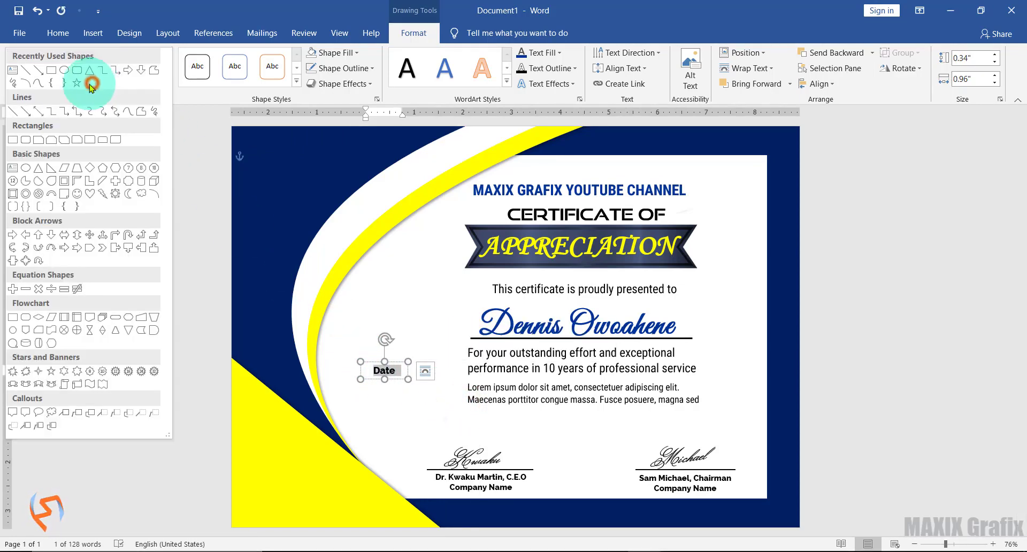
{"action": "left_click", "coordinate": [12, 110]}
{"action": "left_click_drag", "start_coordinate": [335, 349], "coordinate": [436, 339]}
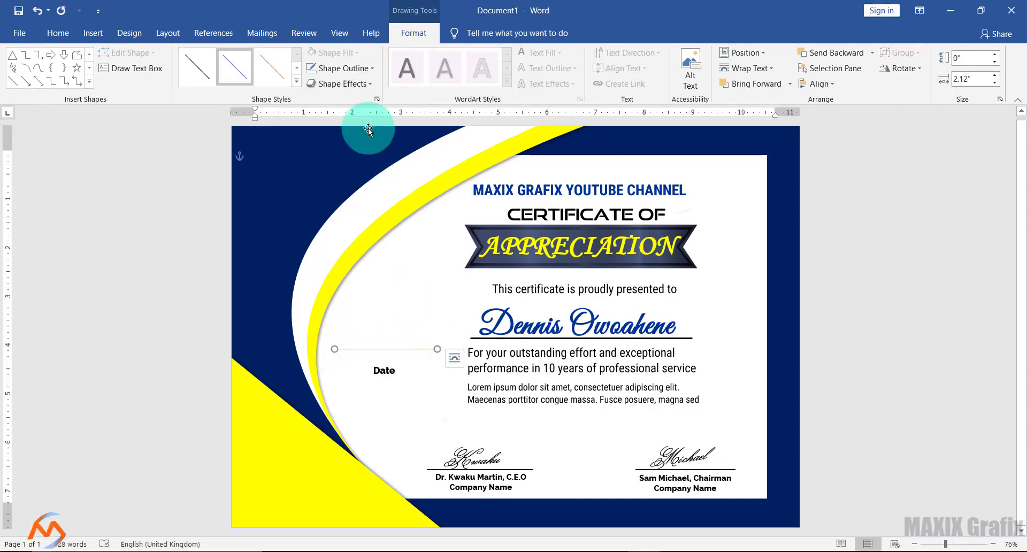
{"action": "left_click", "coordinate": [348, 68]}
{"action": "left_click", "coordinate": [322, 99]}
{"action": "left_click", "coordinate": [345, 68]}
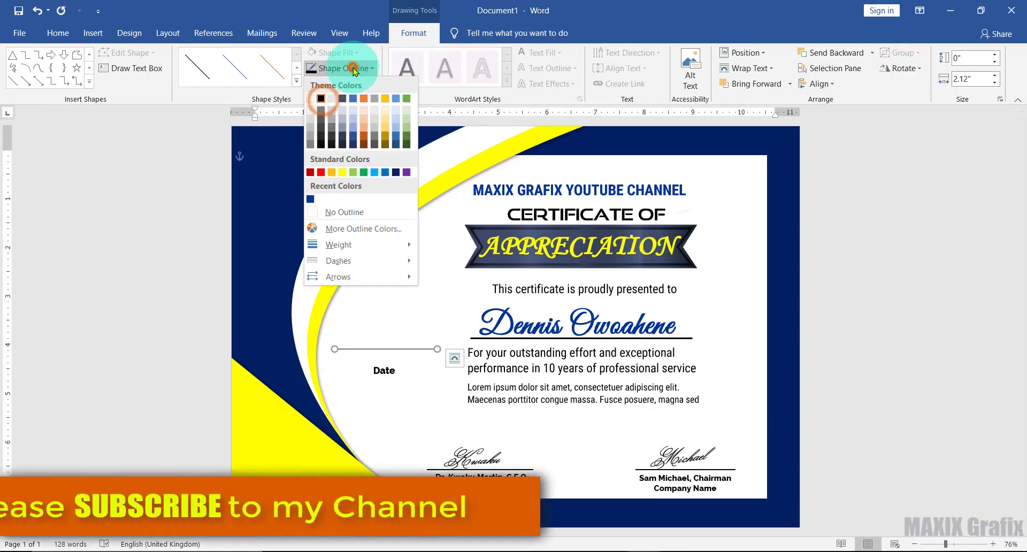
{"action": "mouse_move", "coordinate": [371, 247]}
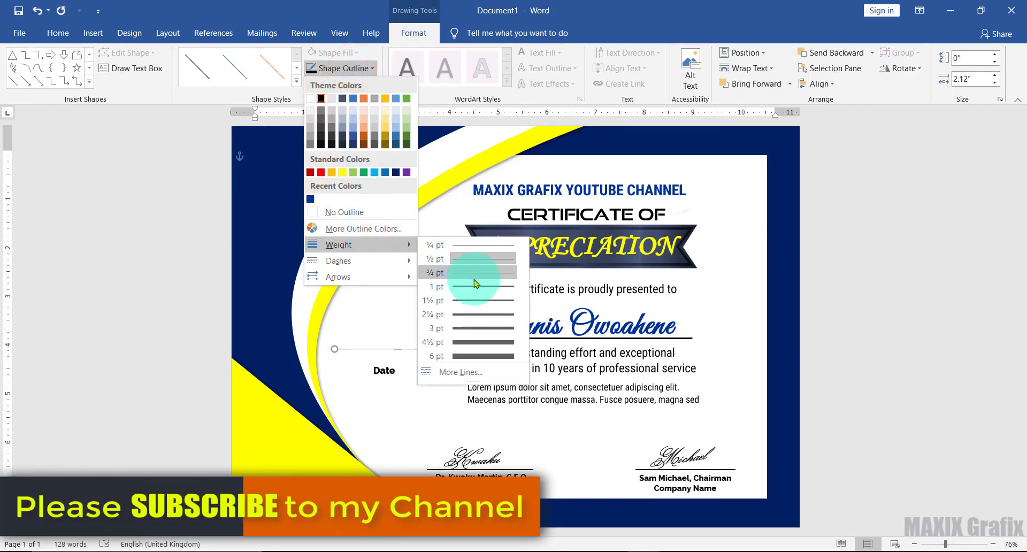
{"action": "left_click", "coordinate": [473, 304]}
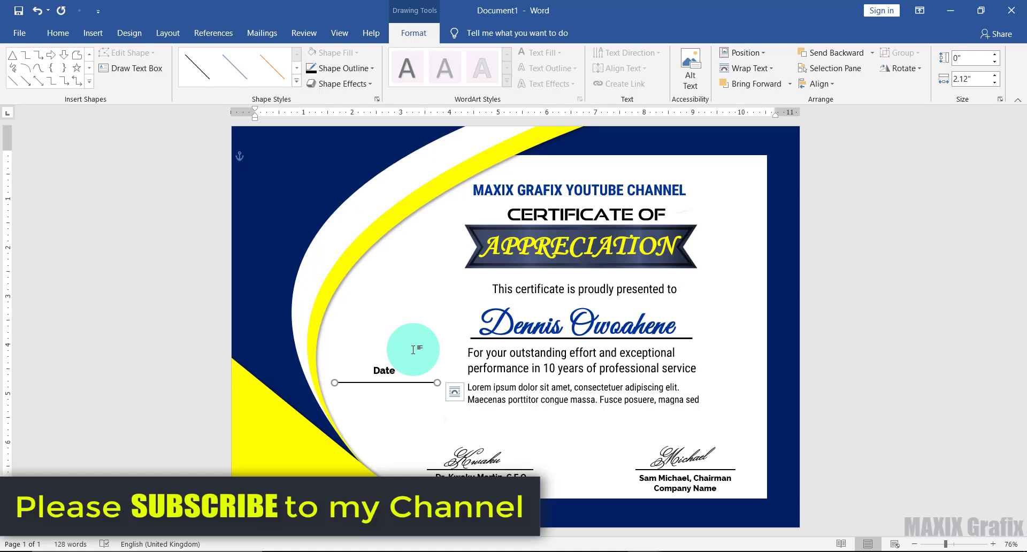
- Move the Date label just below the date line
{"action": "left_click", "coordinate": [397, 366]}
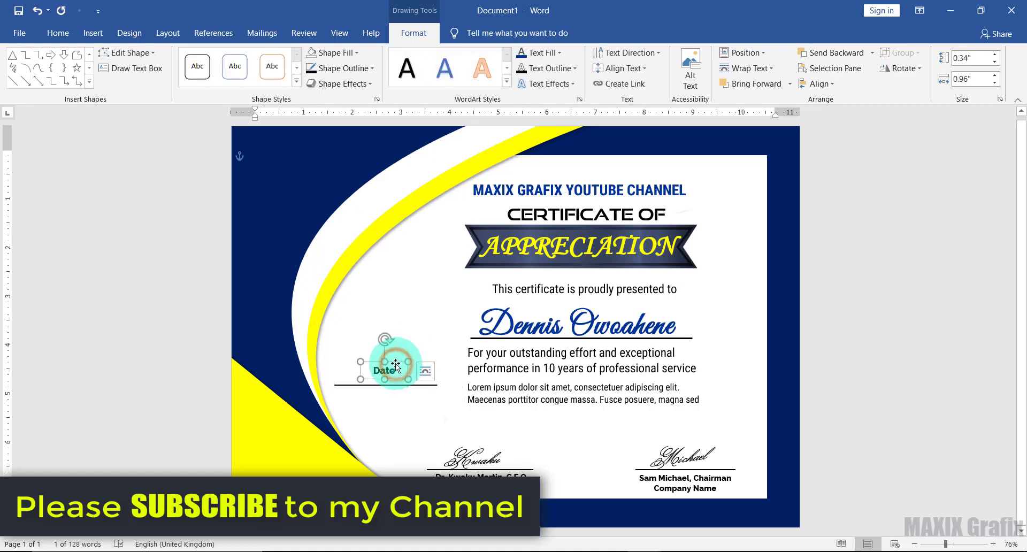
{"action": "left_click_drag", "start_coordinate": [396, 365], "coordinate": [396, 390]}
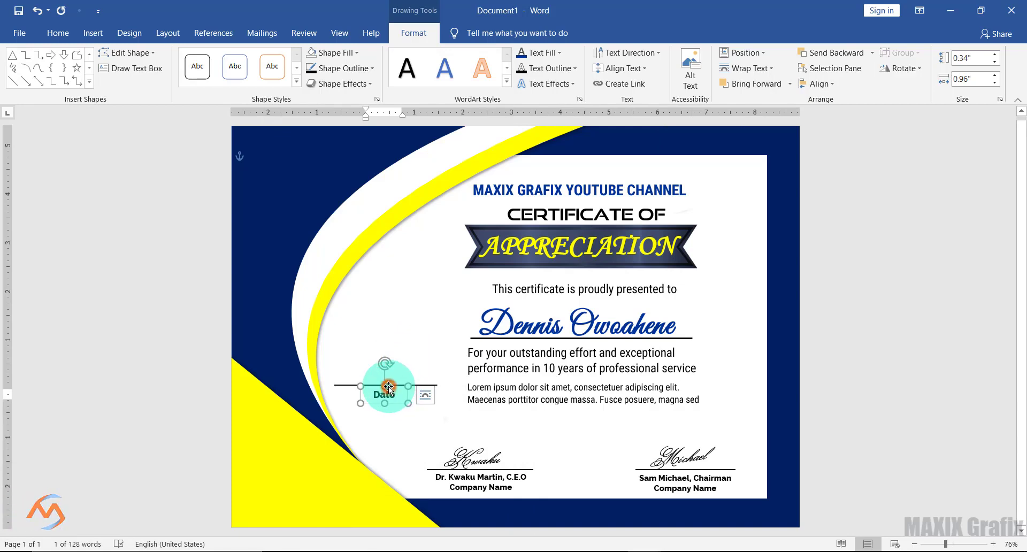
{"action": "left_click", "coordinate": [396, 385]}
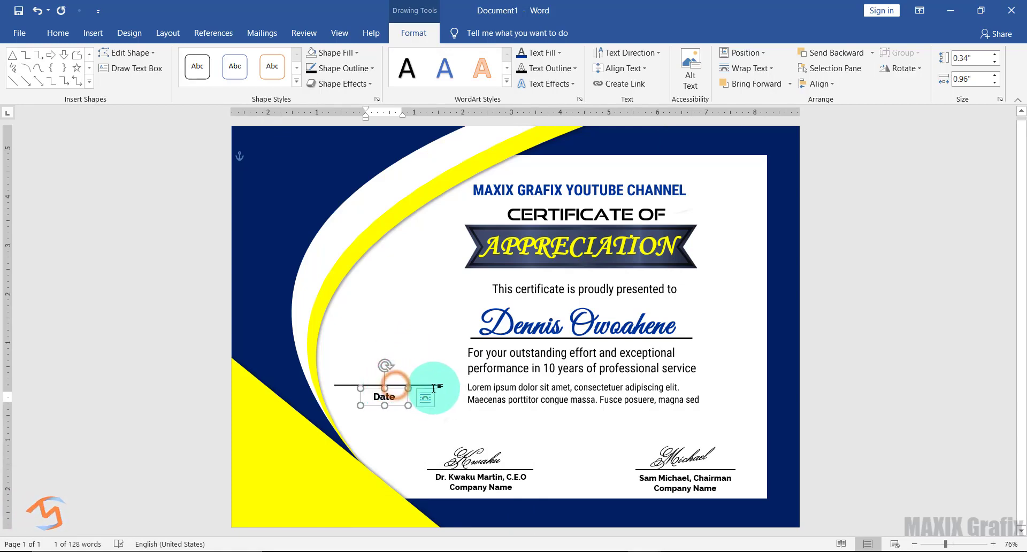
{"action": "left_click", "coordinate": [436, 385]}
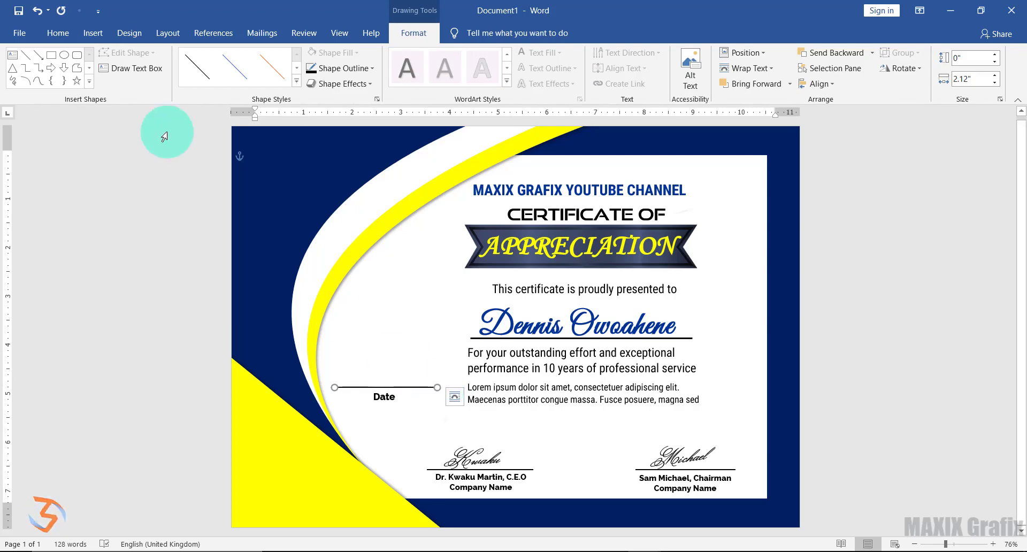
{"action": "left_click", "coordinate": [96, 38]}
- Insert certificate 2 LOGO.png, position it top right, and shrink it to 1.37 × 1.12 inches
{"action": "left_click", "coordinate": [134, 67]}
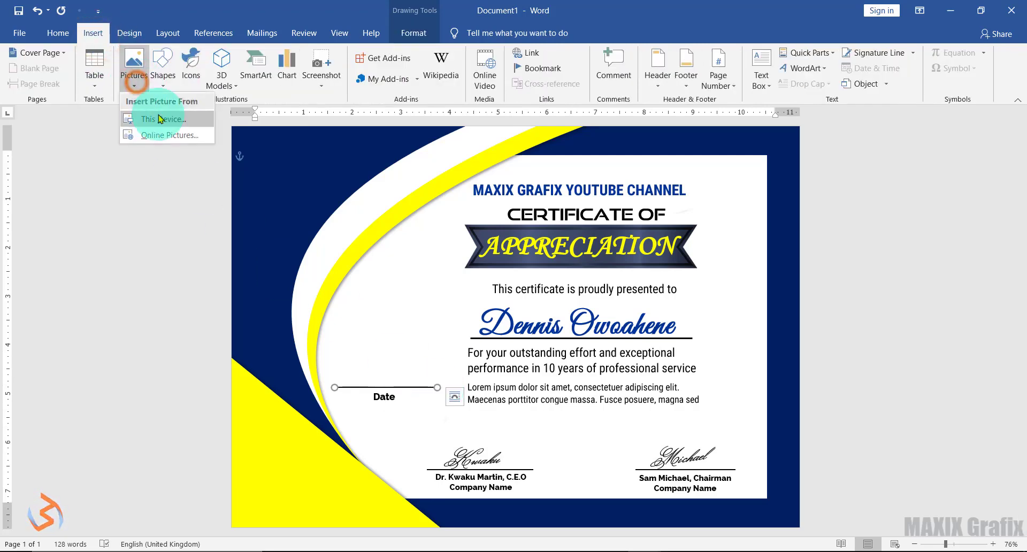
{"action": "left_click", "coordinate": [159, 115]}
{"action": "left_click", "coordinate": [353, 144]}
{"action": "left_click", "coordinate": [810, 479]}
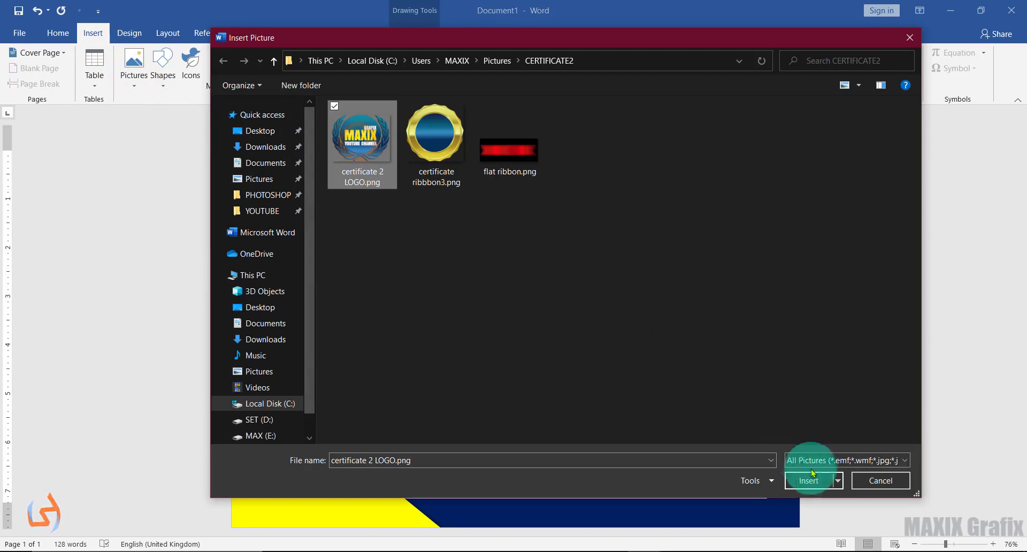
{"action": "left_click", "coordinate": [682, 49]}
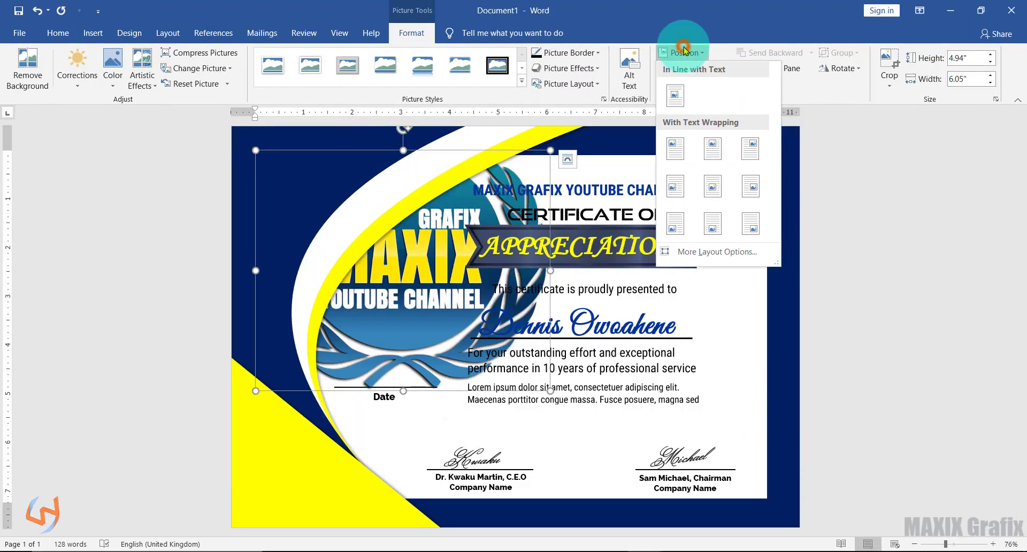
{"action": "left_click", "coordinate": [749, 154]}
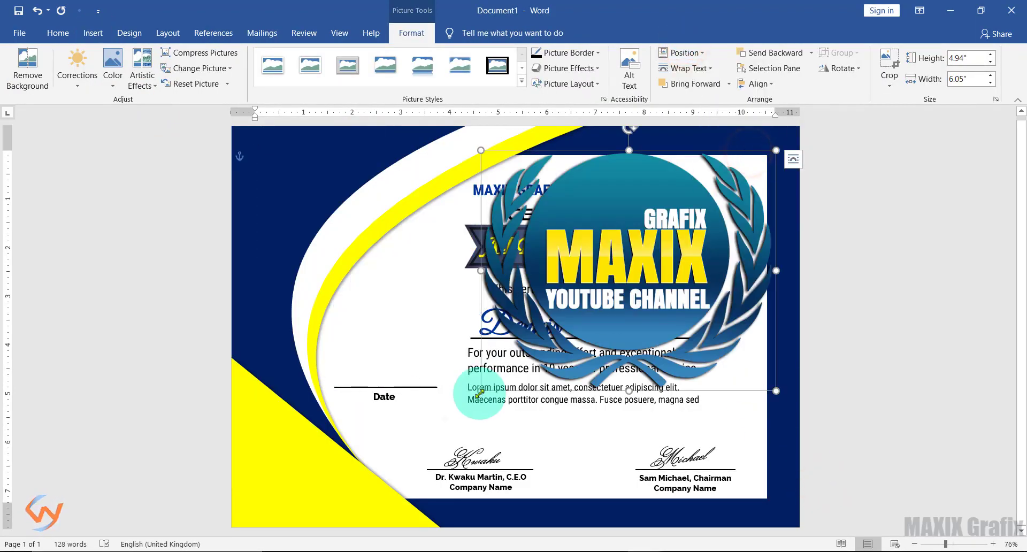
{"action": "left_click_drag", "start_coordinate": [480, 392], "coordinate": [728, 203]}
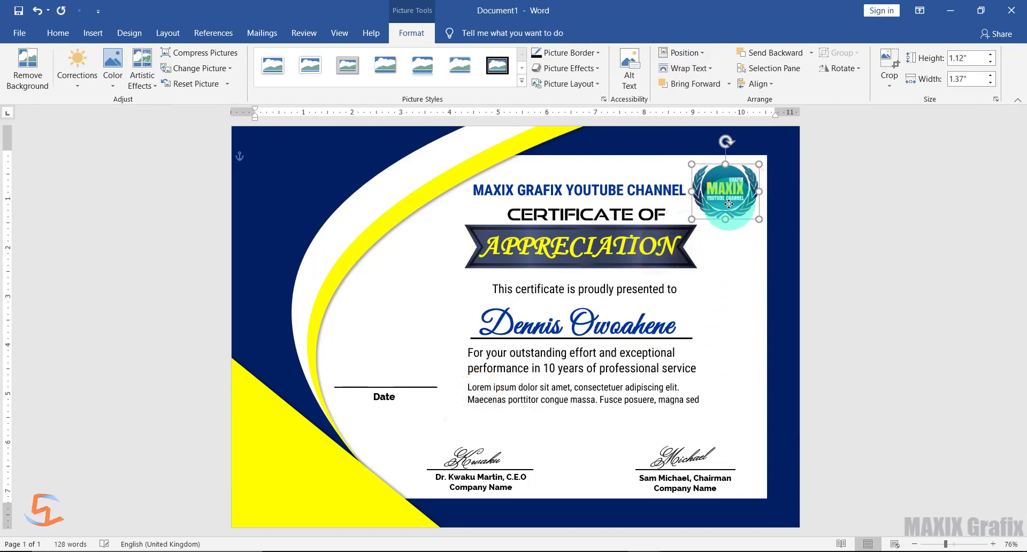
{"action": "left_click", "coordinate": [93, 33]}
- Insert certificate ribbbon3.png and float it in front of the text
{"action": "left_click", "coordinate": [134, 75]}
{"action": "left_click", "coordinate": [160, 105]}
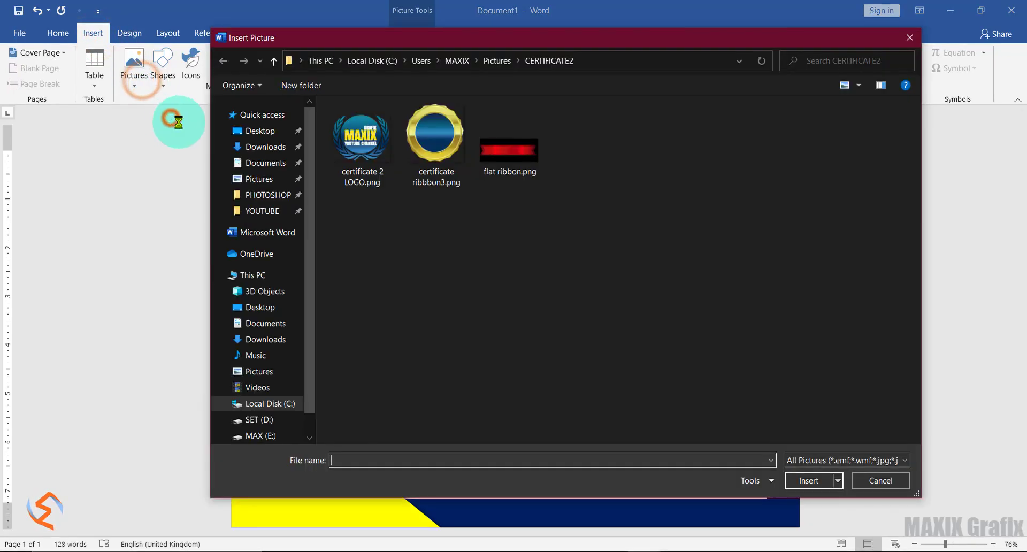
{"action": "left_click", "coordinate": [436, 136]}
{"action": "left_click", "coordinate": [809, 480]}
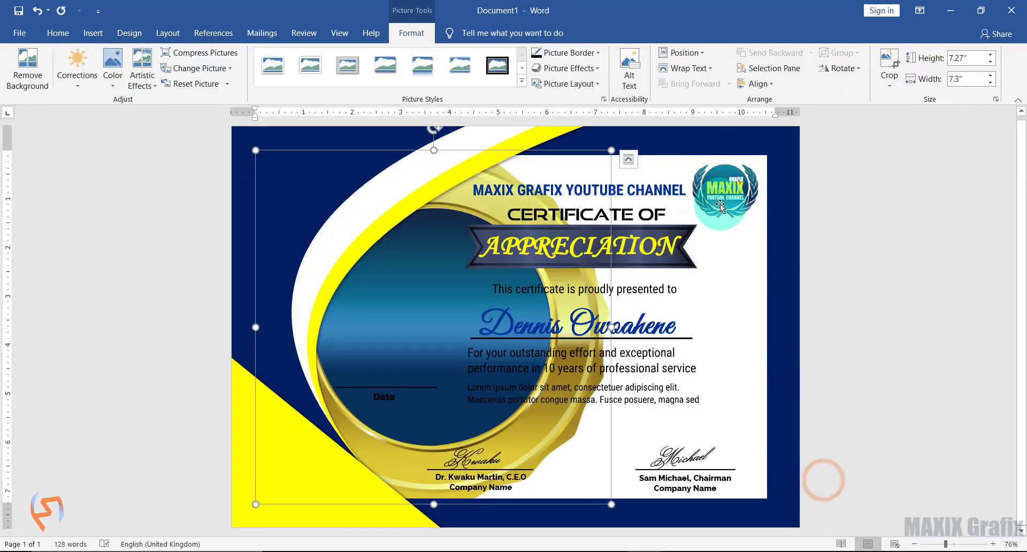
{"action": "left_click", "coordinate": [692, 53]}
{"action": "left_click", "coordinate": [688, 145]}
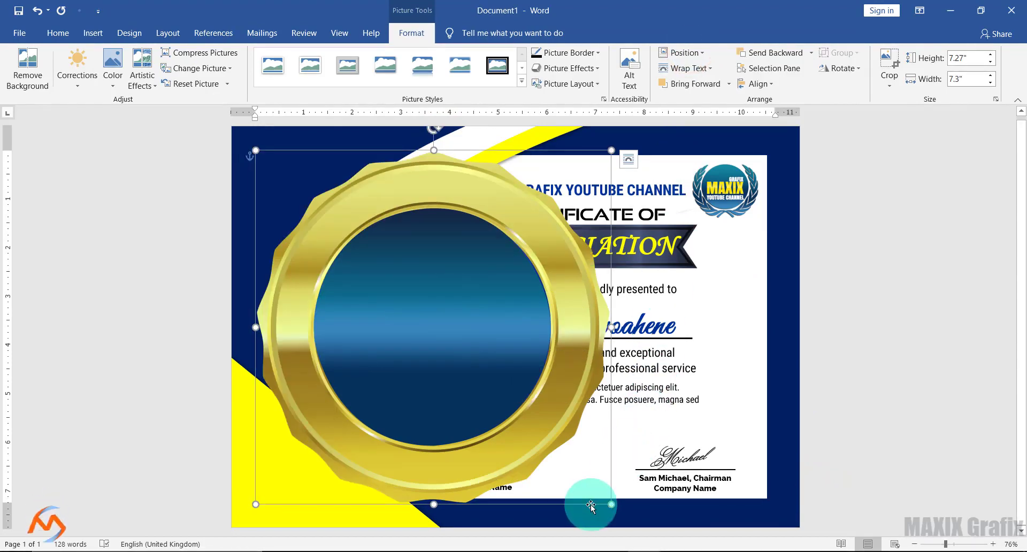
- Shrink the medal to about 2.67 by 2.68 inches and tilt it counter-clockwise
{"action": "left_click_drag", "start_coordinate": [612, 505], "coordinate": [386, 279]}
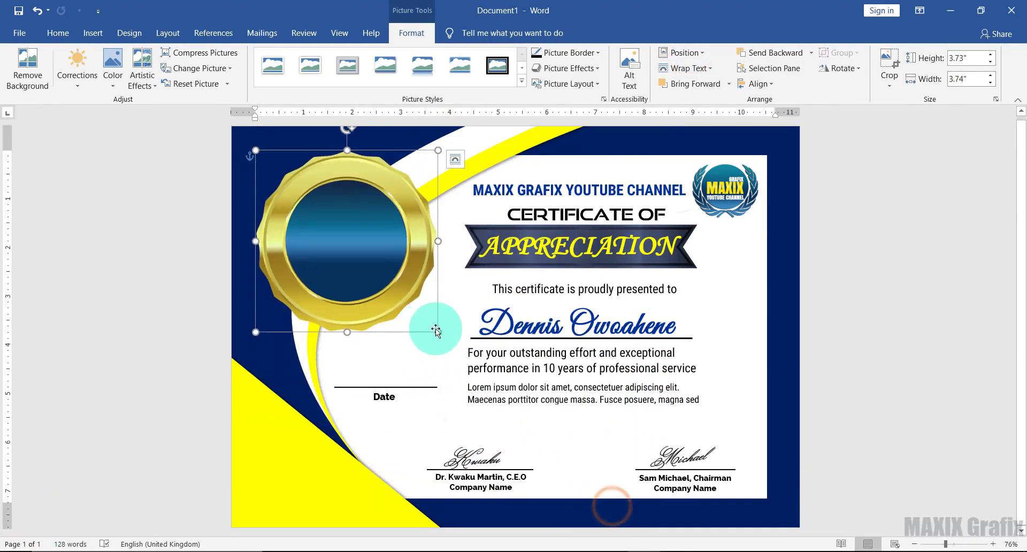
{"action": "left_click_drag", "start_coordinate": [337, 232], "coordinate": [346, 240]}
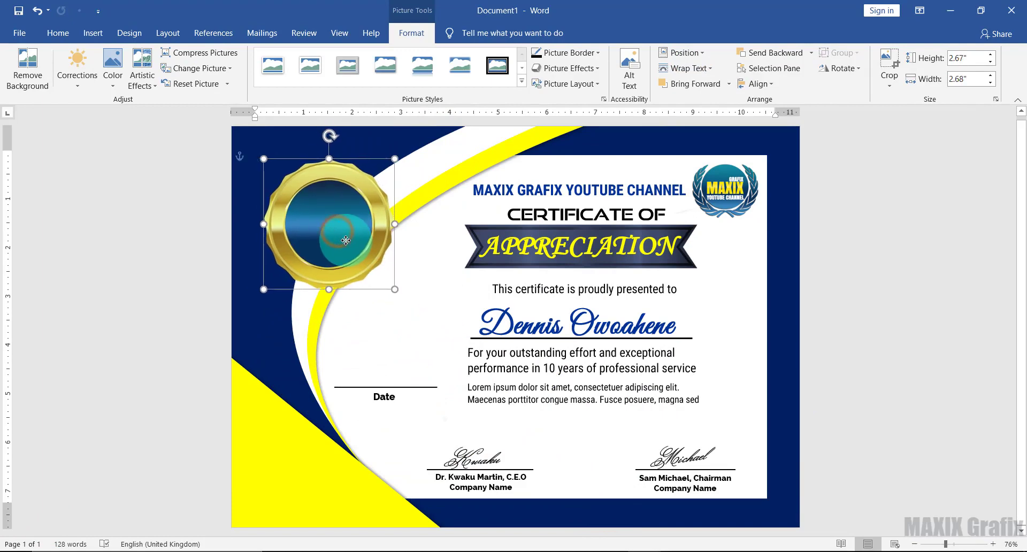
{"action": "left_click_drag", "start_coordinate": [329, 140], "coordinate": [299, 172]}
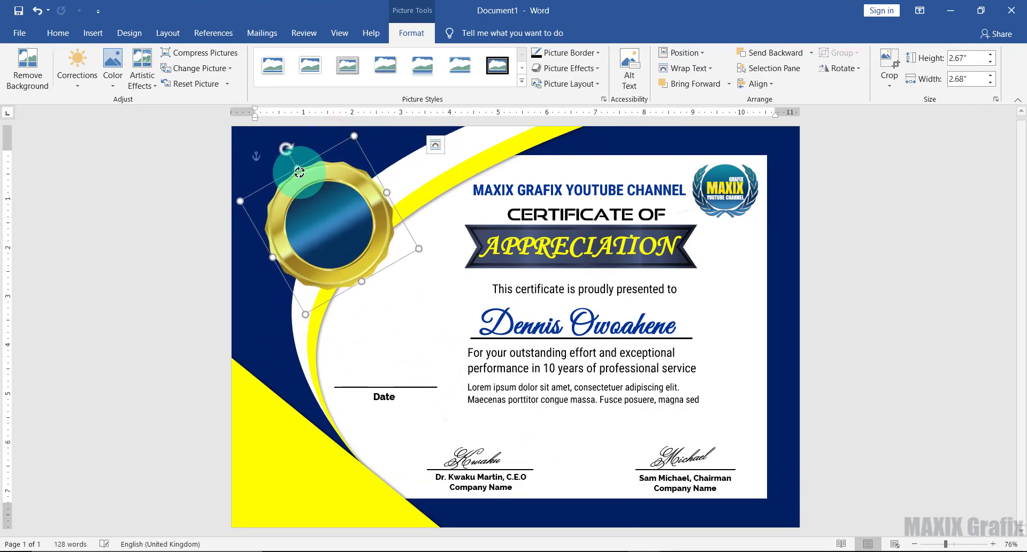
{"action": "left_click", "coordinate": [93, 33]}
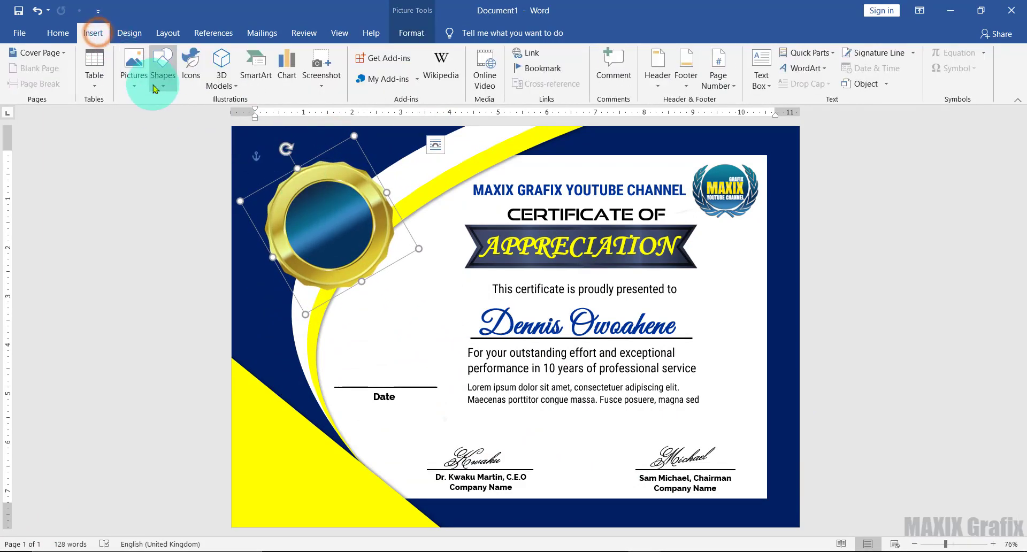
{"action": "left_click", "coordinate": [158, 85]}
- Add a BEST text box over the medal in bold 22-pt Oswald
{"action": "left_click", "coordinate": [157, 212]}
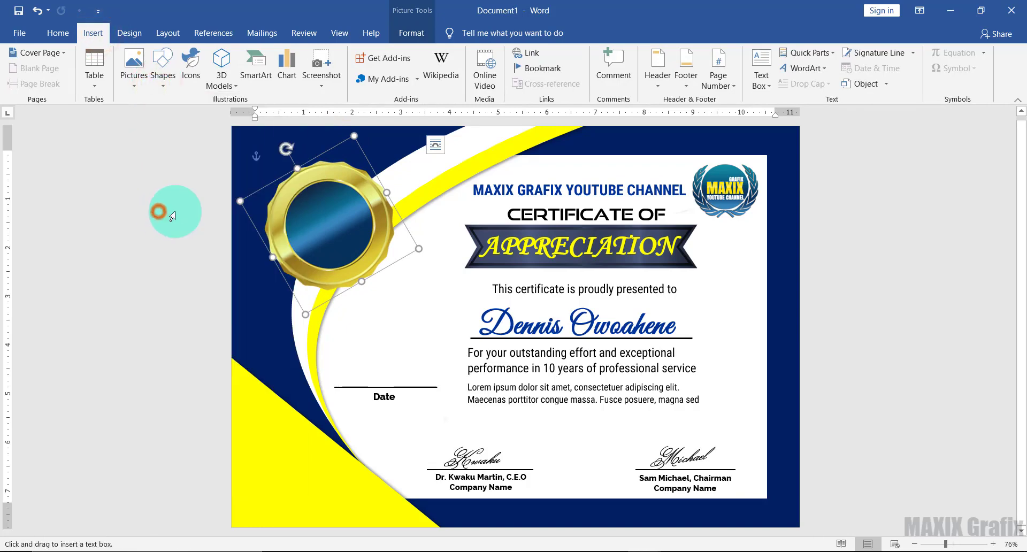
{"action": "left_click_drag", "start_coordinate": [336, 212], "coordinate": [425, 265]}
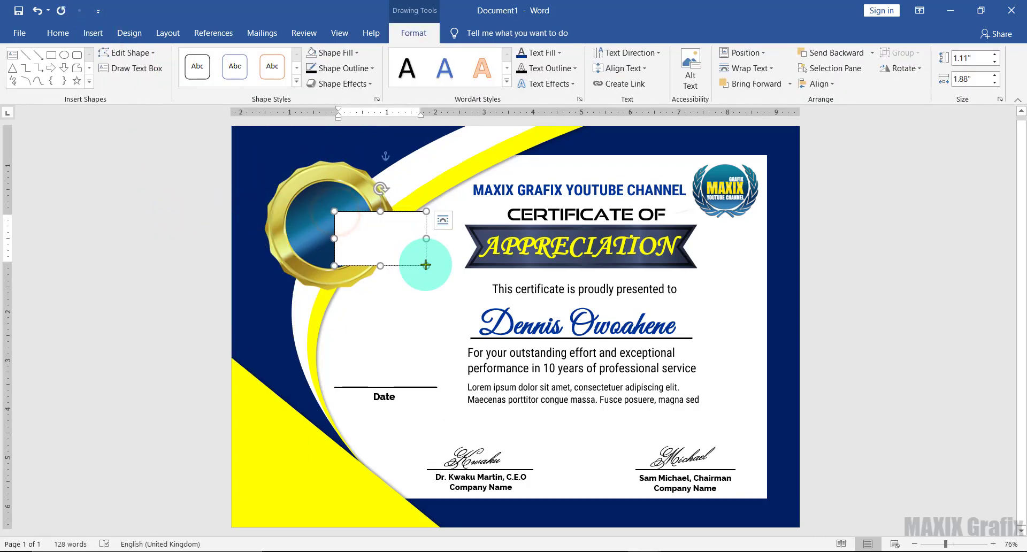
{"action": "type", "text": "BEST"}
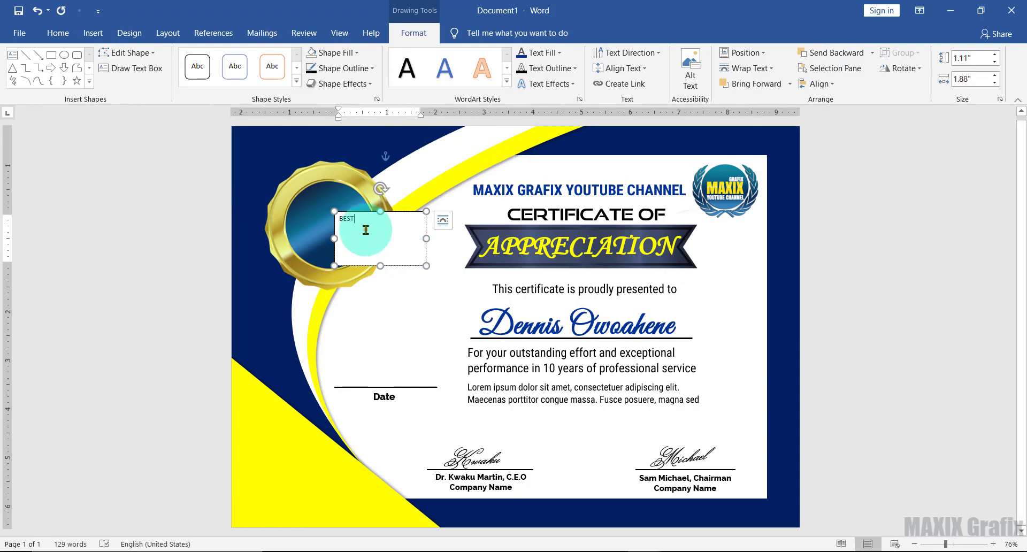
{"action": "left_click_drag", "start_coordinate": [367, 229], "coordinate": [338, 225]}
{"action": "left_click", "coordinate": [344, 204]}
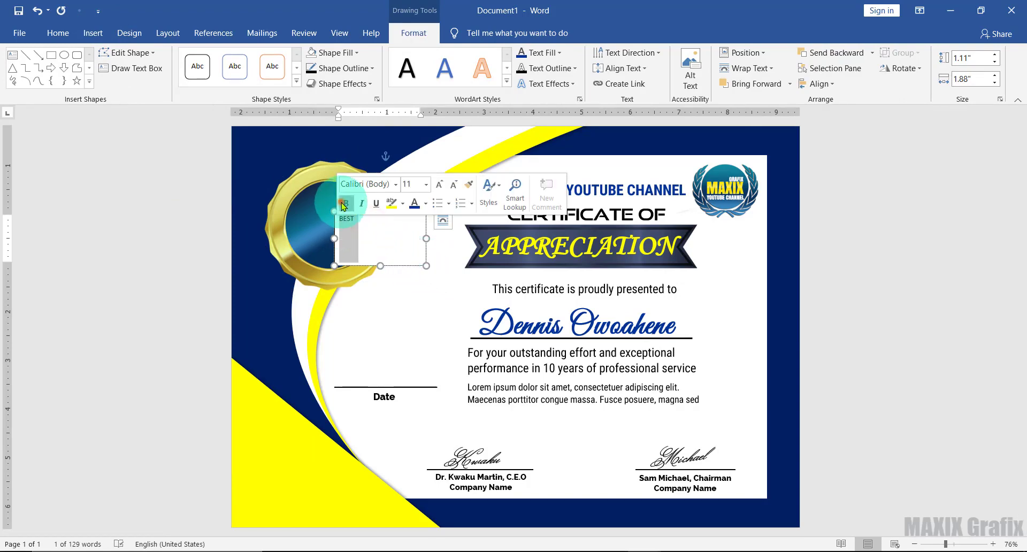
{"action": "left_click", "coordinate": [395, 184]}
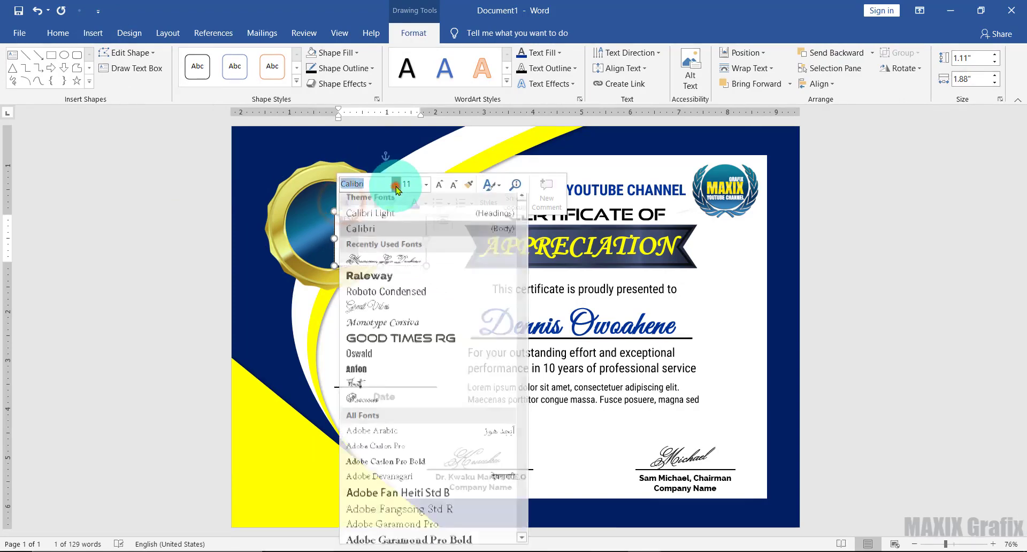
{"action": "left_click", "coordinate": [388, 359]}
{"action": "left_click", "coordinate": [425, 184]}
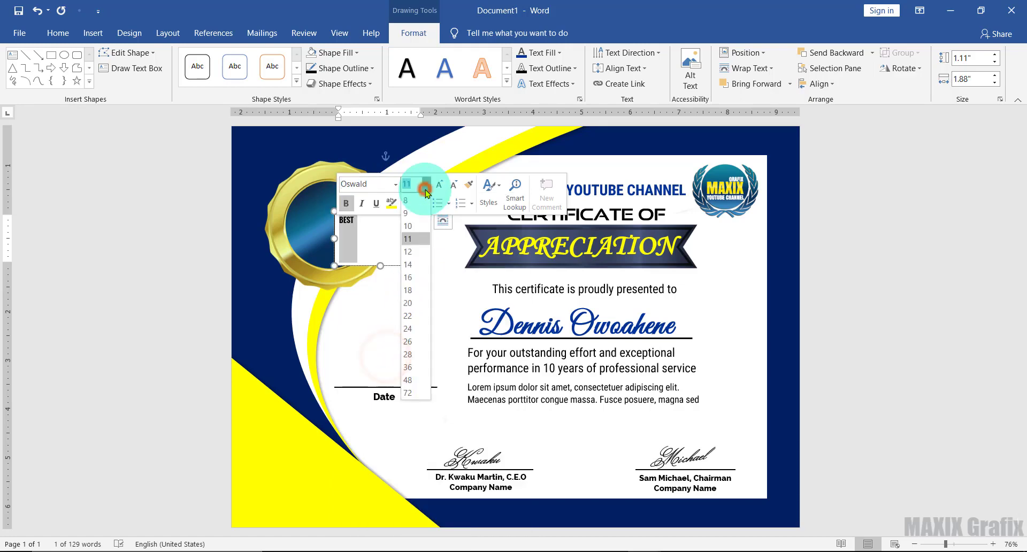
{"action": "left_click", "coordinate": [423, 316]}
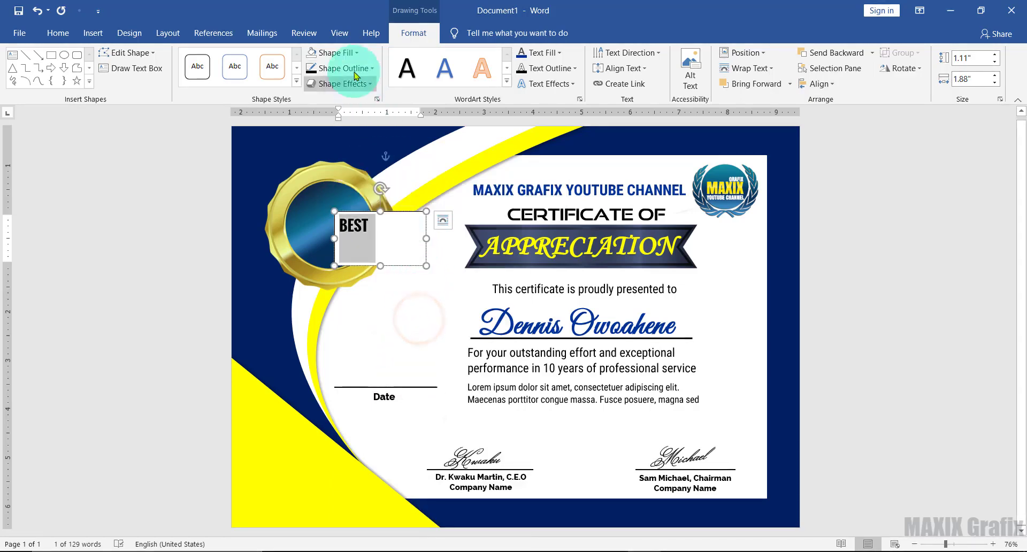
- Give the BEST box dark blue fill, no outline and white text, and fit it to the word
{"action": "left_click", "coordinate": [348, 53]}
{"action": "left_click", "coordinate": [311, 183]}
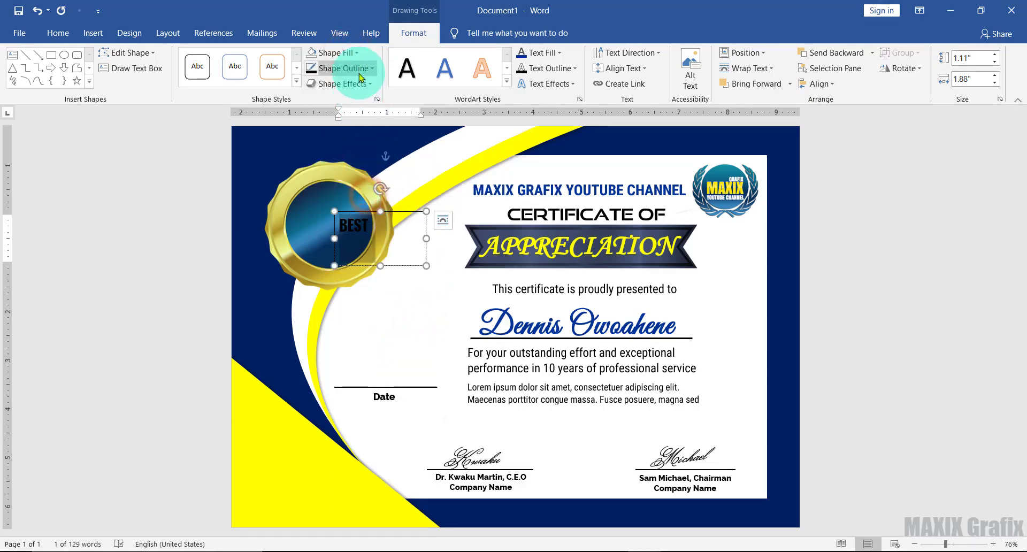
{"action": "left_click", "coordinate": [357, 68]}
{"action": "left_click", "coordinate": [353, 211]}
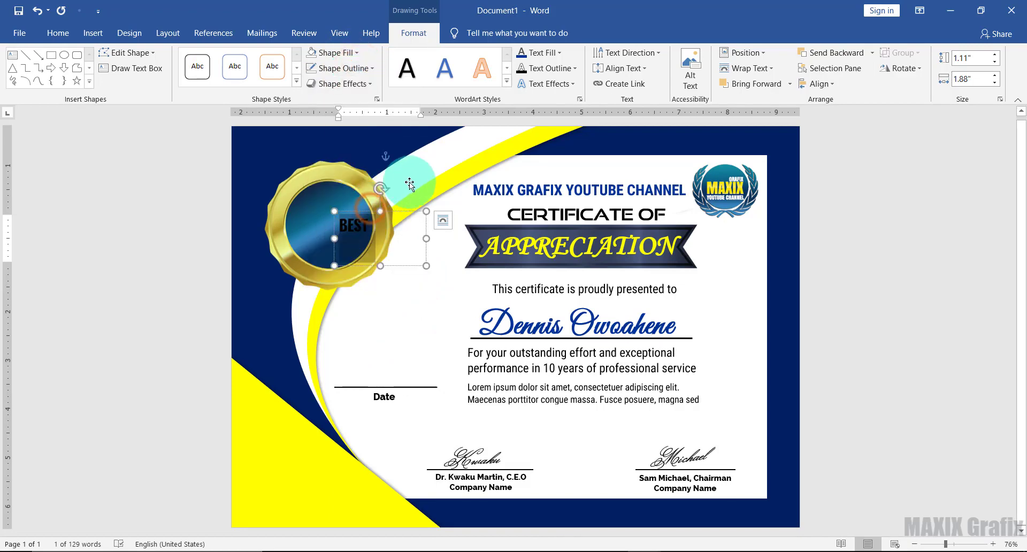
{"action": "left_click", "coordinate": [559, 53]}
{"action": "left_click", "coordinate": [523, 101]}
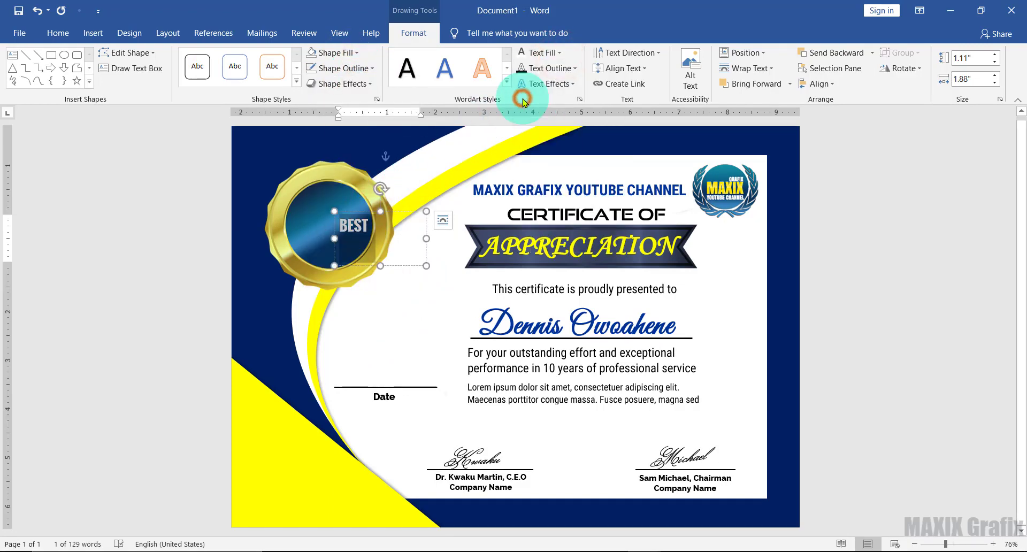
{"action": "left_click_drag", "start_coordinate": [426, 266], "coordinate": [386, 249]}
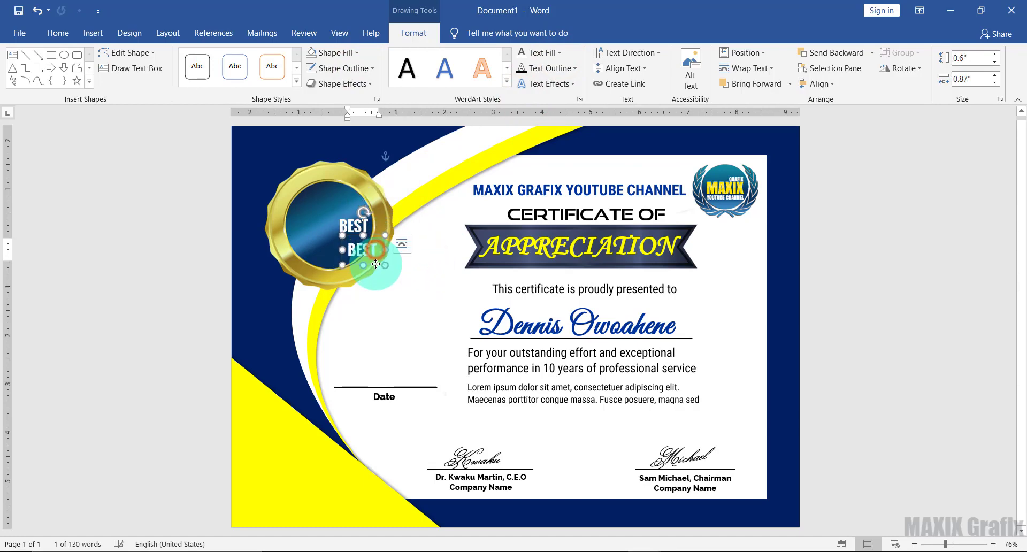
- Retype the copied label as AWARD and place it under BEST on the medal
{"action": "double_click", "coordinate": [363, 250]}
{"action": "type", "text": "AWARD"}
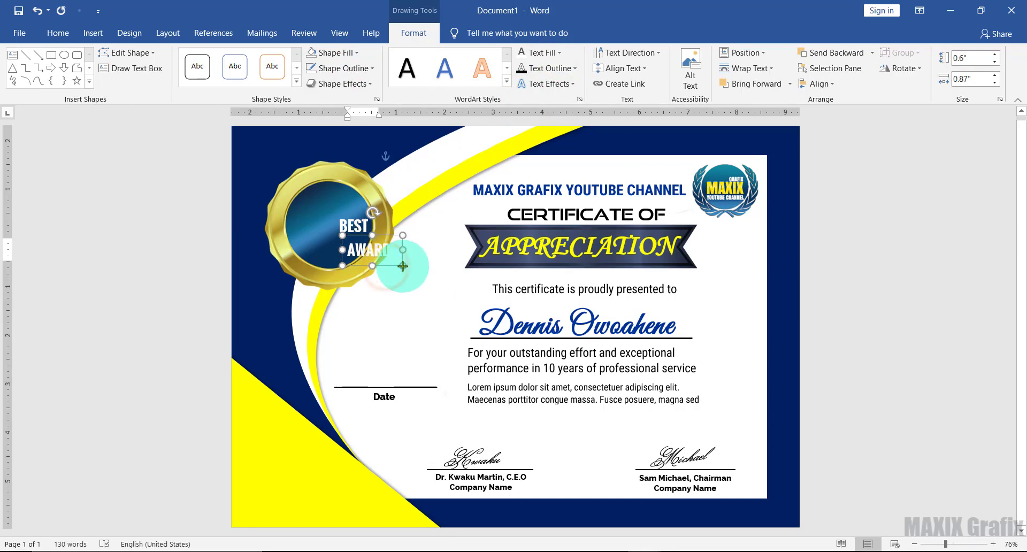
{"action": "left_click_drag", "start_coordinate": [383, 237], "coordinate": [345, 225]}
- Shrink and straighten the gold medal, then tilt the BEST AWARD text clockwise
{"action": "left_click", "coordinate": [313, 184]}
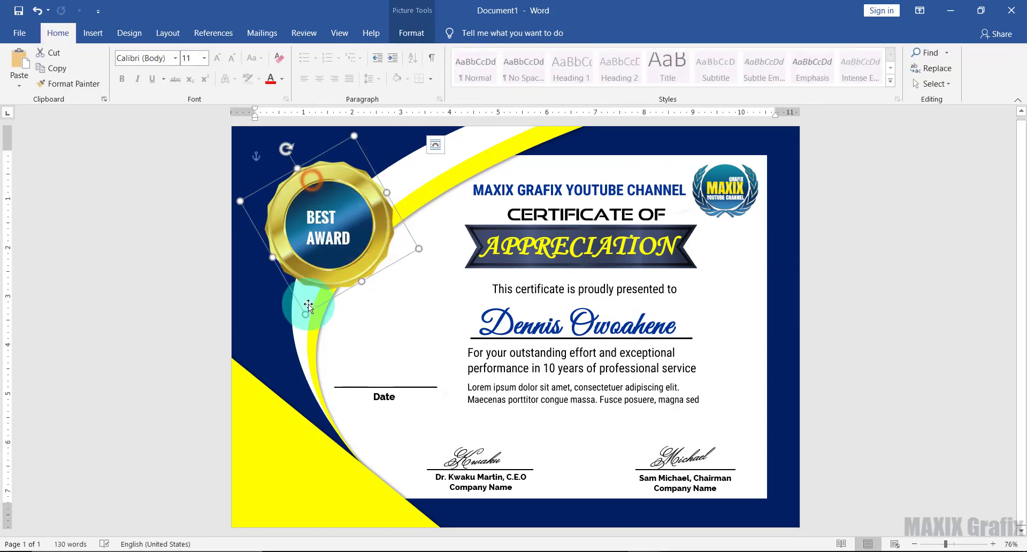
{"action": "left_click_drag", "start_coordinate": [307, 314], "coordinate": [300, 292]}
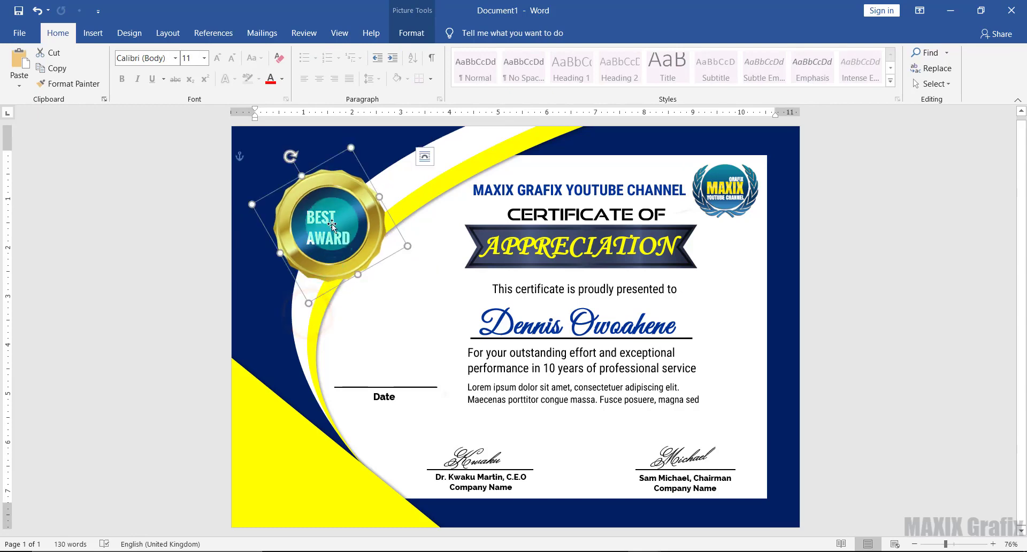
{"action": "left_click", "coordinate": [323, 178]}
{"action": "mouse_move", "coordinate": [323, 178]}
{"action": "left_mouse_down"}
{"action": "mouse_move", "coordinate": [315, 207]}
{"action": "mouse_move", "coordinate": [327, 202]}
{"action": "mouse_move", "coordinate": [339, 215]}
{"action": "left_mouse_up"}
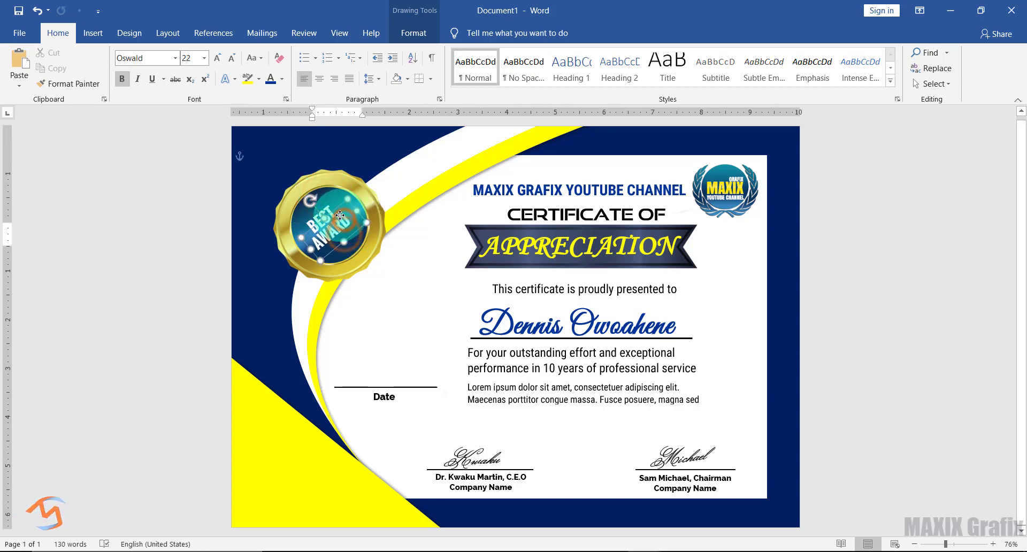
- Give the BEST AWARD text a Dark Blue glow text effect
{"action": "left_click", "coordinate": [328, 198], "text": "shift"}
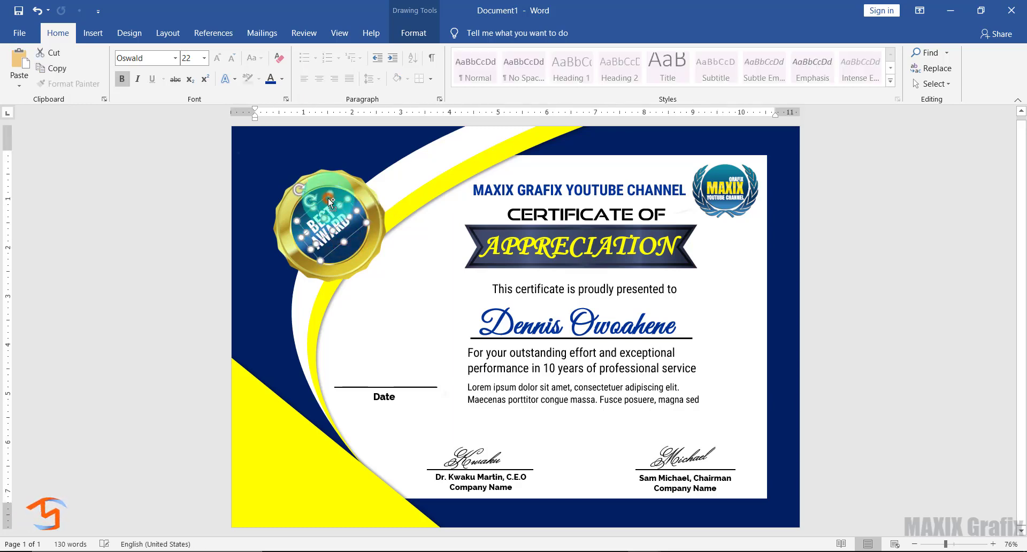
{"action": "left_click", "coordinate": [419, 34]}
{"action": "left_click", "coordinate": [546, 83]}
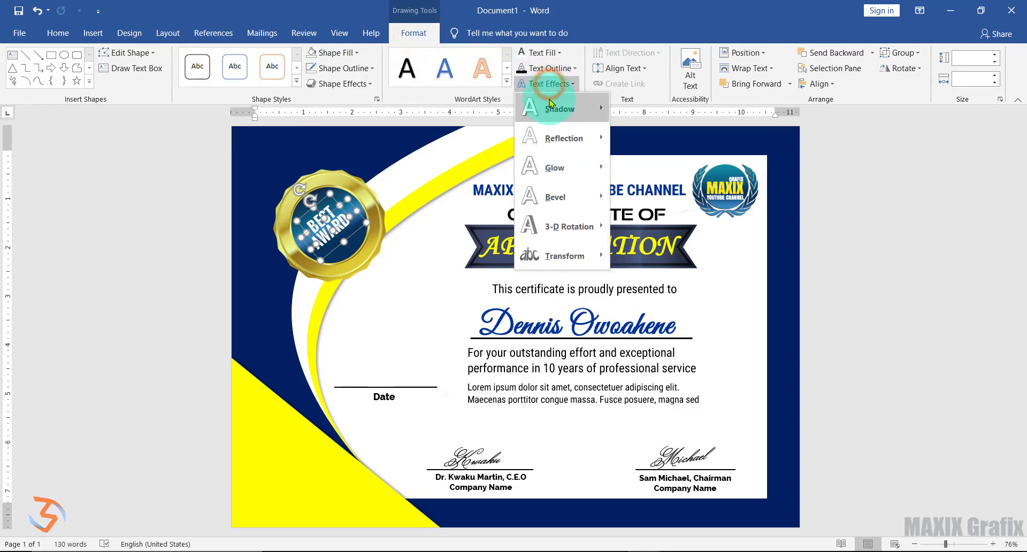
{"action": "mouse_move", "coordinate": [561, 166]}
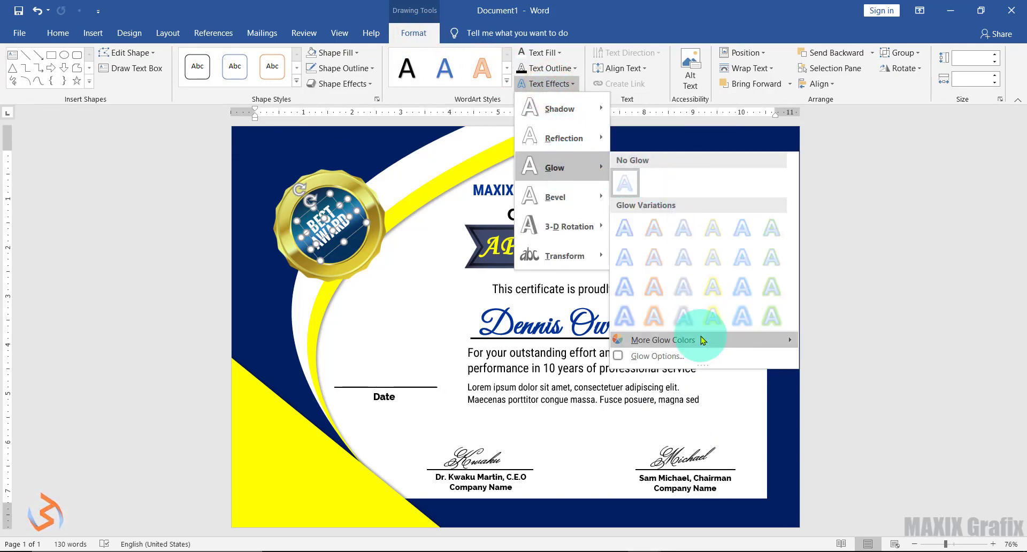
{"action": "mouse_move", "coordinate": [740, 340]}
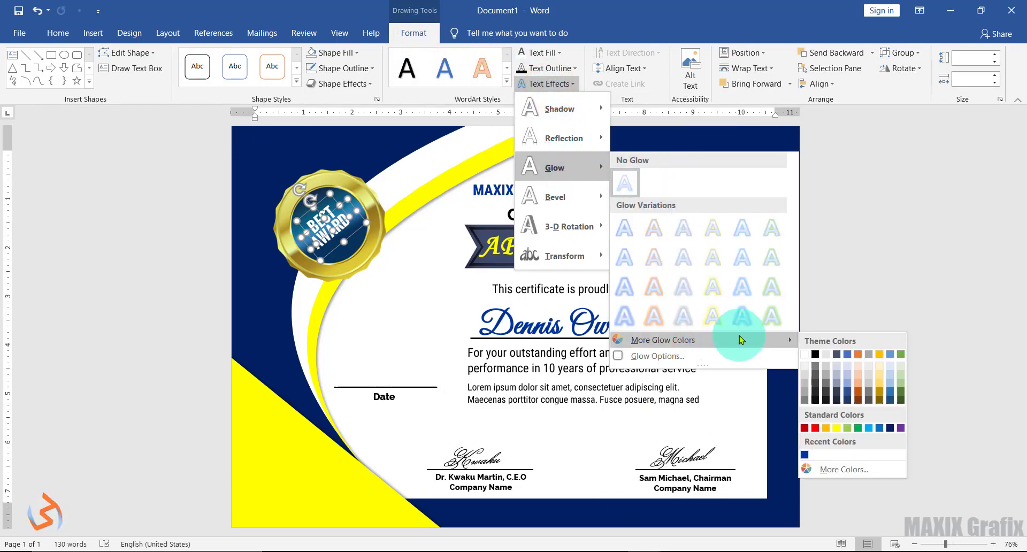
{"action": "left_click", "coordinate": [891, 428]}
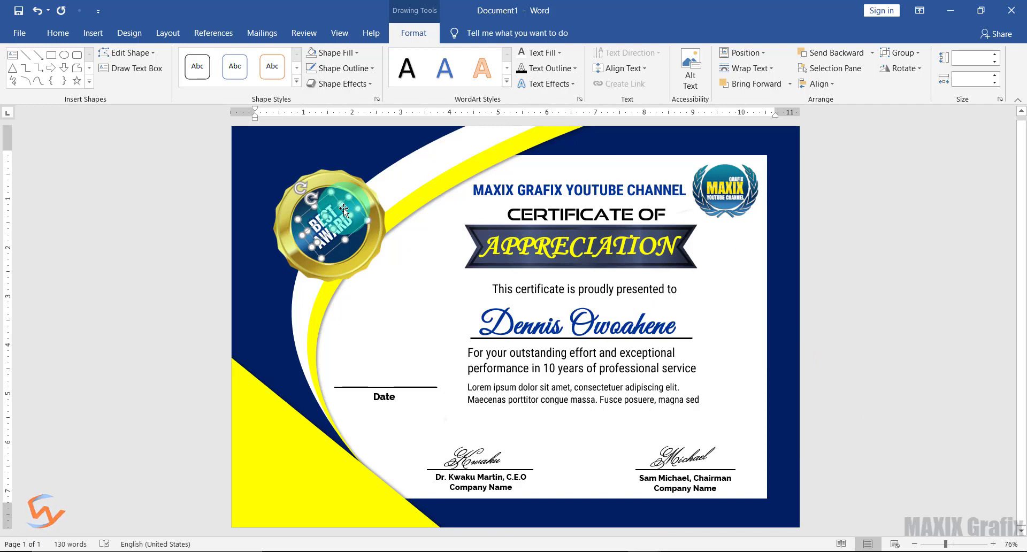
- Group the gold medal and BEST AWARD text into one badge, then shrink it slightly
{"action": "left_click", "coordinate": [909, 52]}
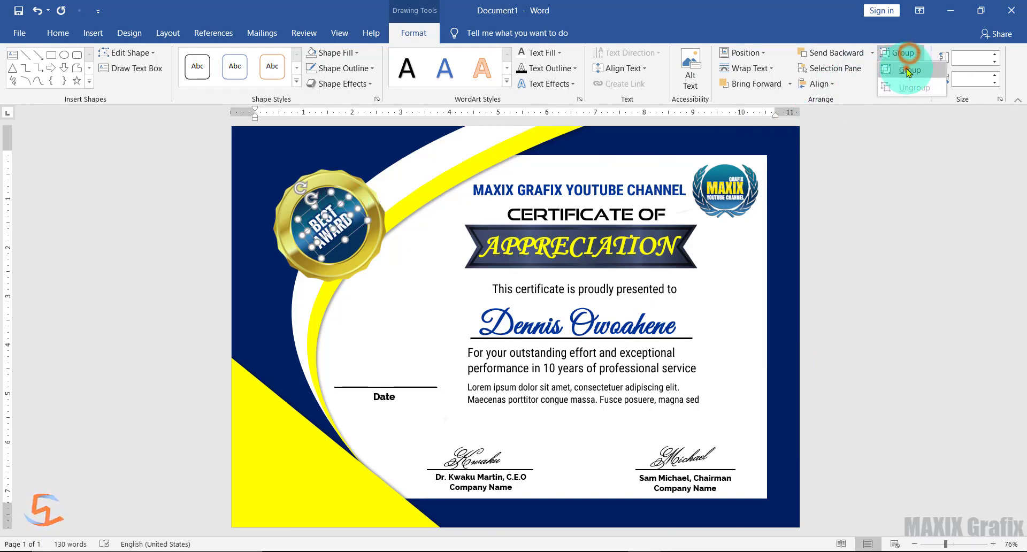
{"action": "left_click", "coordinate": [909, 71]}
{"action": "left_click", "coordinate": [352, 183]}
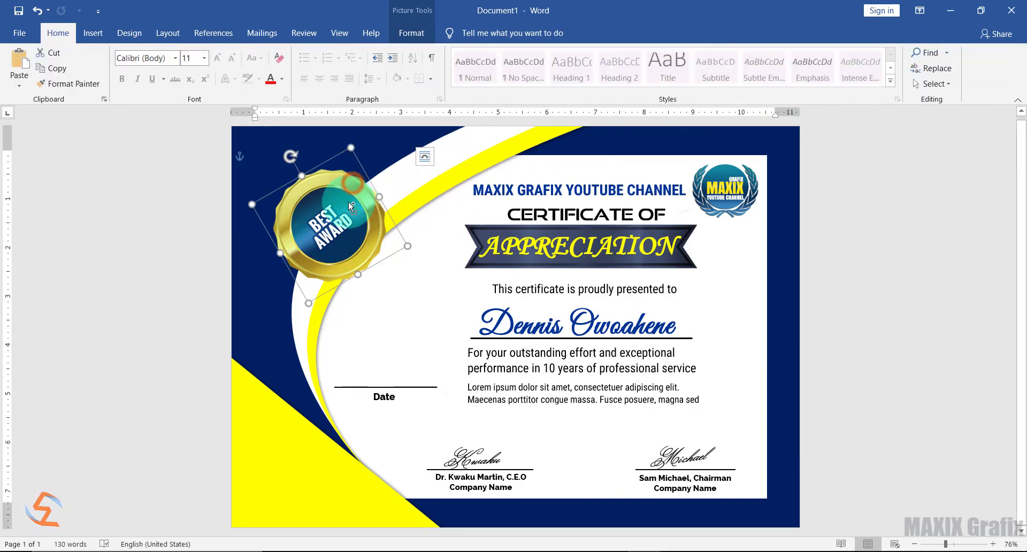
{"action": "left_click", "coordinate": [343, 214]}
{"action": "left_click", "coordinate": [317, 198]}
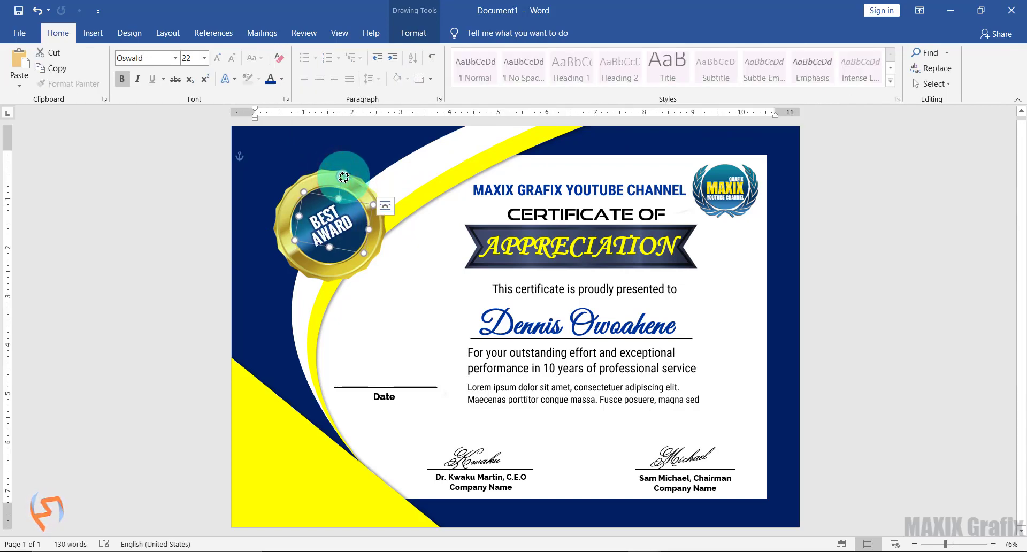
{"action": "left_click", "coordinate": [322, 184]}
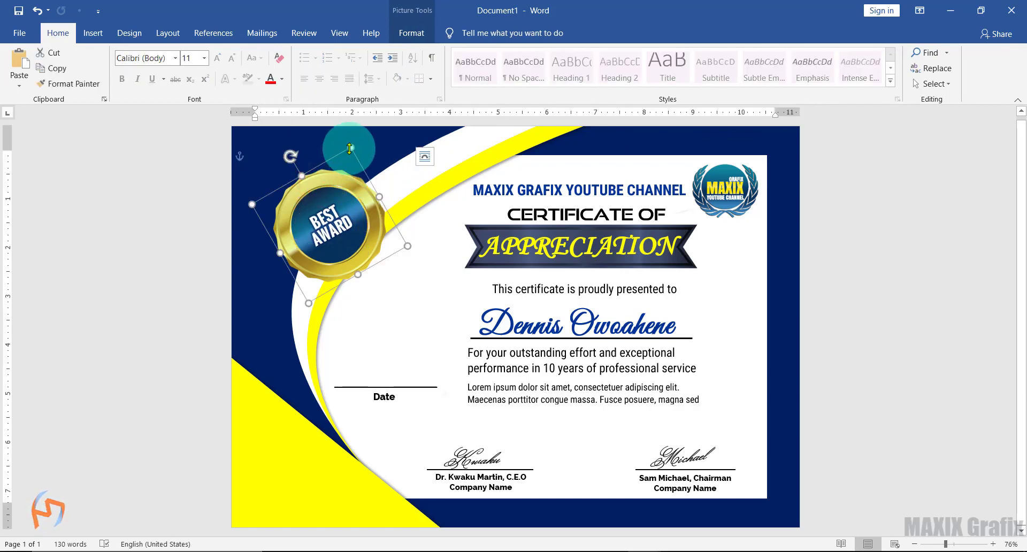
{"action": "left_click_drag", "start_coordinate": [349, 148], "coordinate": [348, 155]}
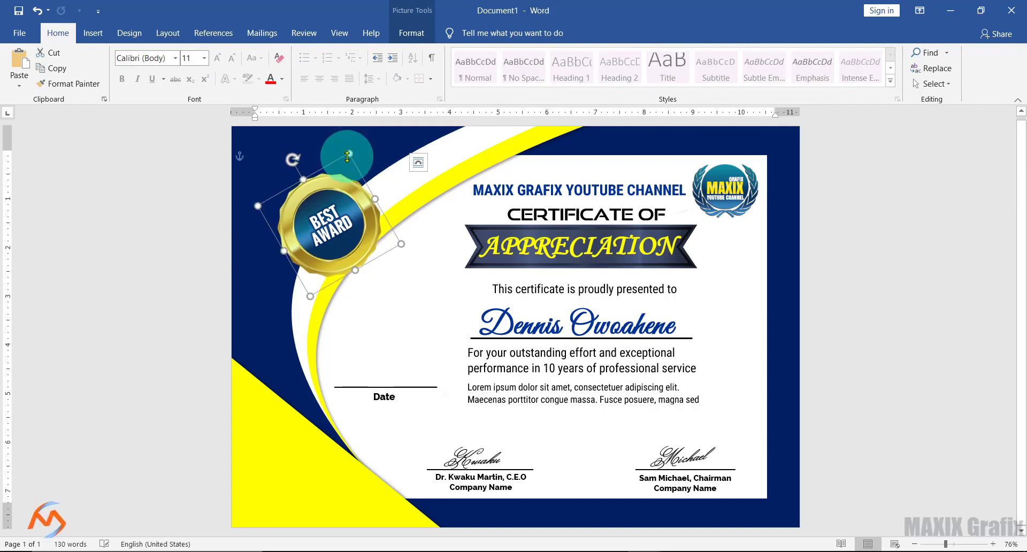
- Nudge the recipient name text box slightly right and down
{"action": "left_click", "coordinate": [432, 243]}
{"action": "left_click", "coordinate": [526, 303]}
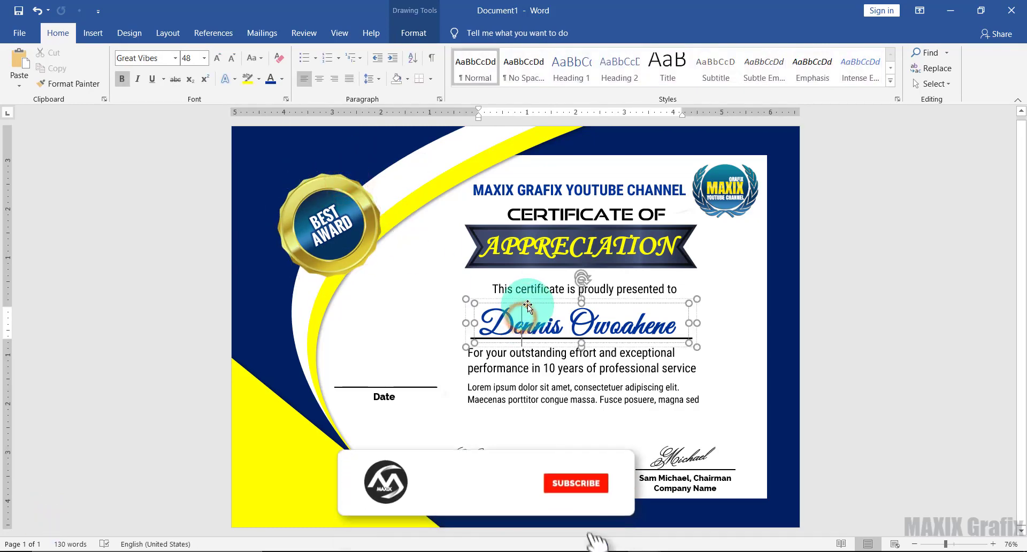
{"action": "left_click_drag", "start_coordinate": [528, 305], "coordinate": [530, 306]}
- Move the tribute and Lorem ipsum text boxes slightly lower together
{"action": "left_click", "coordinate": [526, 360]}
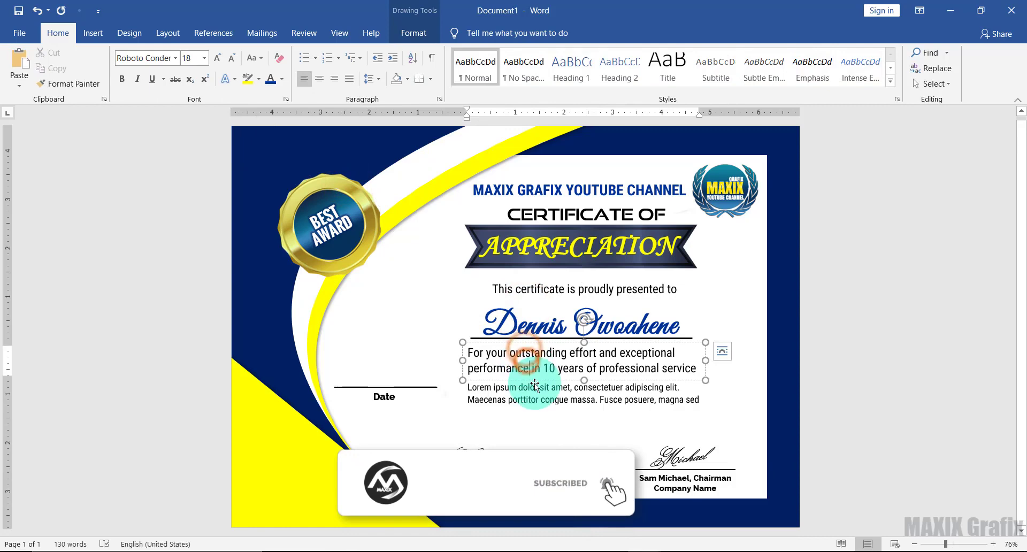
{"action": "left_click", "coordinate": [535, 384], "text": "shift"}
{"action": "left_click_drag", "start_coordinate": [546, 404], "coordinate": [549, 409]}
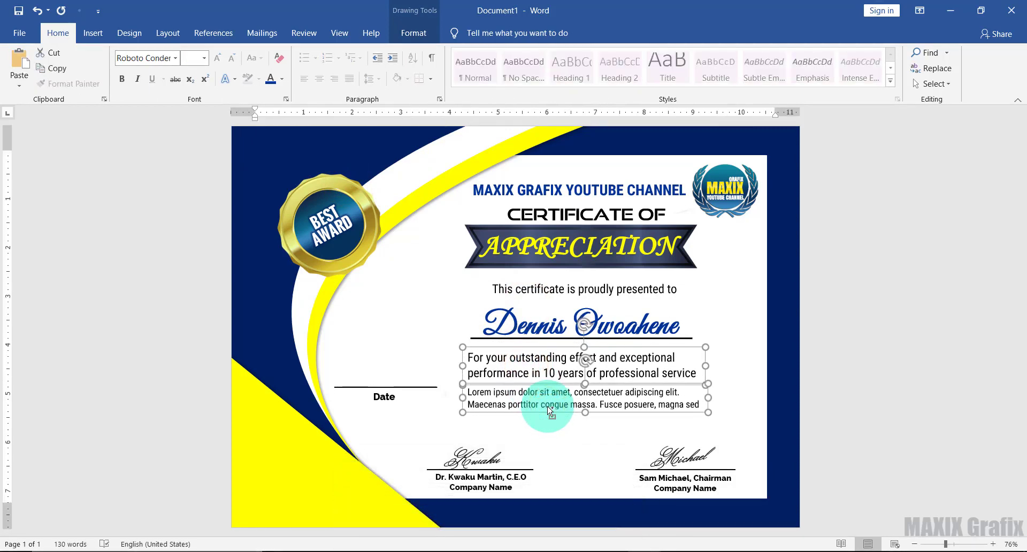
{"action": "left_click", "coordinate": [889, 350]}
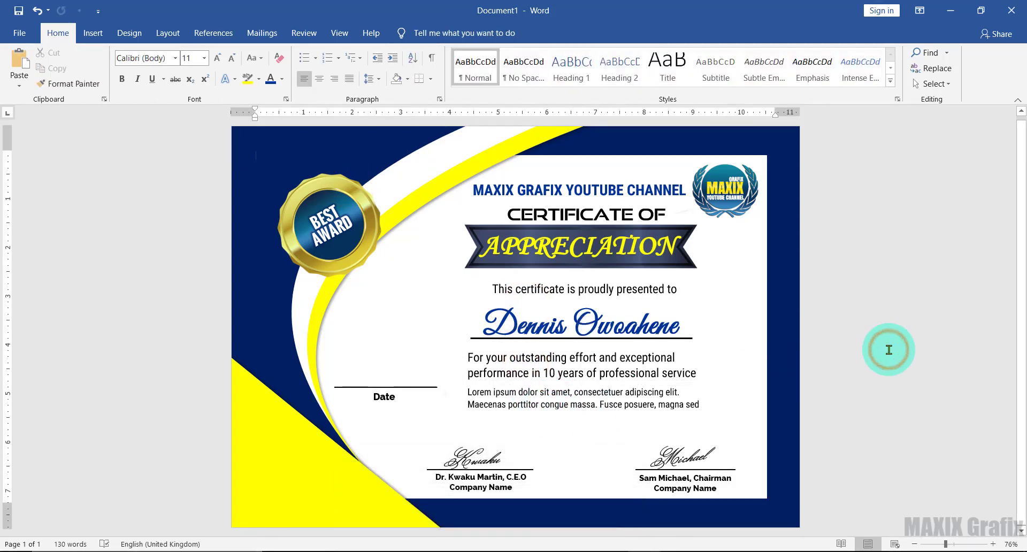